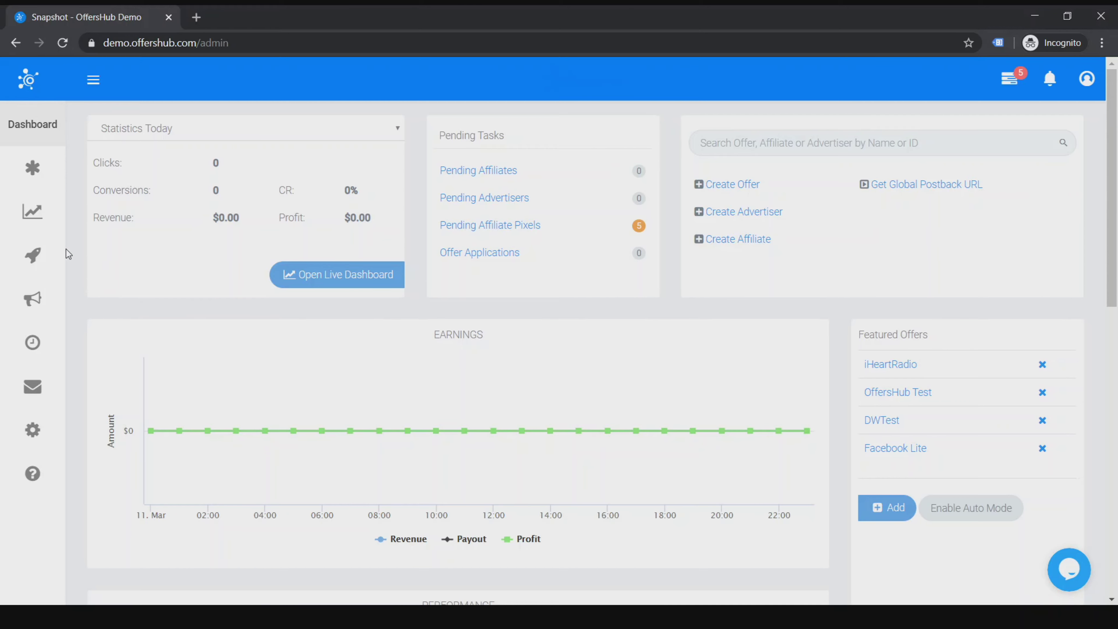
Step: Open the Manage Affiliates list and look through the affiliates and their statistics columns
mouse_move(42, 255)
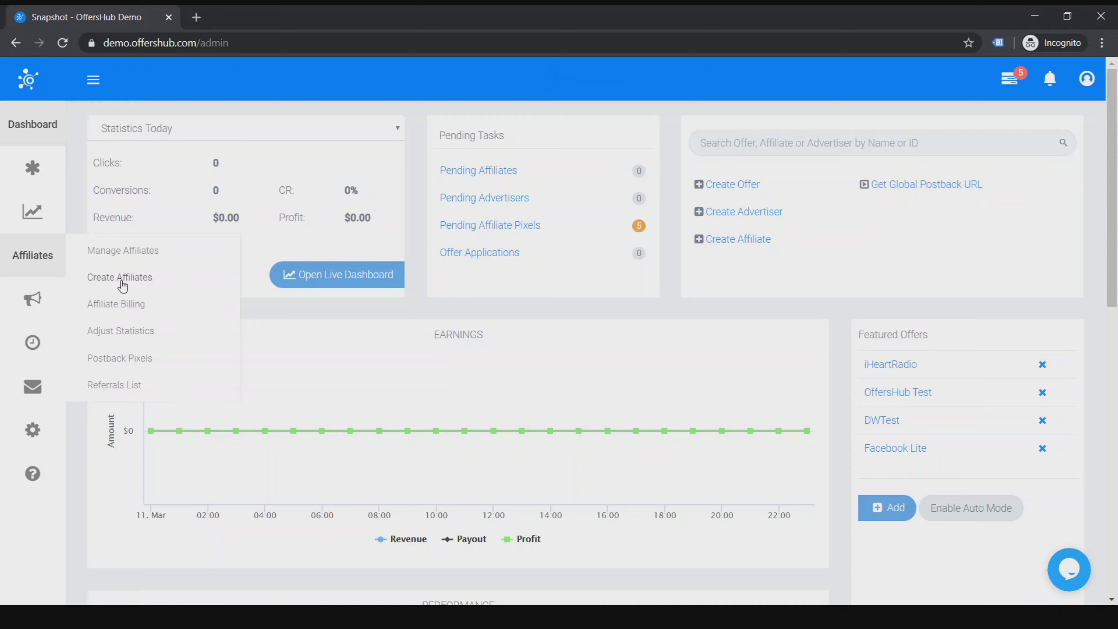
click(139, 256)
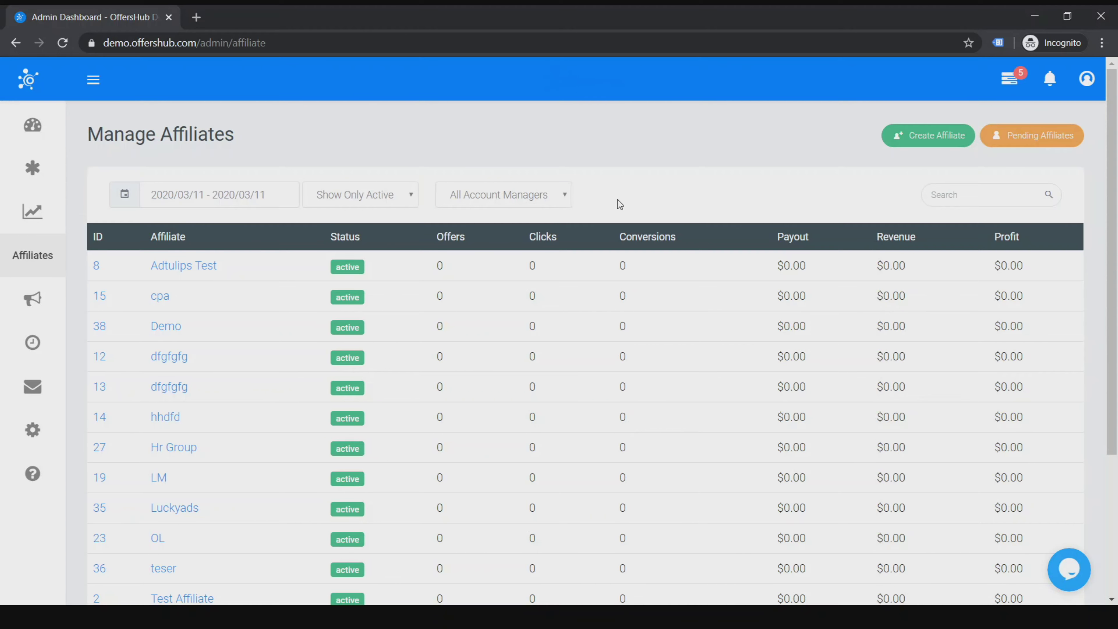
scroll(447, 278, down, 3)
scroll(446, 277, up, 3)
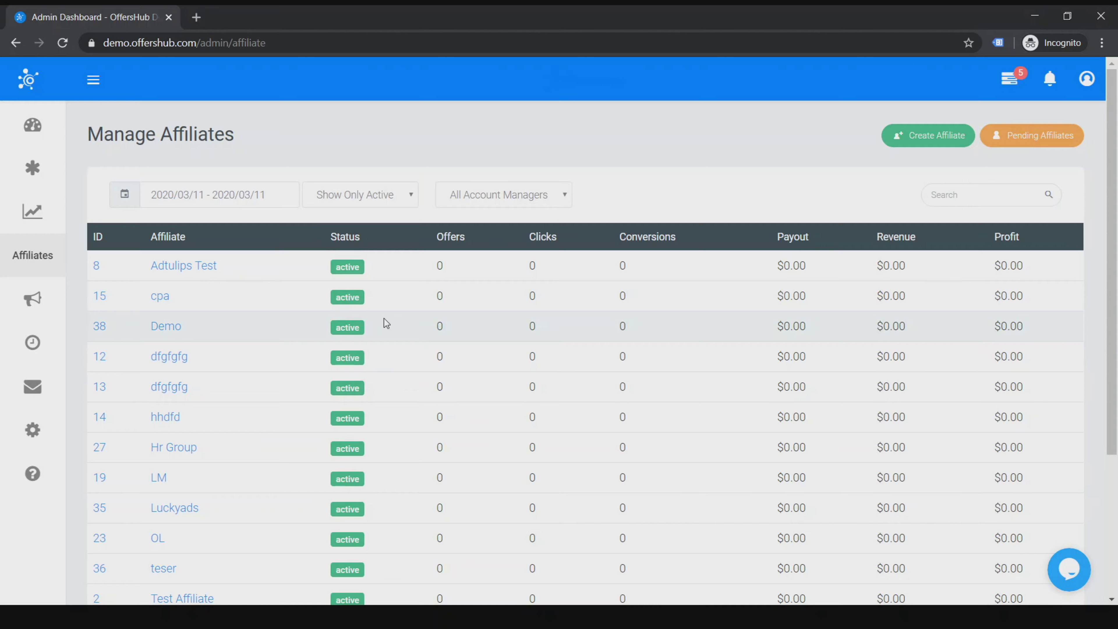
scroll(383, 320, down, 3)
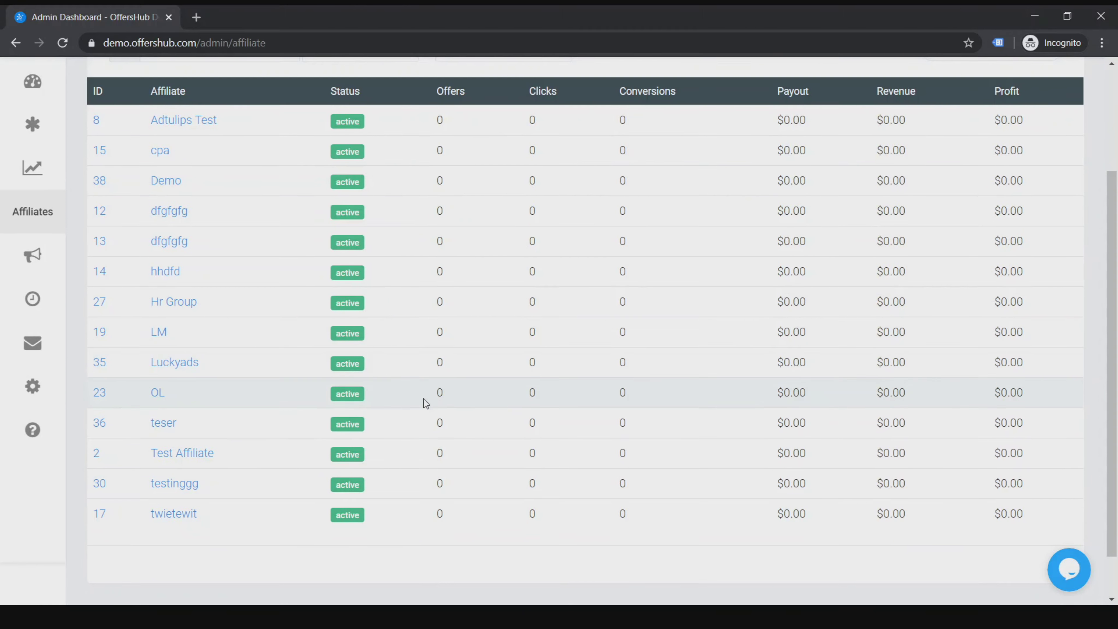
scroll(438, 382, up, 3)
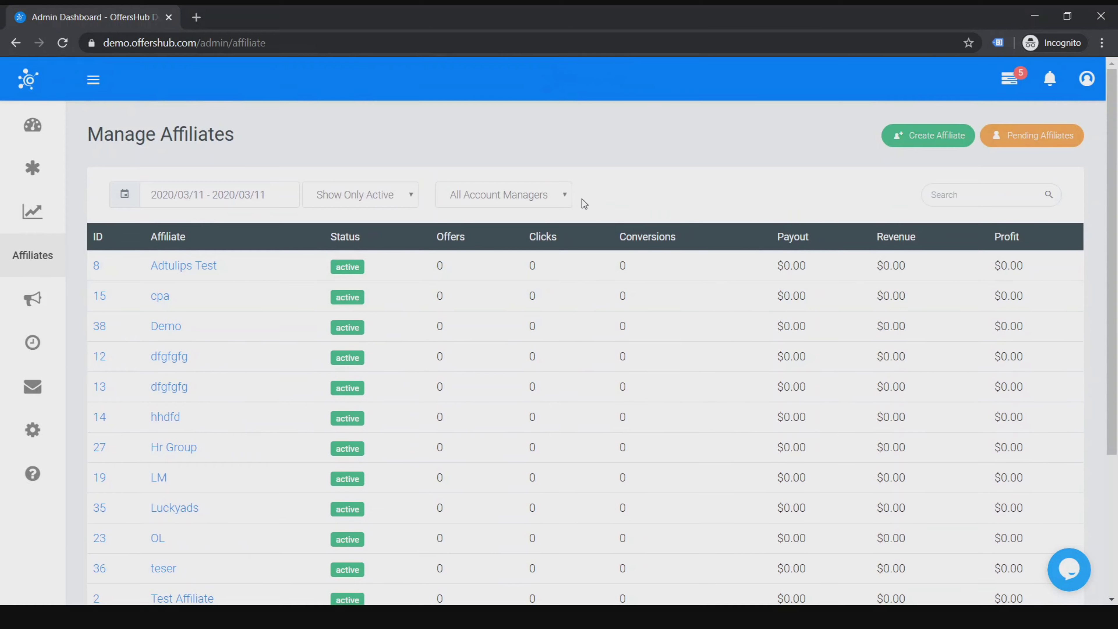
scroll(374, 268, down, 3)
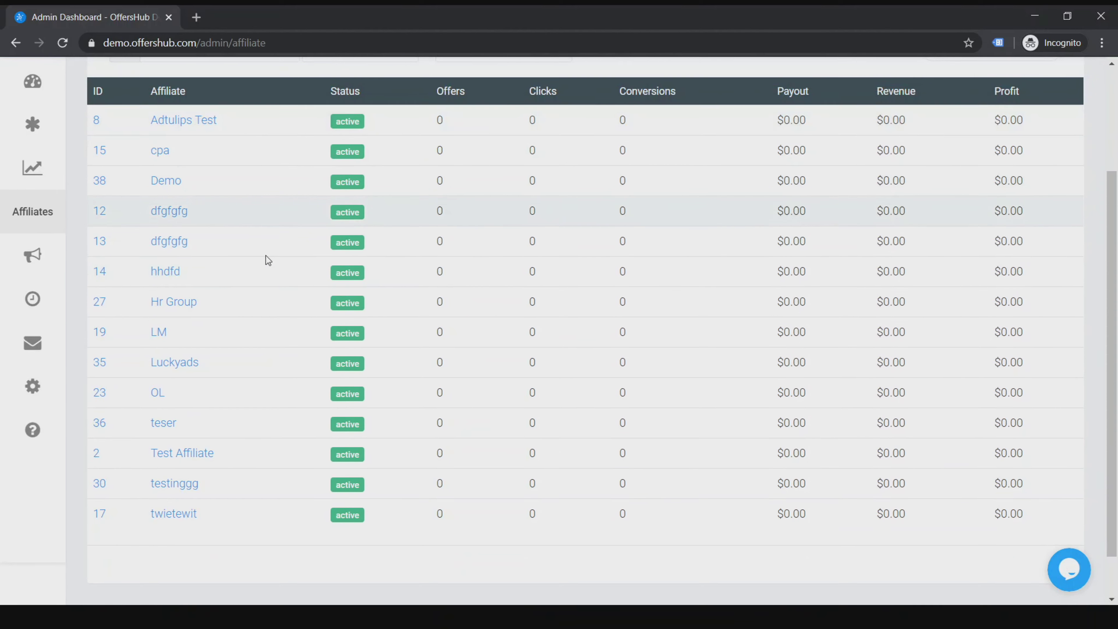
scroll(236, 184, up, 3)
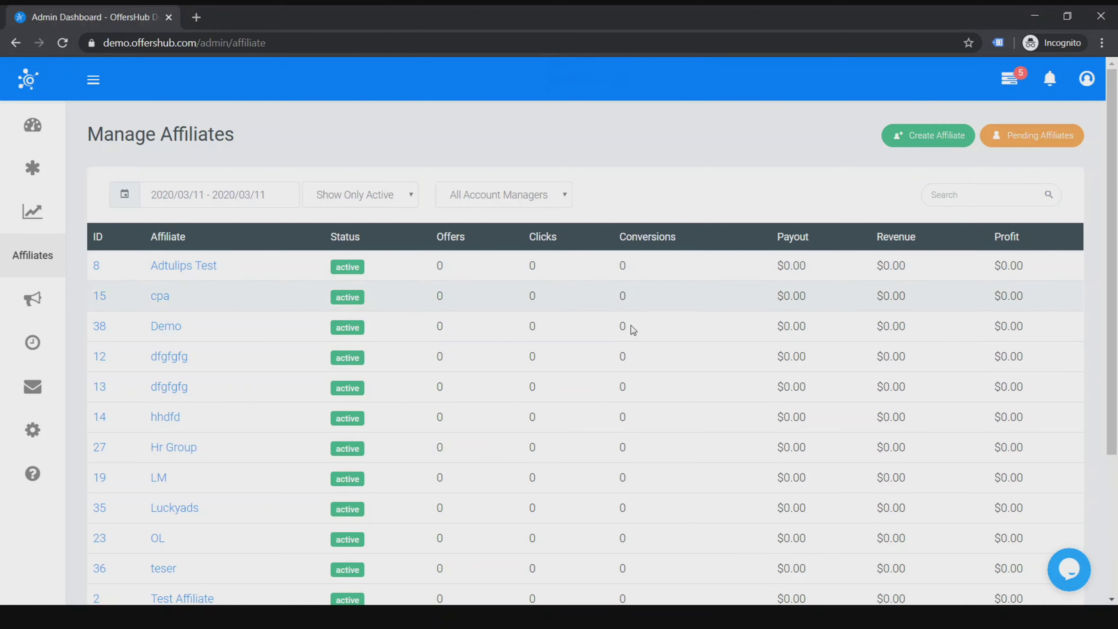
scroll(210, 275, down, 3)
scroll(238, 368, up, 3)
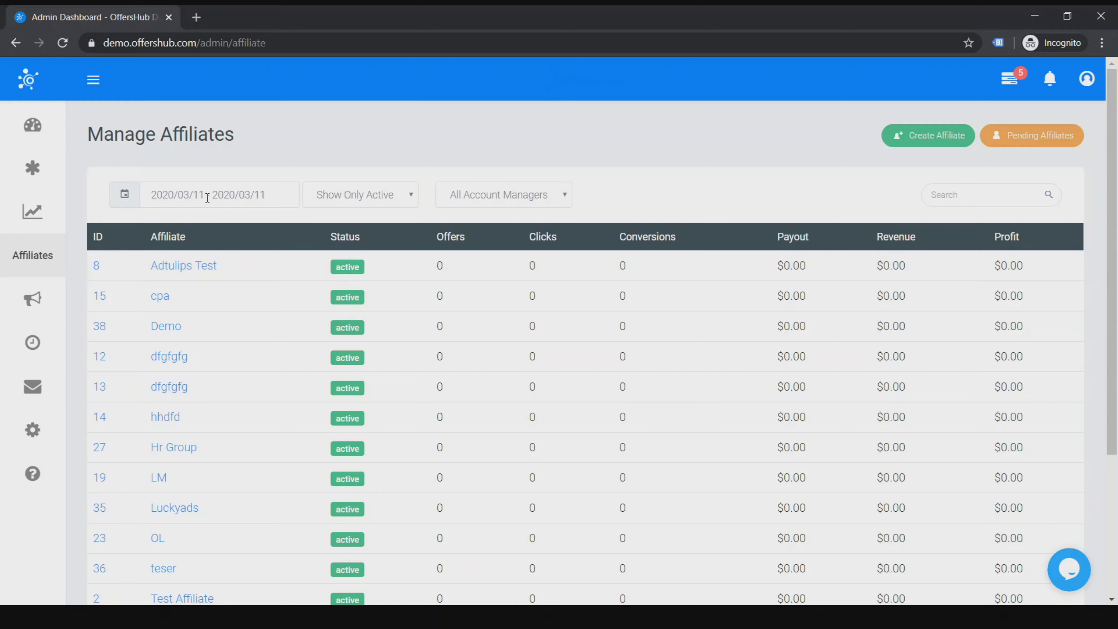
Step: Inspect the date range, affiliate status and account manager filters of the affiliate list without changing them
click(259, 195)
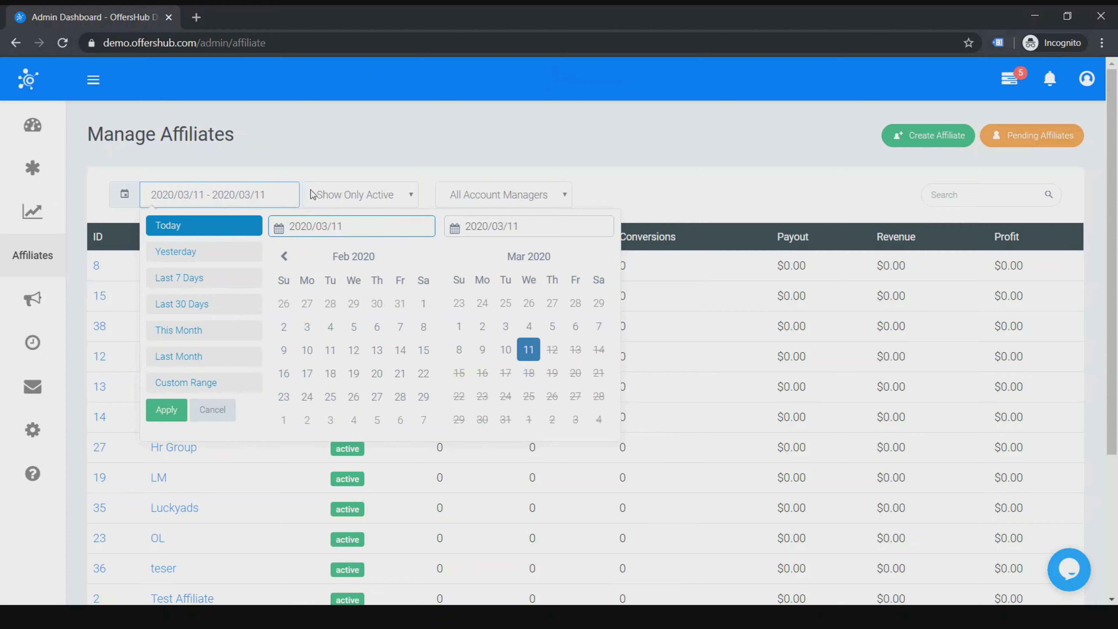
click(390, 198)
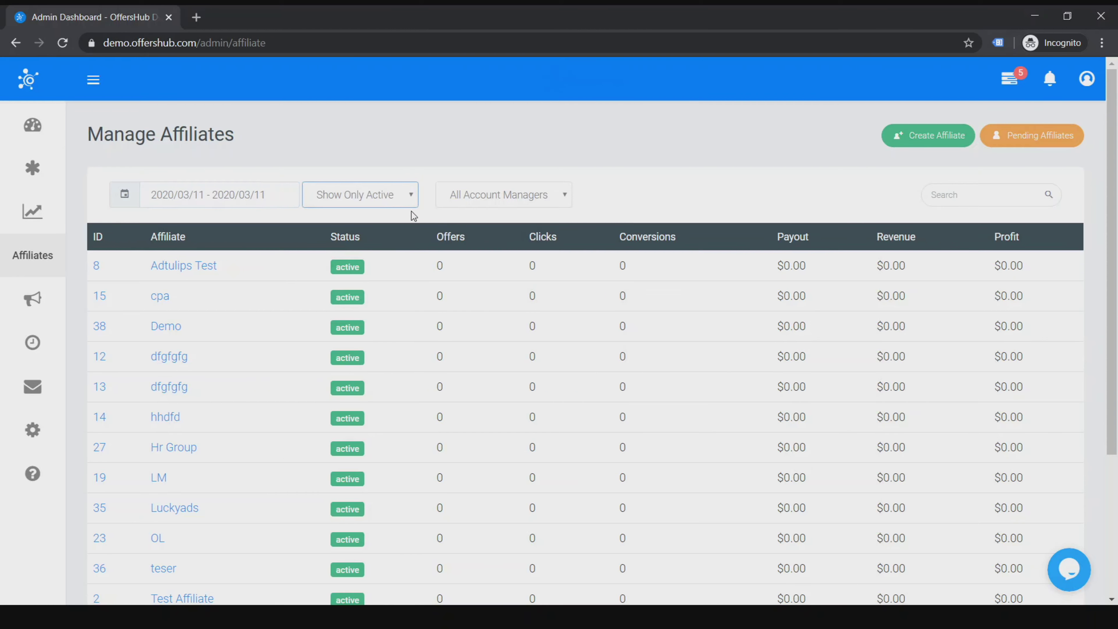
click(517, 199)
click(628, 184)
Step: View the pending affiliates page and return to the Manage Affiliates list
click(1032, 145)
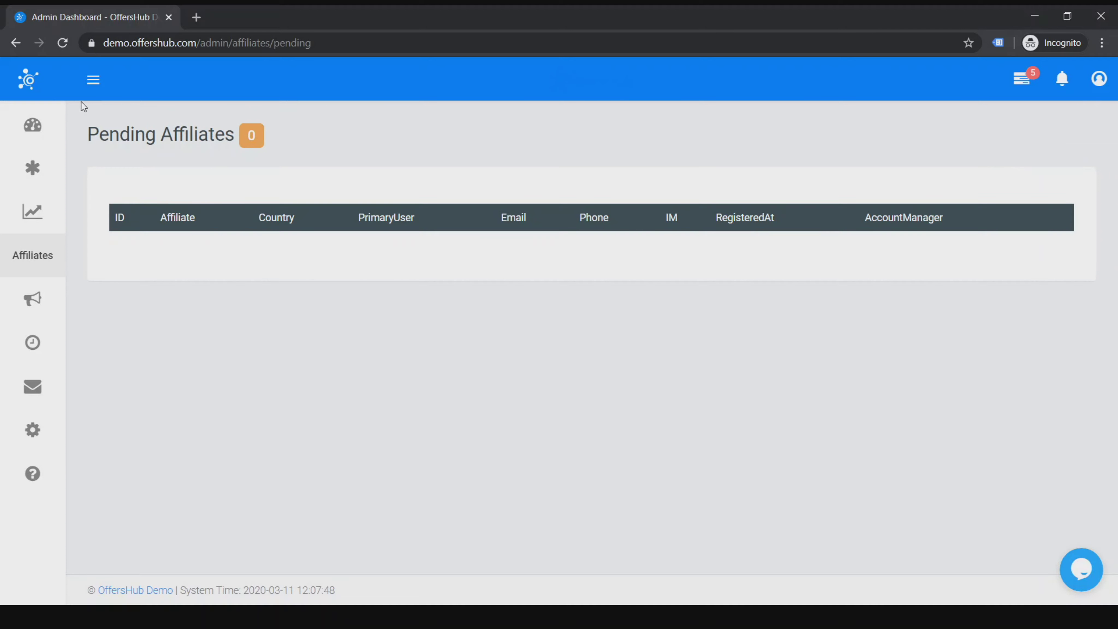
click(19, 45)
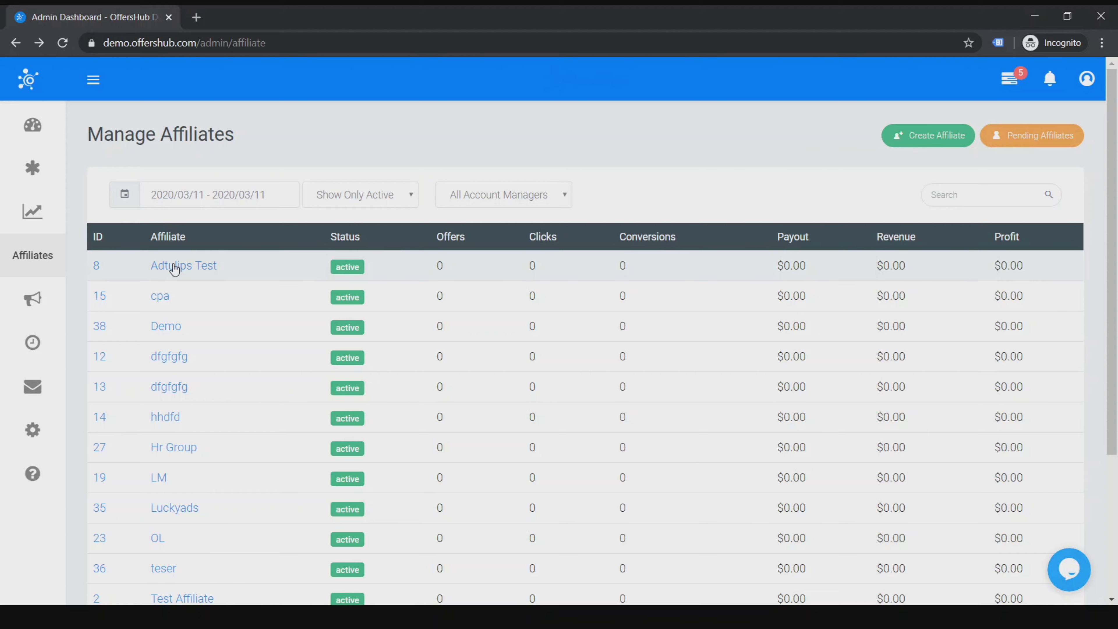
Step: Open the form for creating a new affiliate and look over its full length
mouse_move(44, 271)
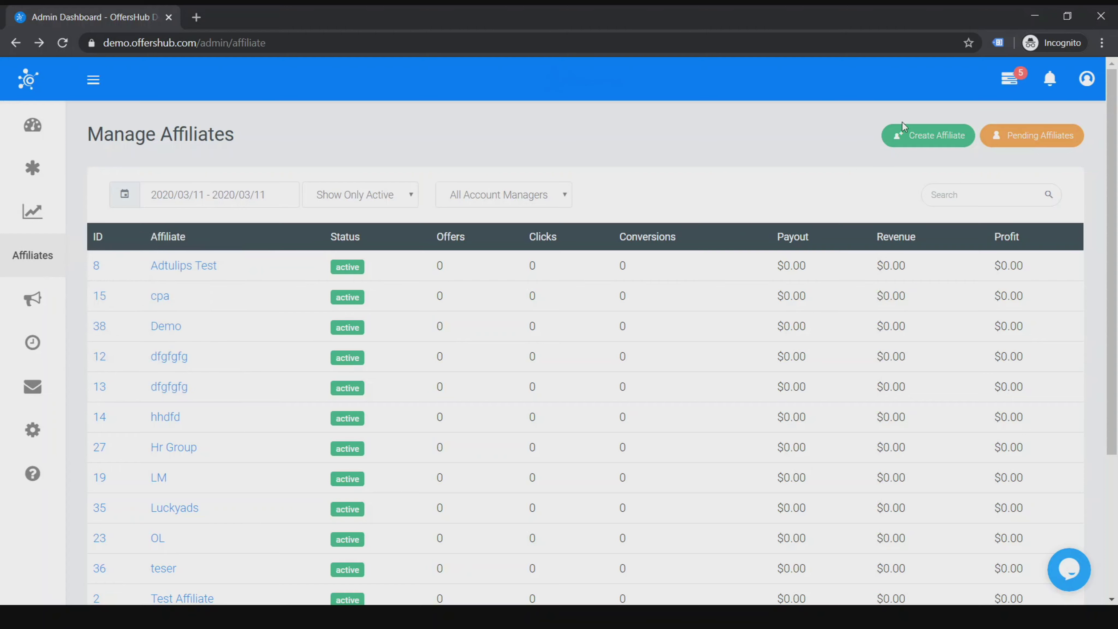
click(911, 140)
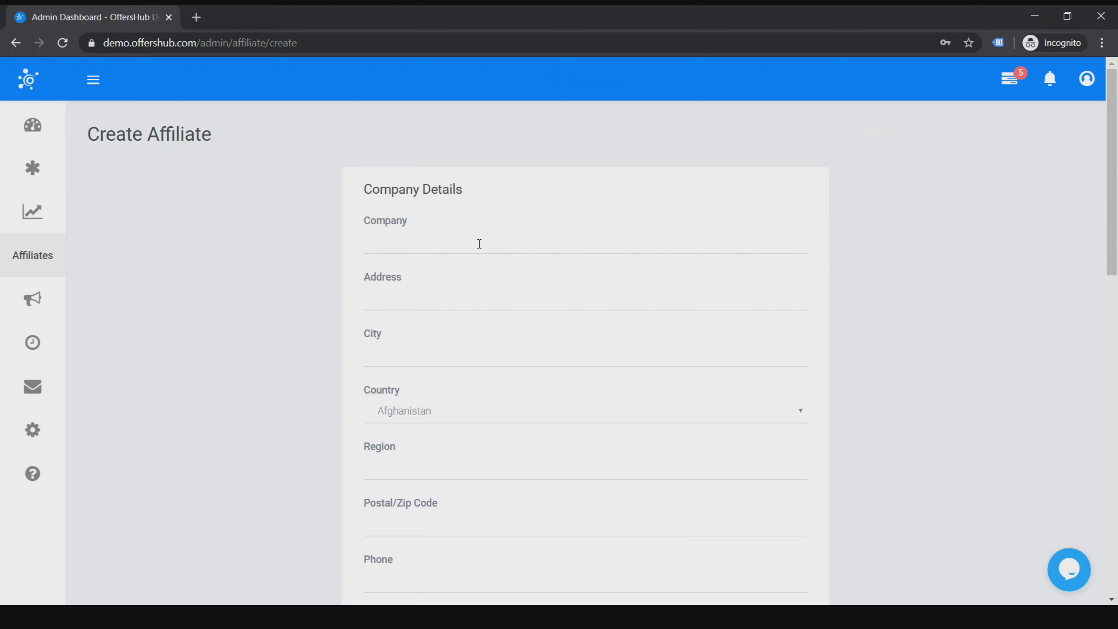
scroll(526, 237, down, 12)
scroll(744, 317, down, 3)
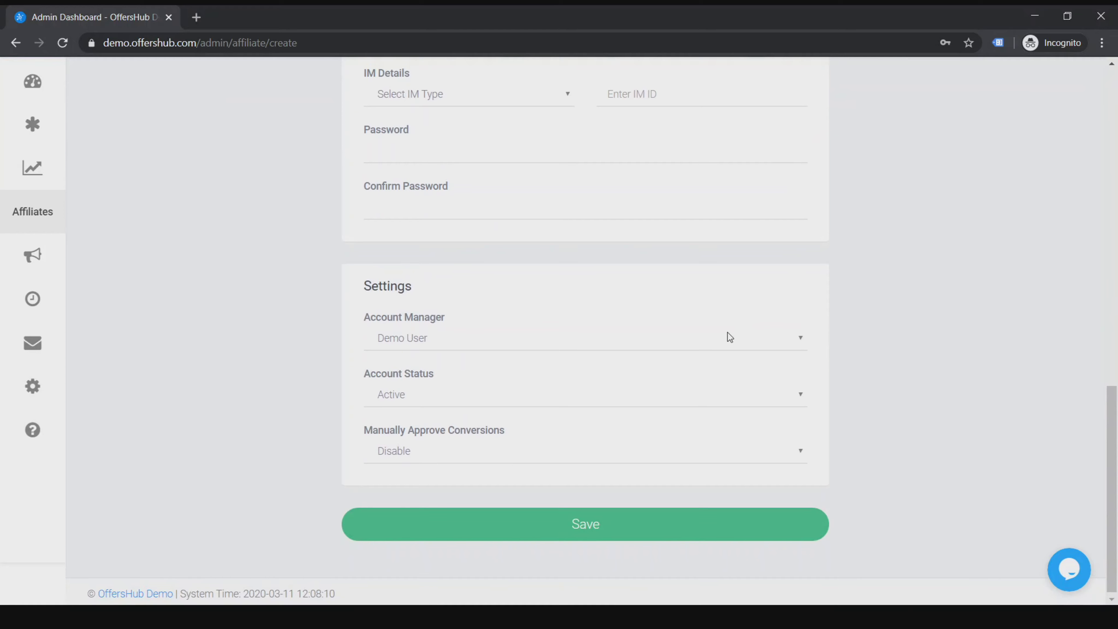
scroll(704, 309, up, 15)
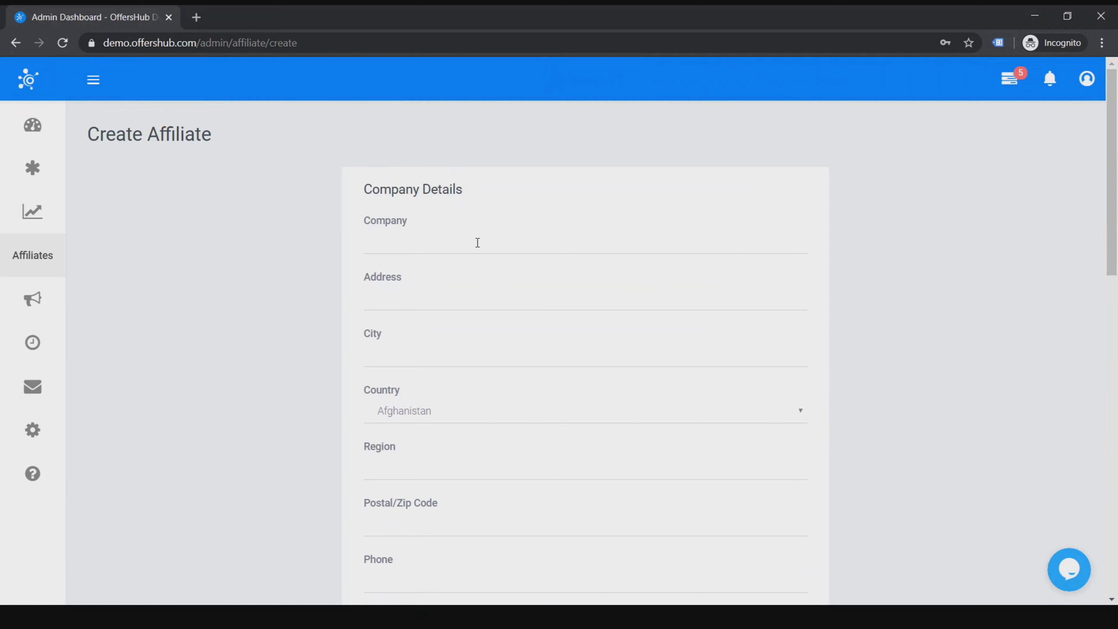
Step: Examine the Company Details and User Details fields of the new affiliate form, leaving them empty
click(478, 241)
click(673, 209)
scroll(1039, 227, down, 2)
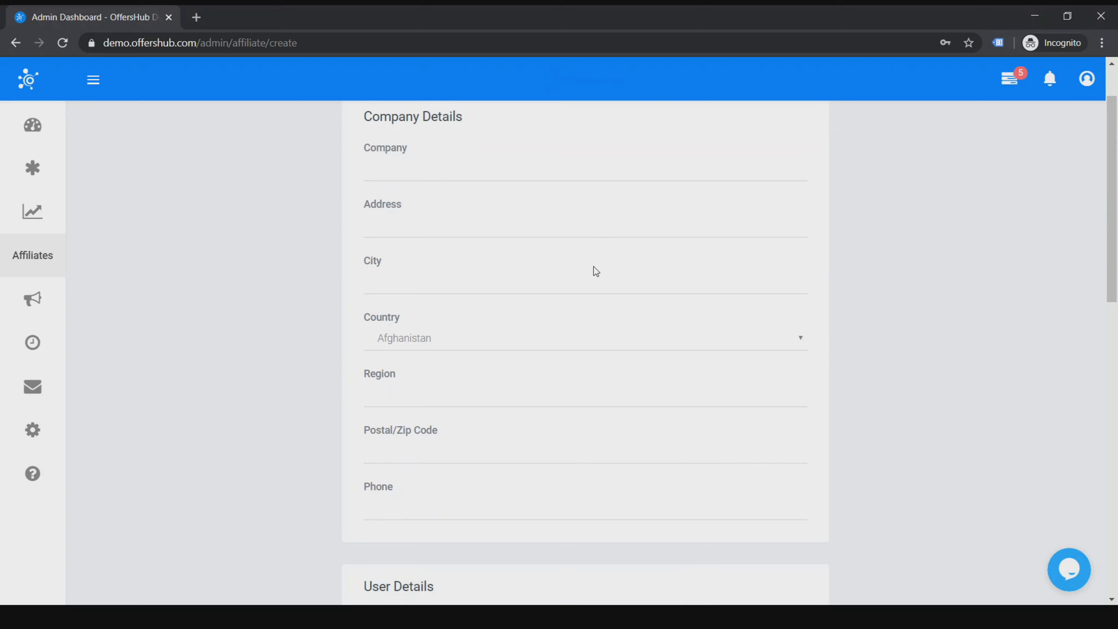
scroll(708, 261, down, 4)
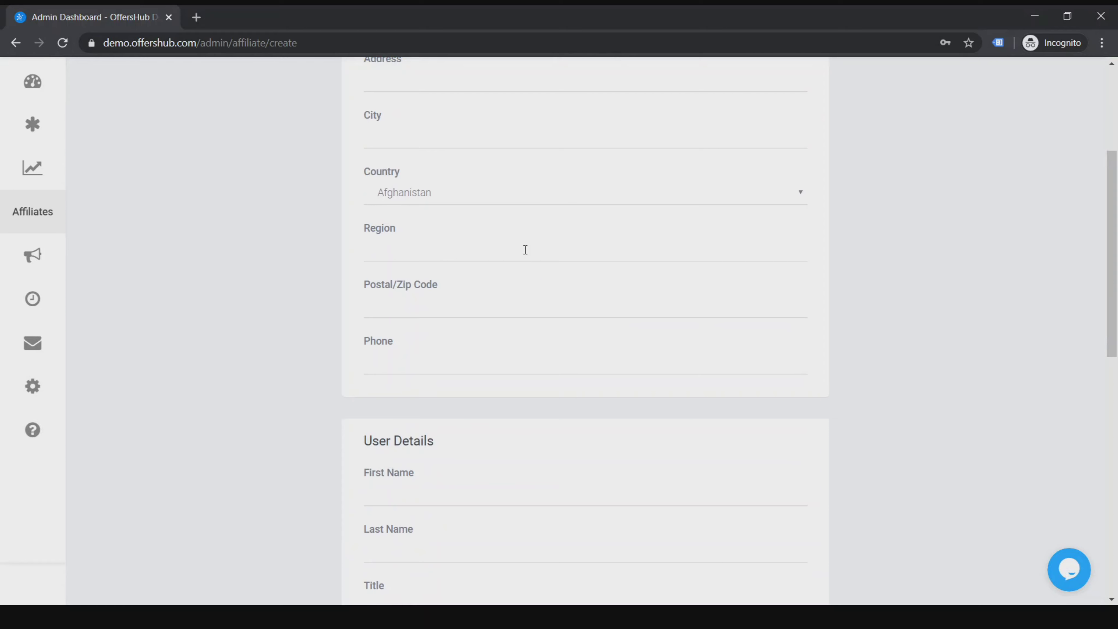
scroll(422, 361, down, 5)
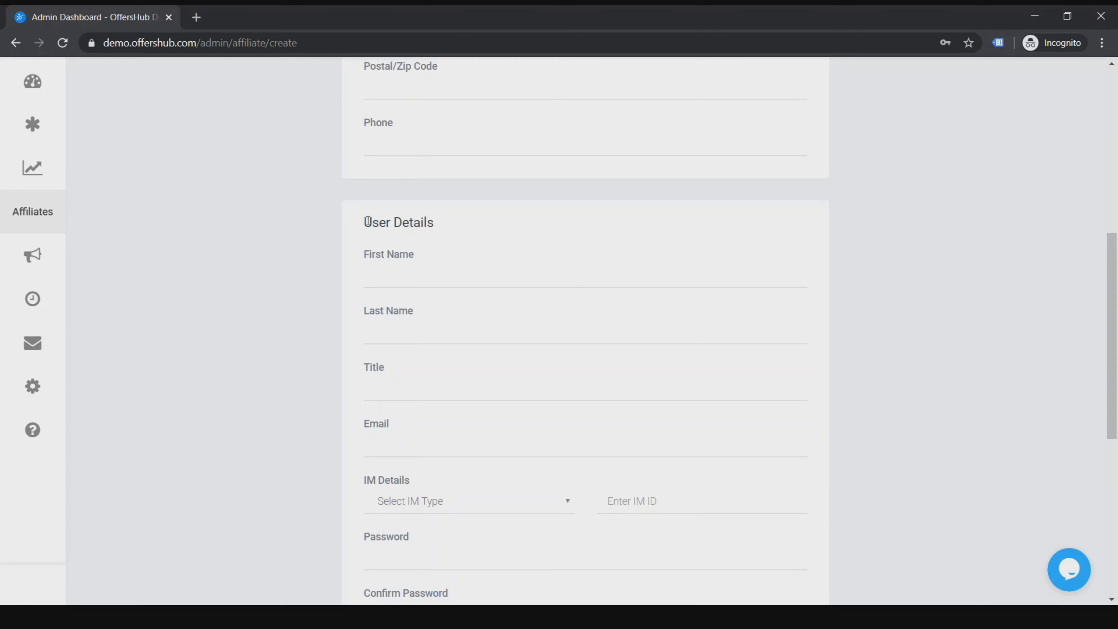
scroll(441, 235, down, 2)
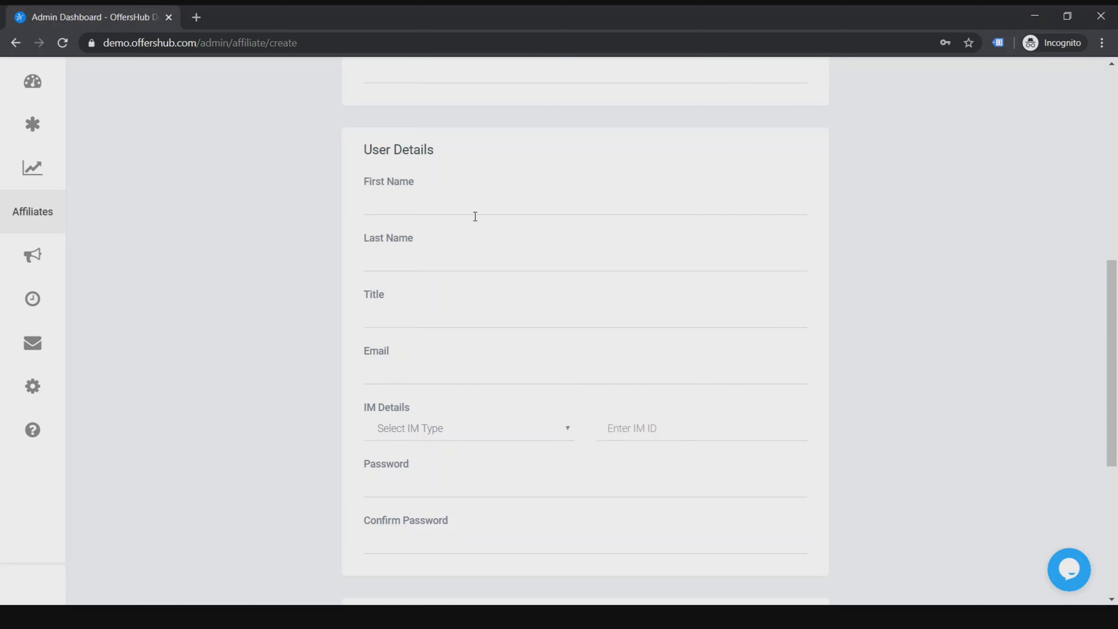
click(403, 316)
click(314, 334)
scroll(922, 336, down, 2)
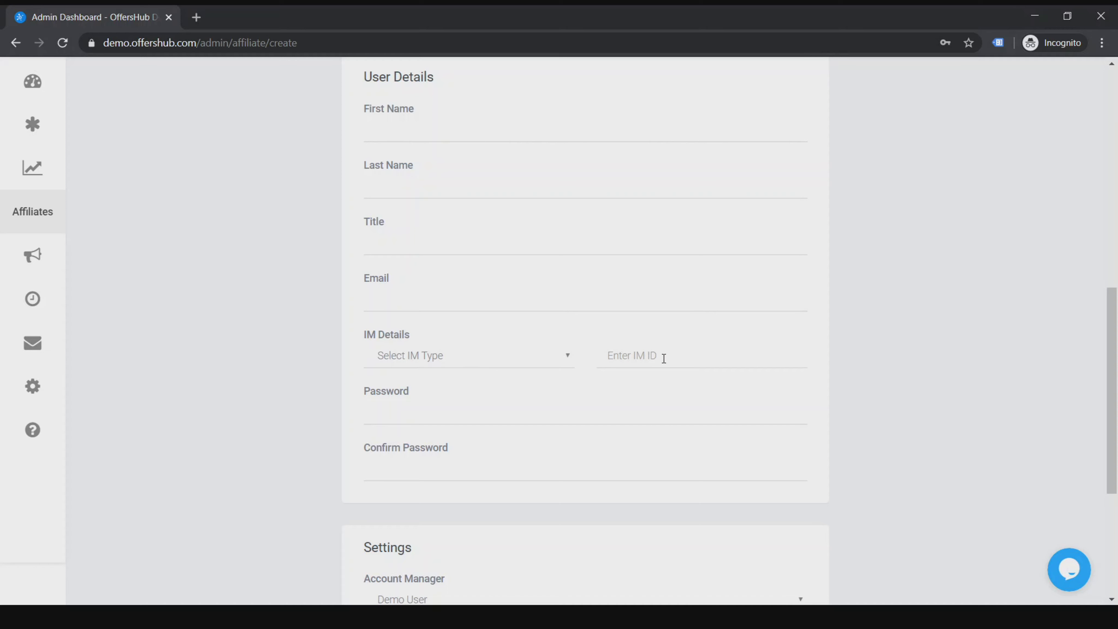
scroll(484, 409, down, 6)
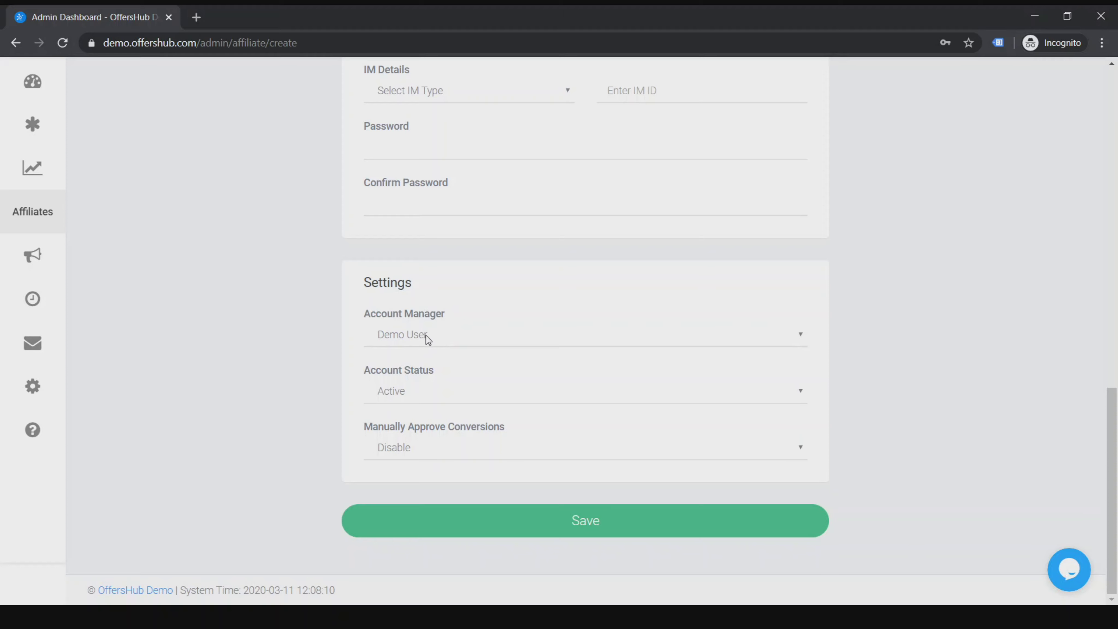
Step: Review the Account Manager, Account Status and Manually Approve Conversions options in the new affiliate's settings
click(441, 345)
click(365, 362)
click(408, 335)
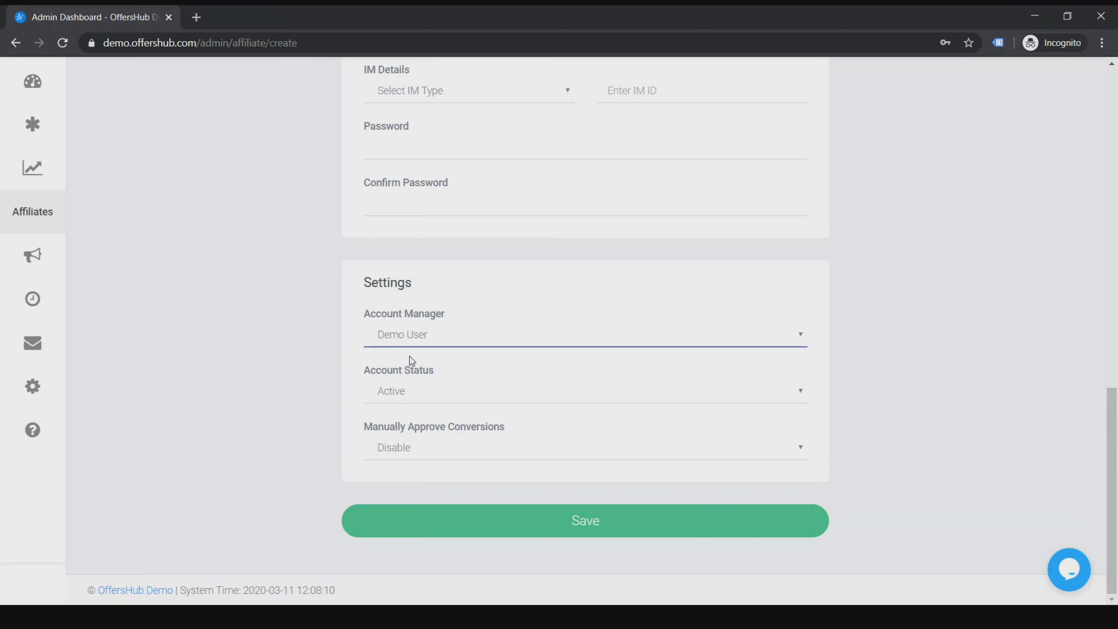
click(300, 324)
click(411, 390)
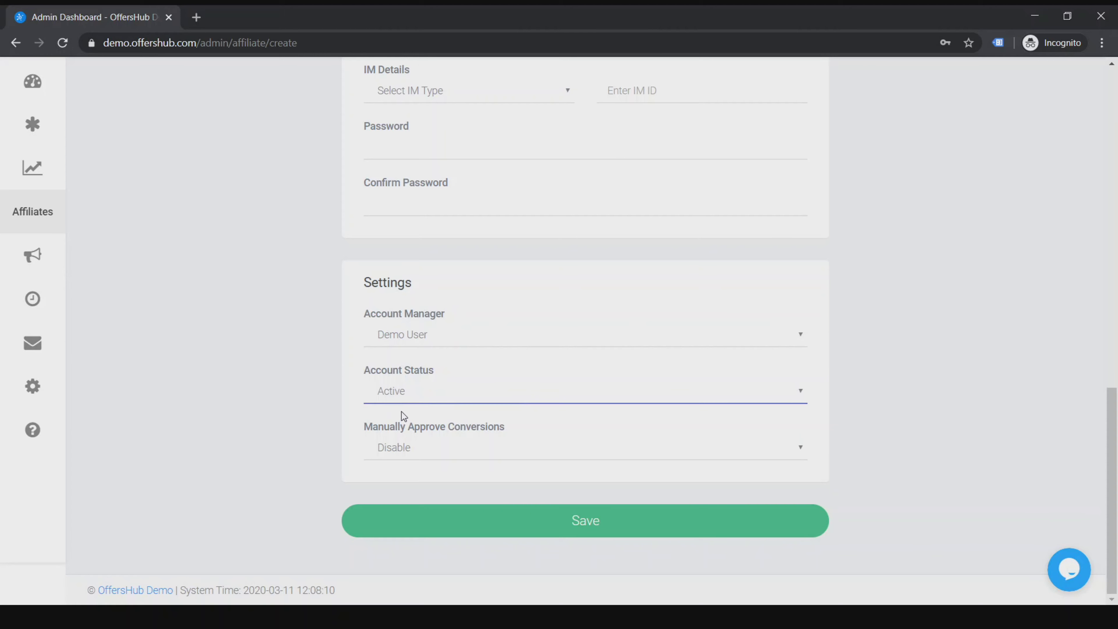
click(346, 383)
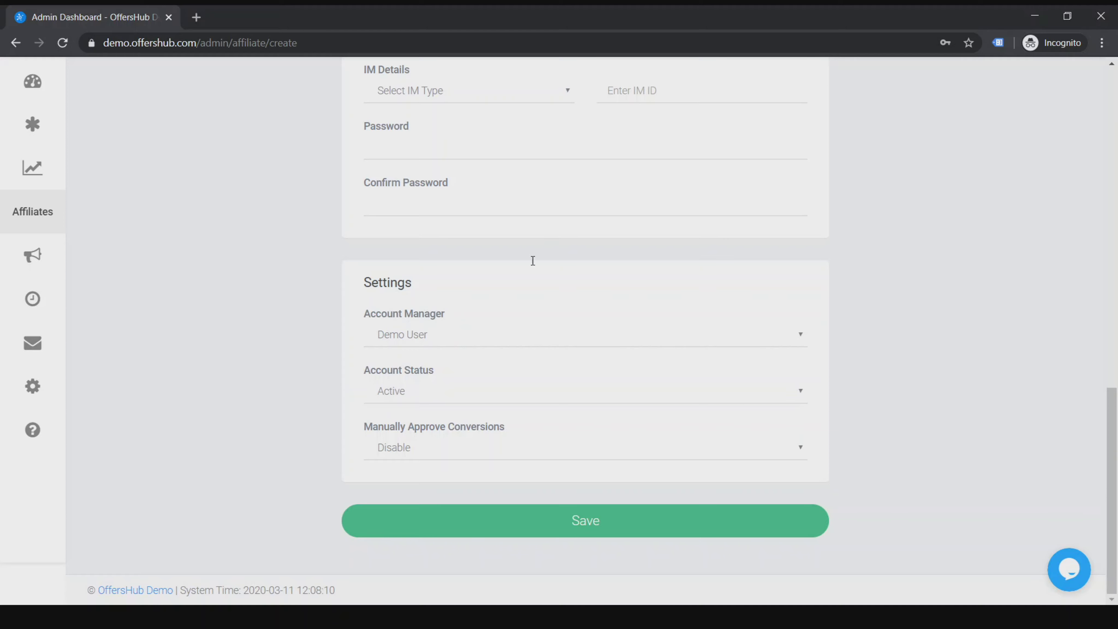
click(425, 453)
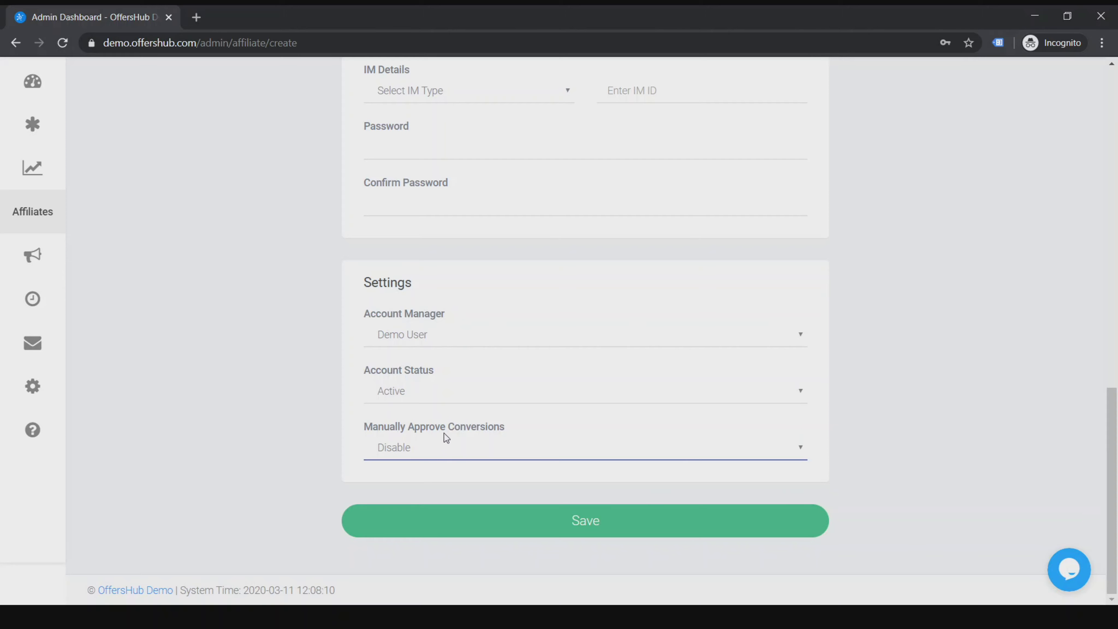
click(292, 401)
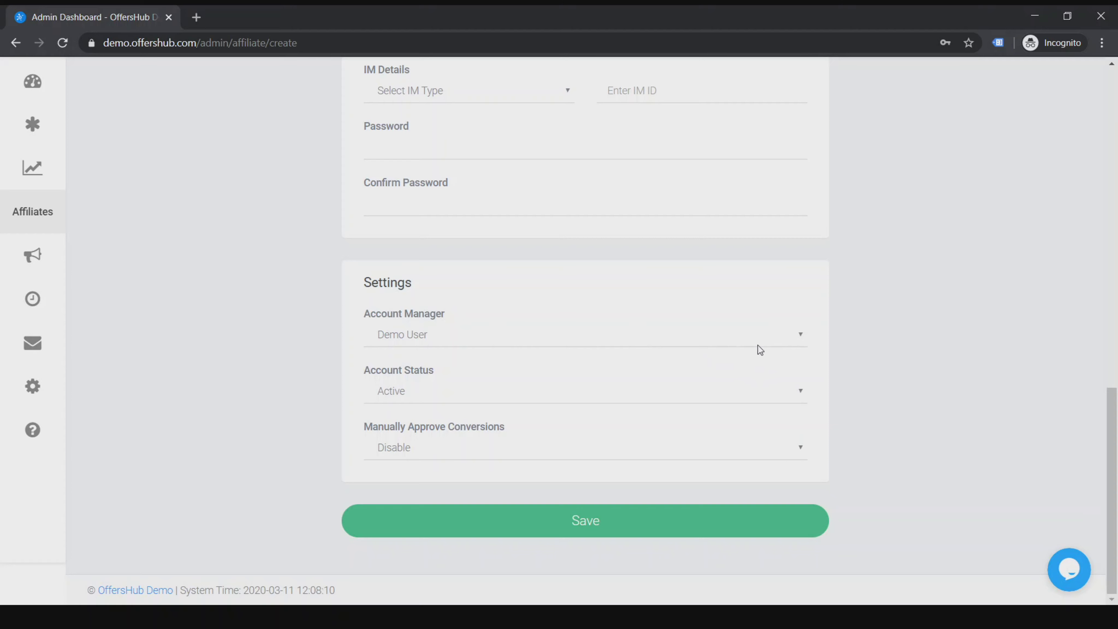
scroll(571, 483, up, 15)
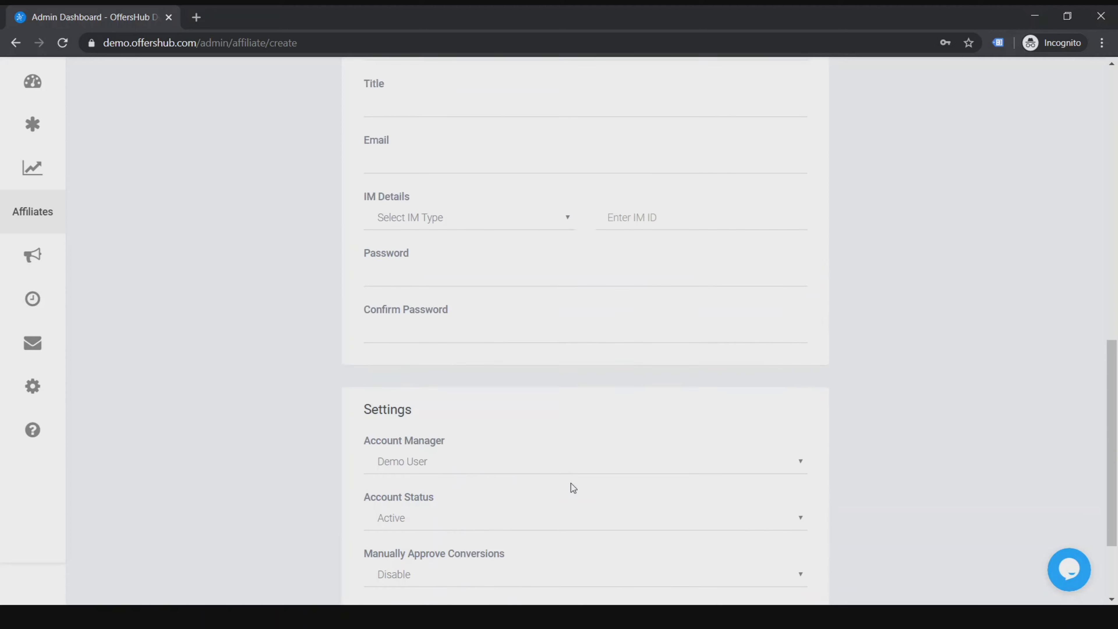
scroll(572, 450, down, 15)
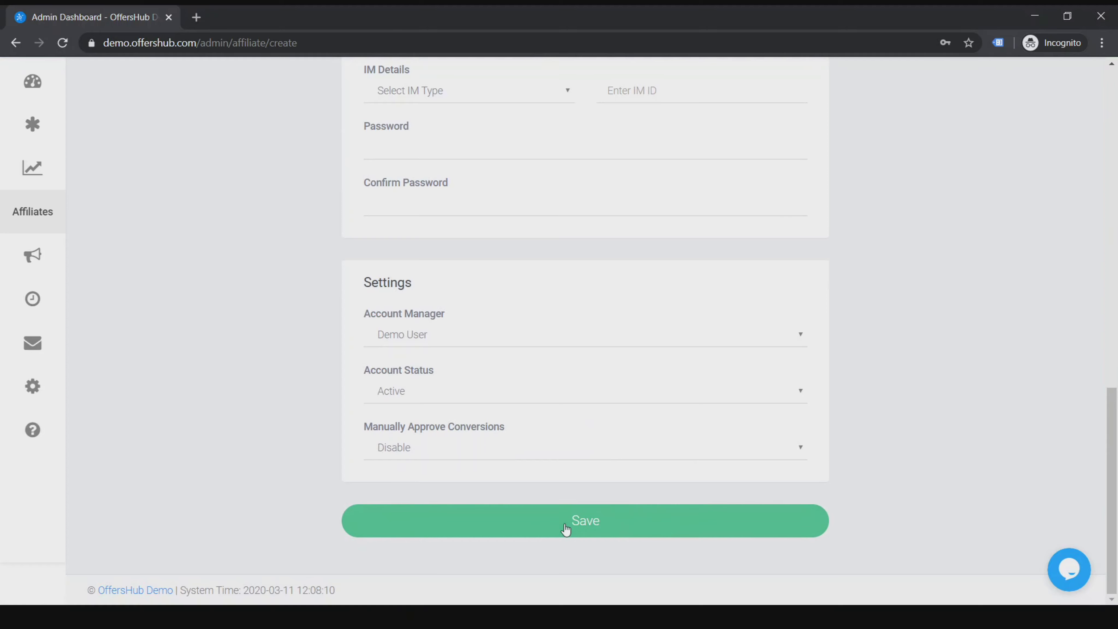
scroll(400, 426, up, 15)
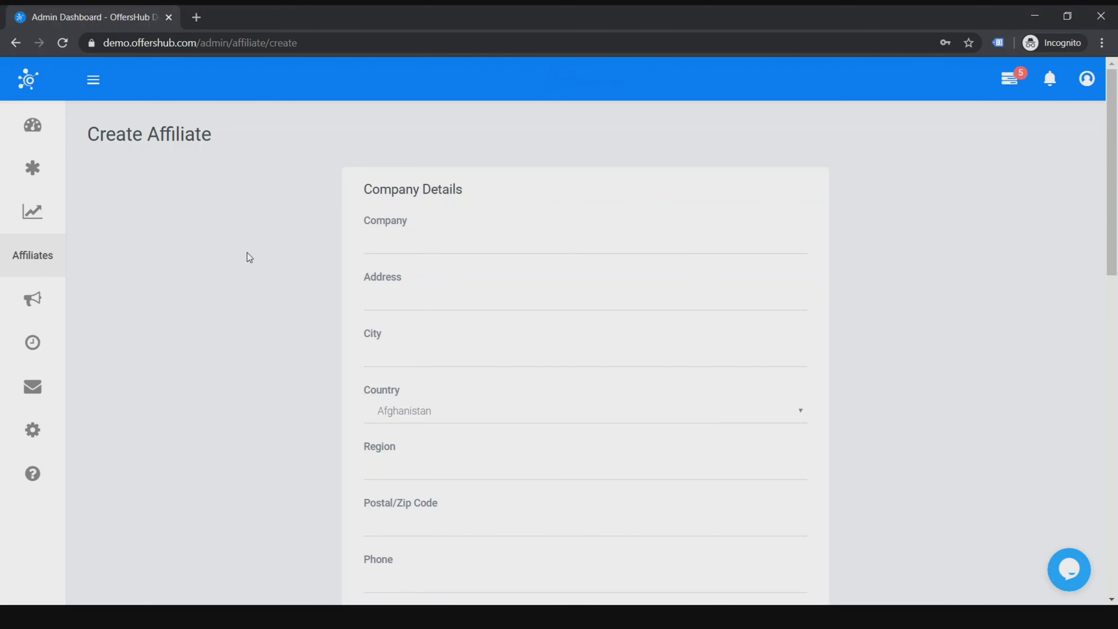
Step: Open the Affiliate Billing page to view the affiliates' billing overview
mouse_move(44, 257)
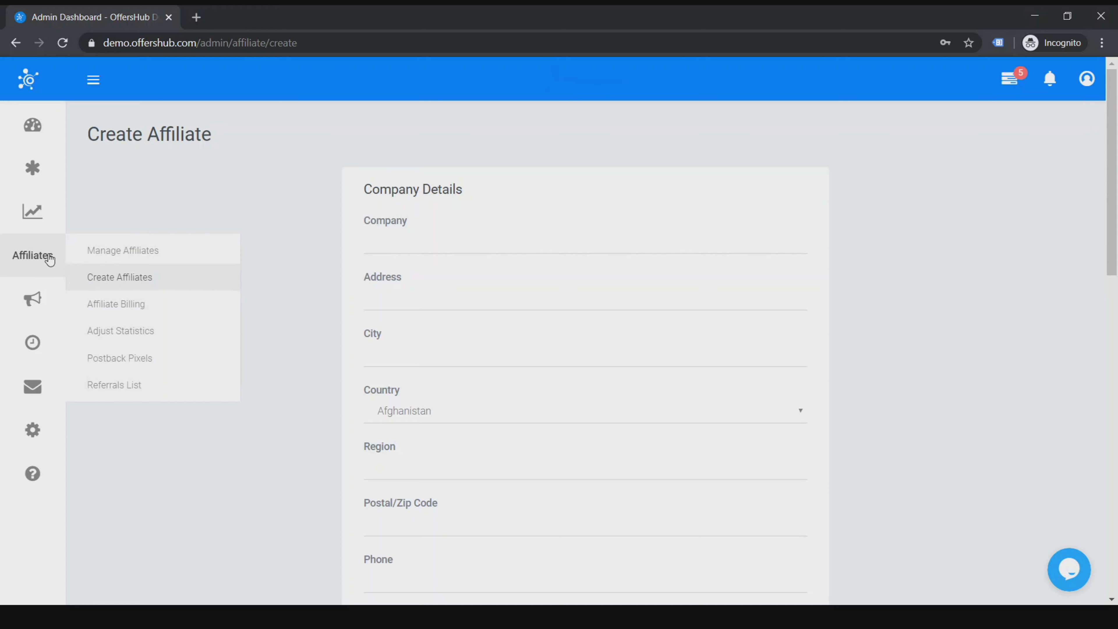
click(143, 309)
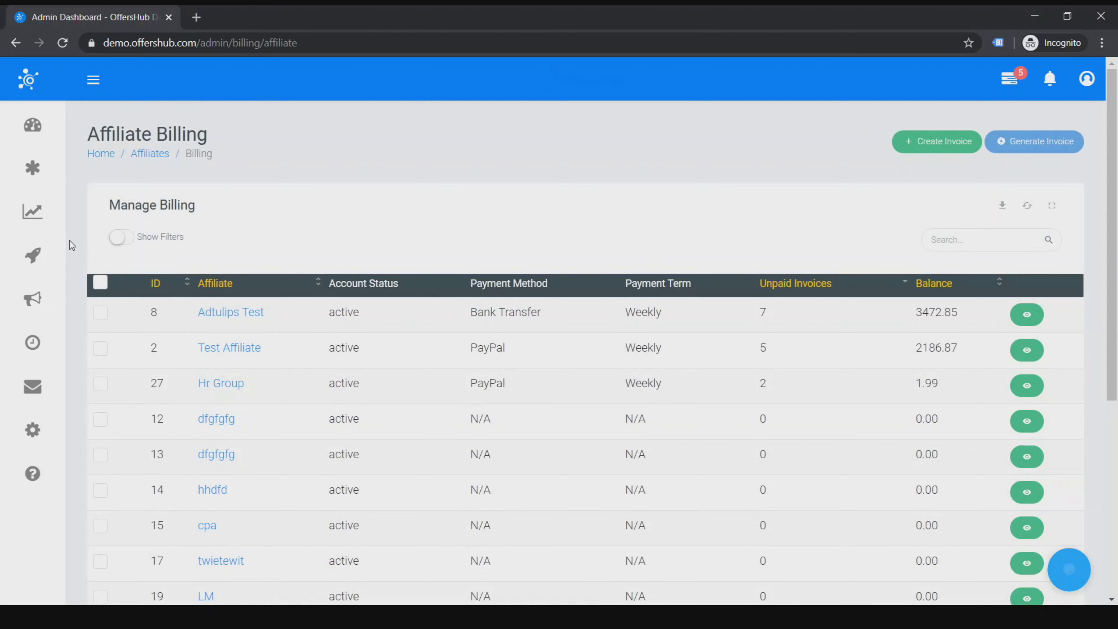
Step: Go back to the Manage Affiliates list and open the Demo affiliate's details for editing
mouse_move(39, 260)
click(106, 257)
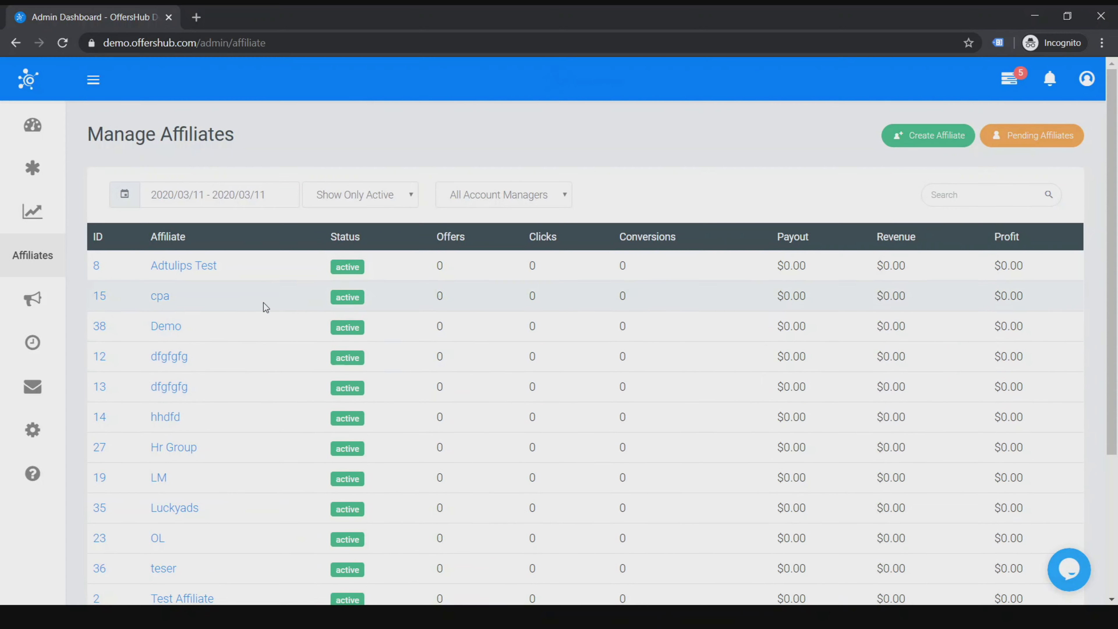
click(165, 334)
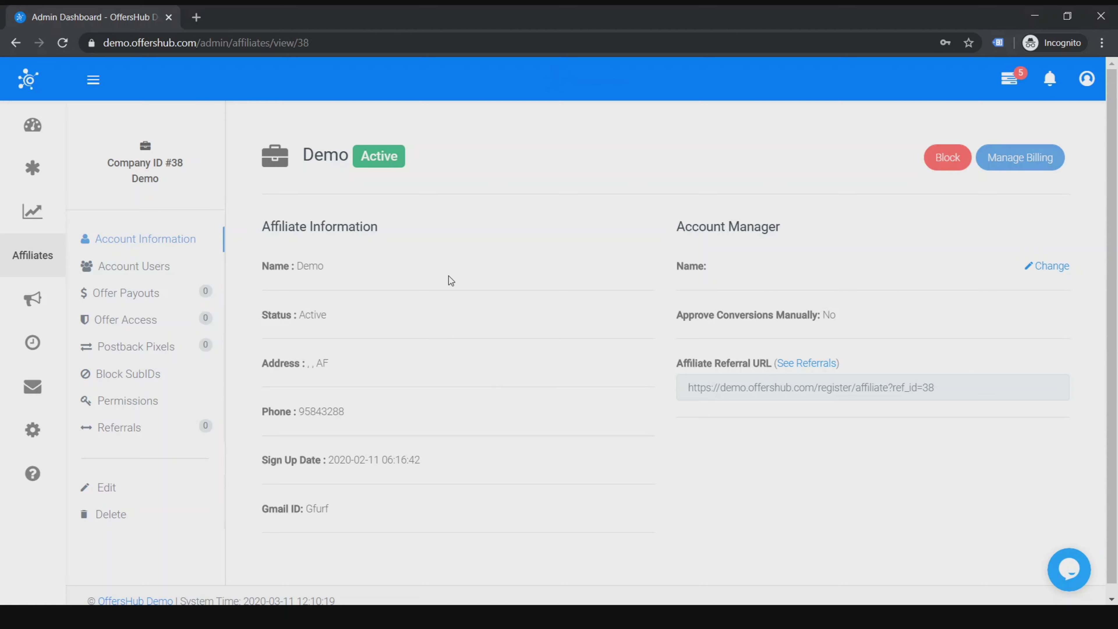
click(102, 486)
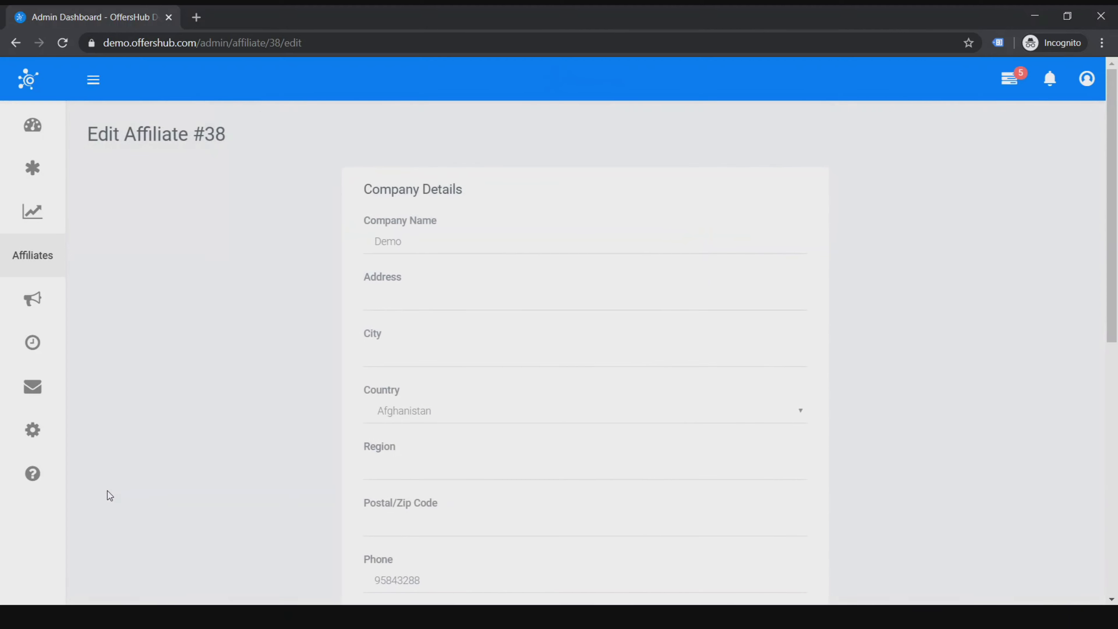
Step: Review the Company Details and Settings fields of the Demo affiliate's edit form and return to its account page without updating
scroll(281, 441, down, 4)
scroll(291, 446, down, 5)
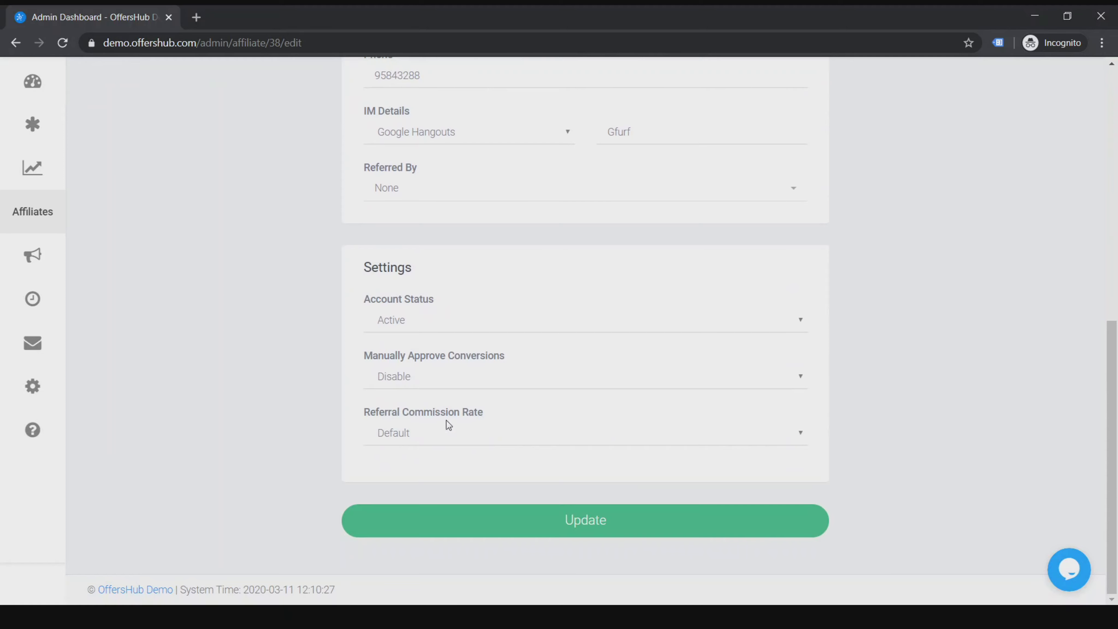
scroll(690, 324, up, 8)
scroll(688, 324, down, 7)
scroll(416, 257, up, 10)
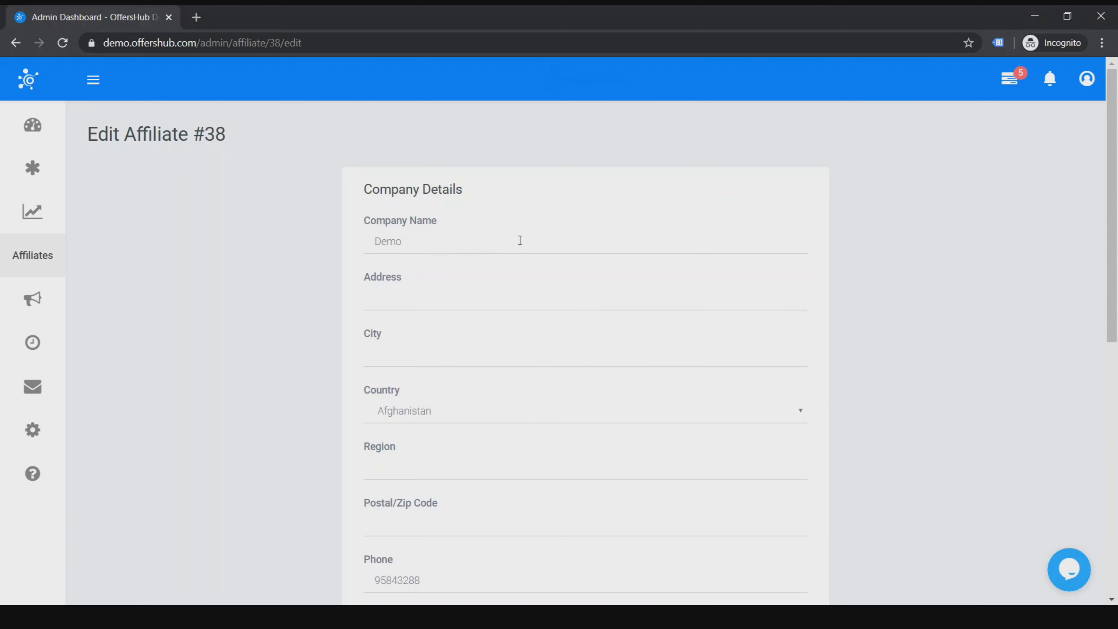
scroll(600, 333, down, 7)
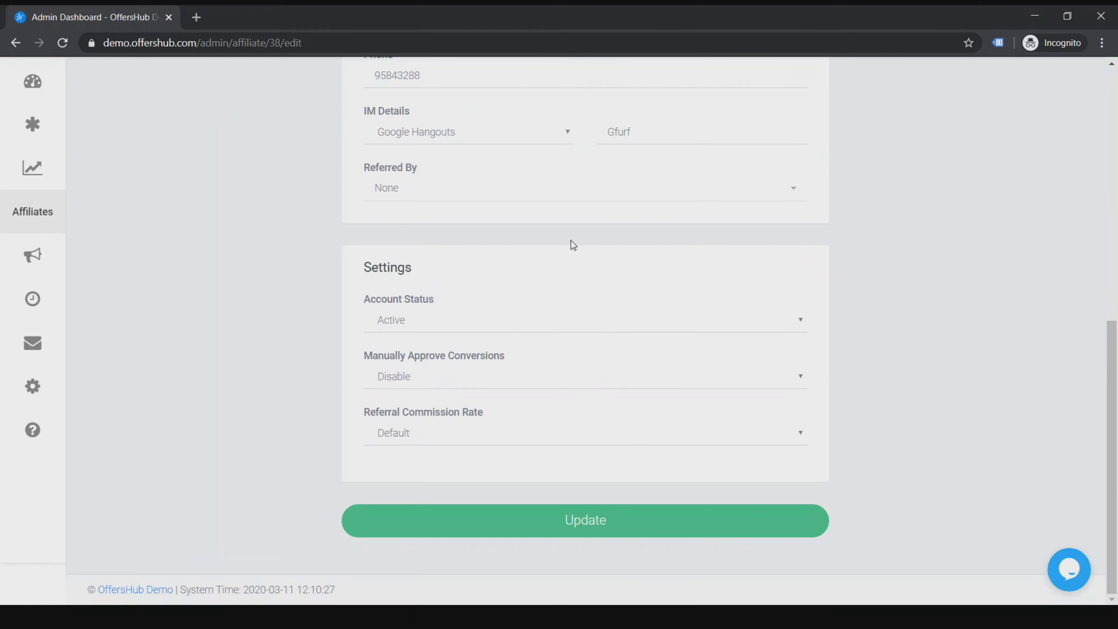
scroll(572, 245, up, 10)
click(20, 49)
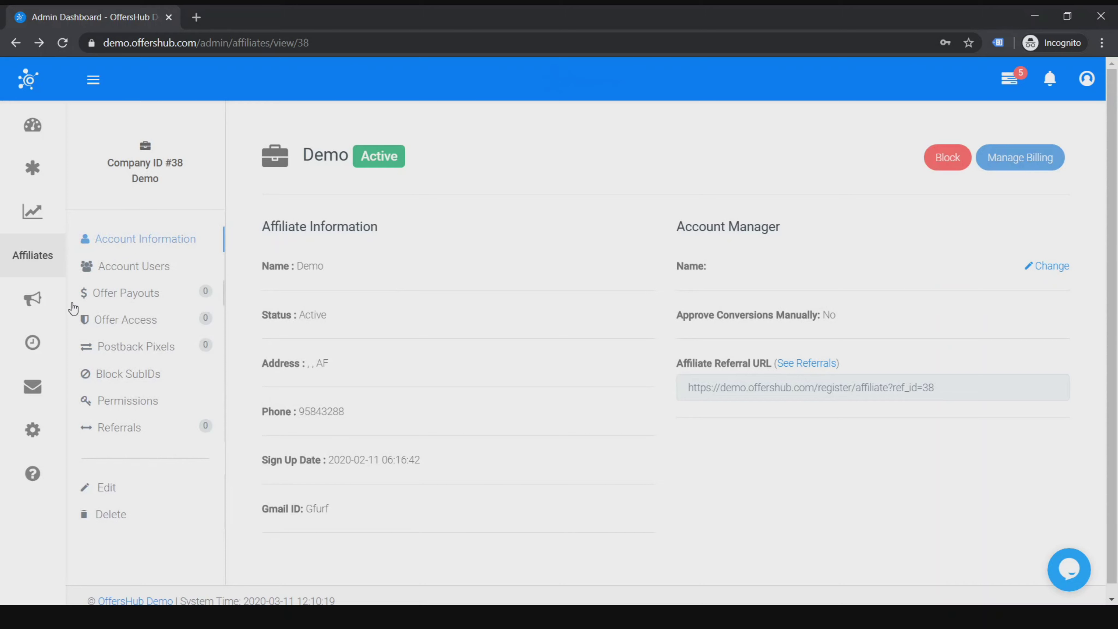
Step: Open the Affiliate Billing page and look over the affiliates in the Manage Billing list
mouse_move(39, 257)
click(156, 310)
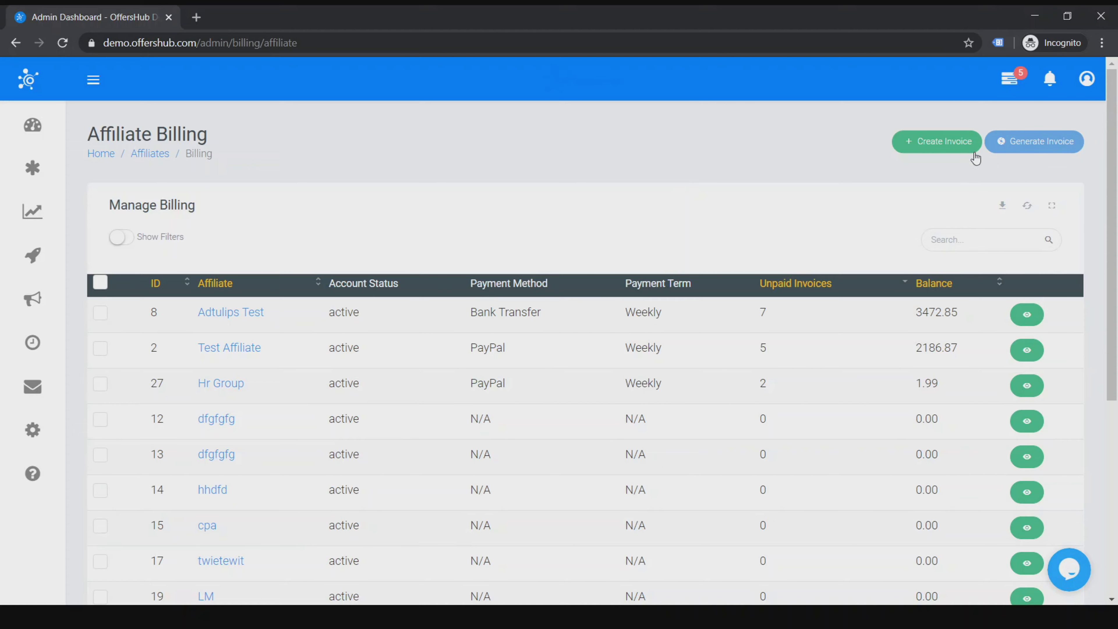
scroll(875, 224, down, 2)
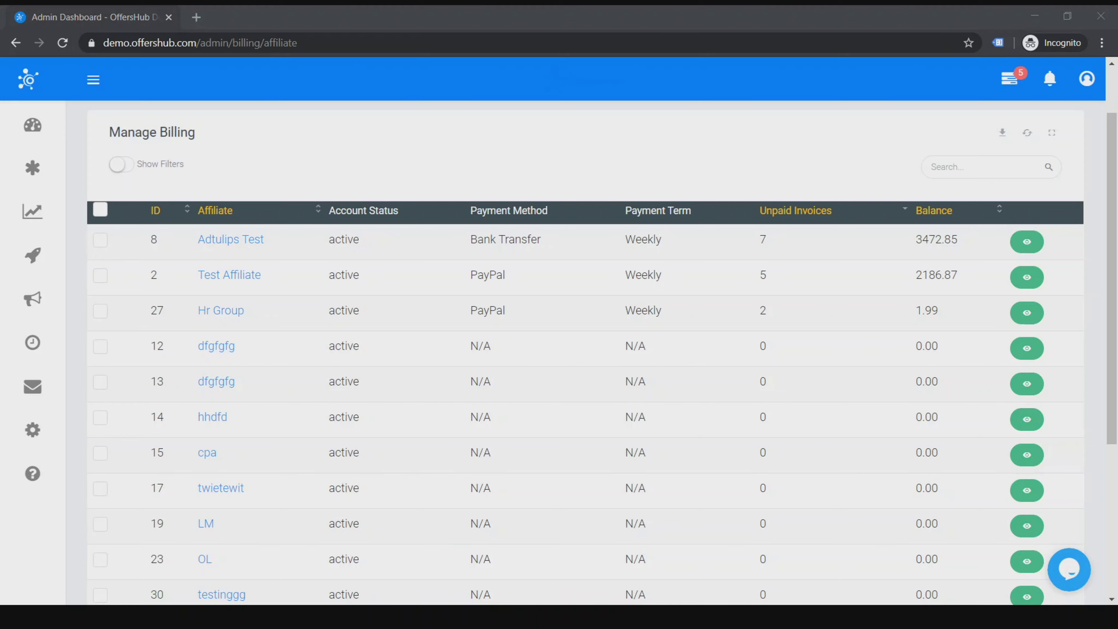
scroll(585, 352, up, 2)
click(638, 110)
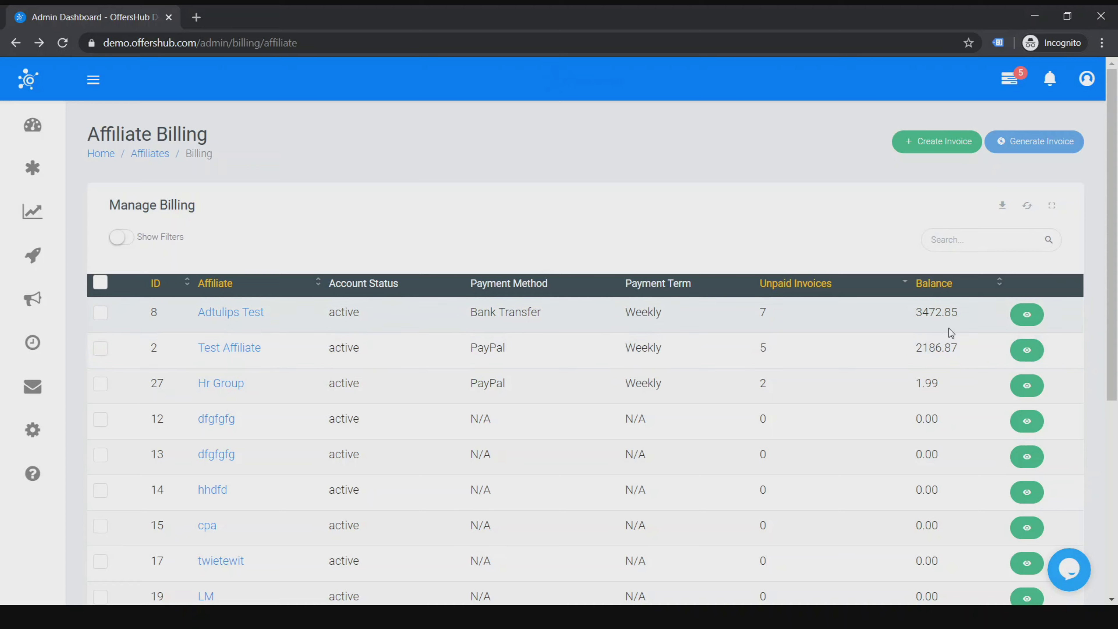
Step: Show the payment method and payment term filters of the Manage Billing list, and hide them again
scroll(672, 305, down, 3)
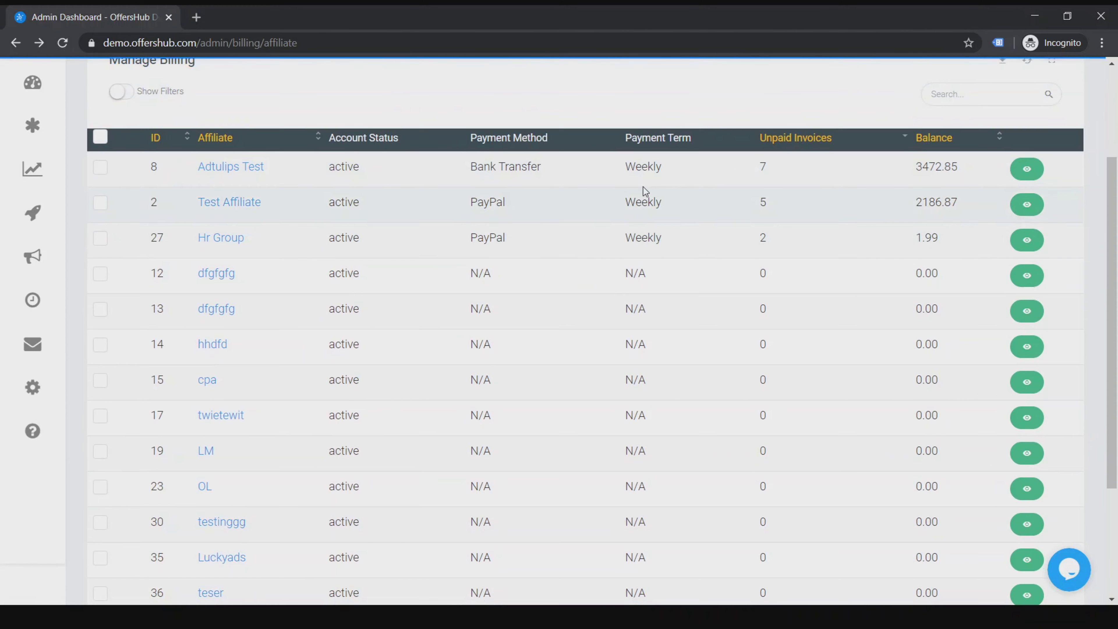
scroll(640, 239, up, 3)
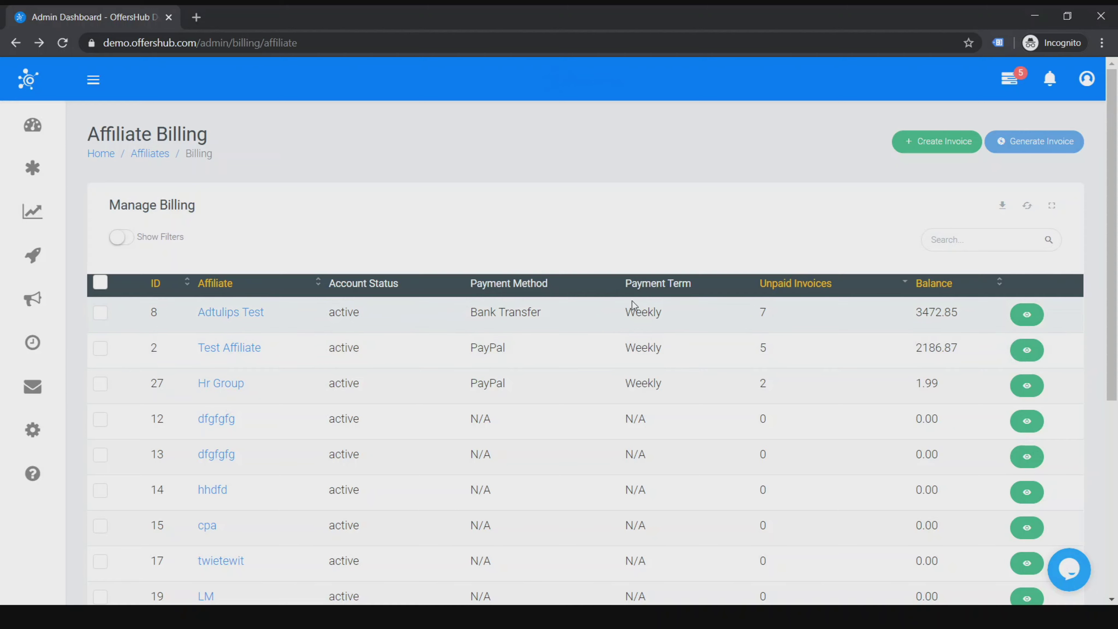
click(125, 240)
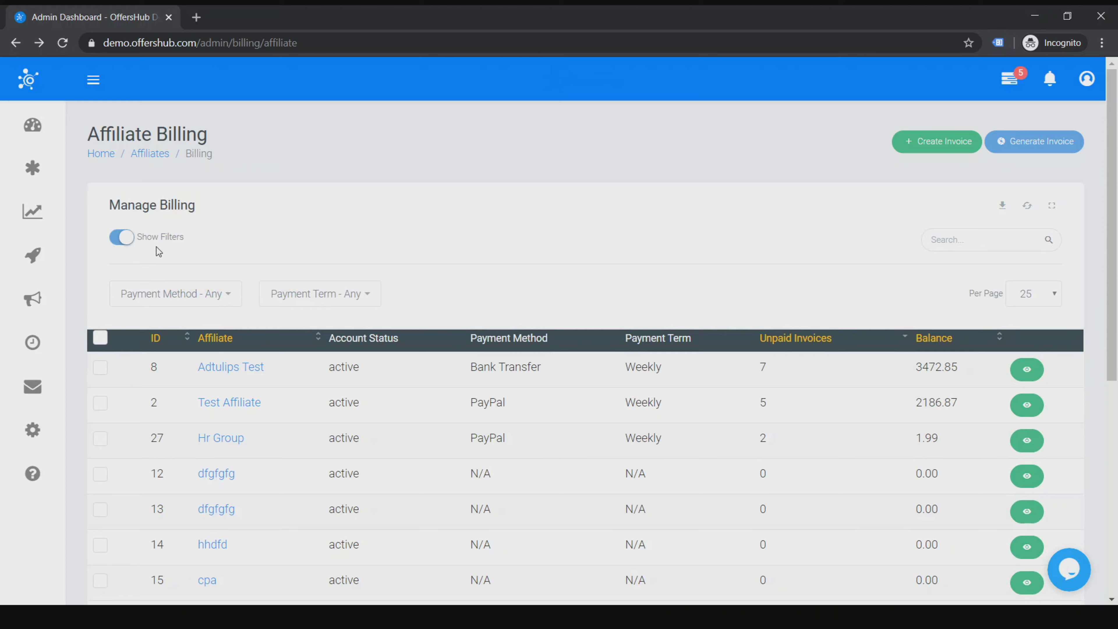
click(123, 239)
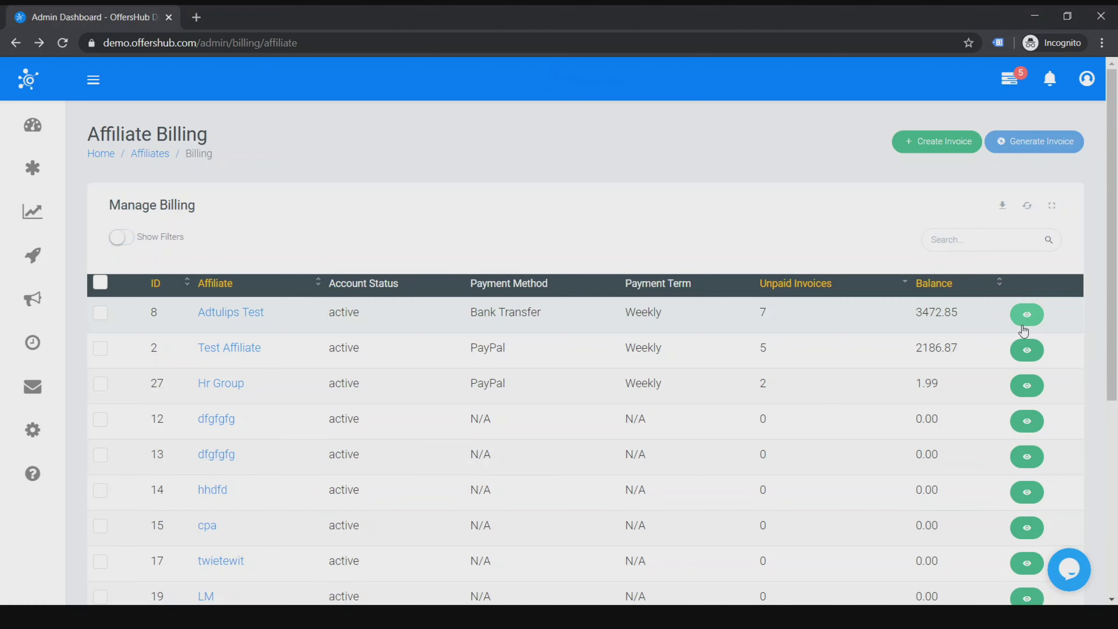
Step: View the account, invoices and payment details in Adtulips Test's billing pop-up, and close it
click(1025, 315)
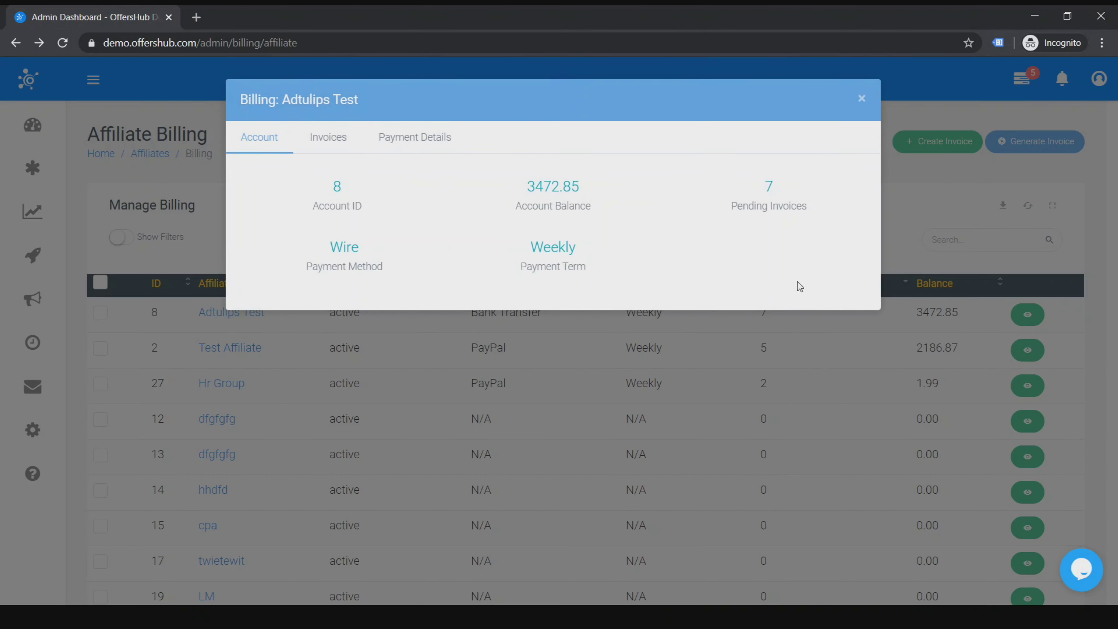
click(310, 147)
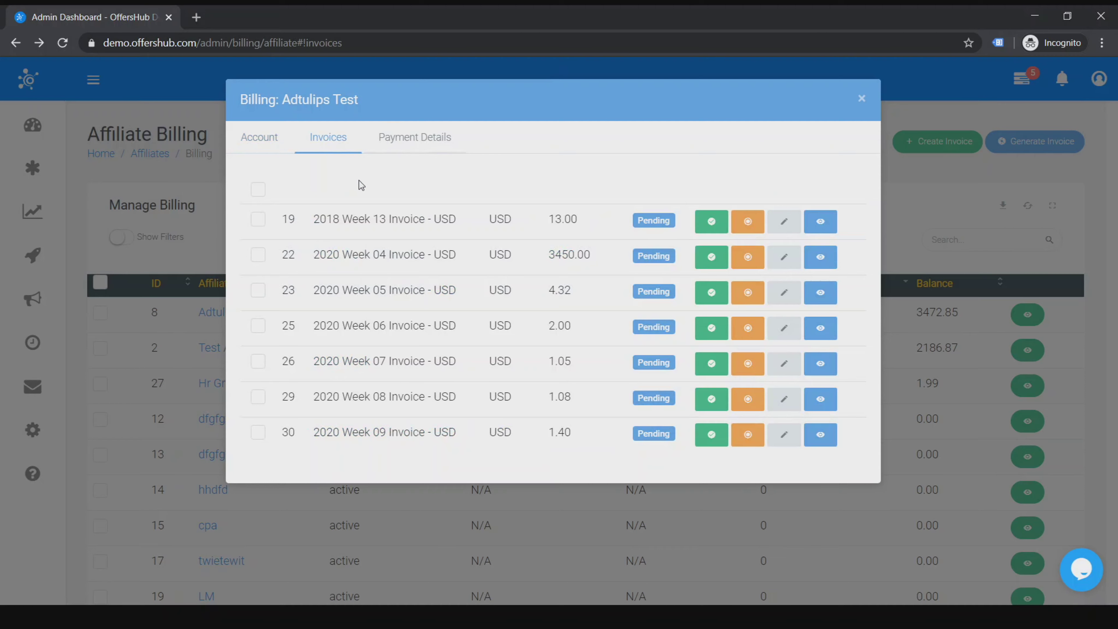
click(424, 137)
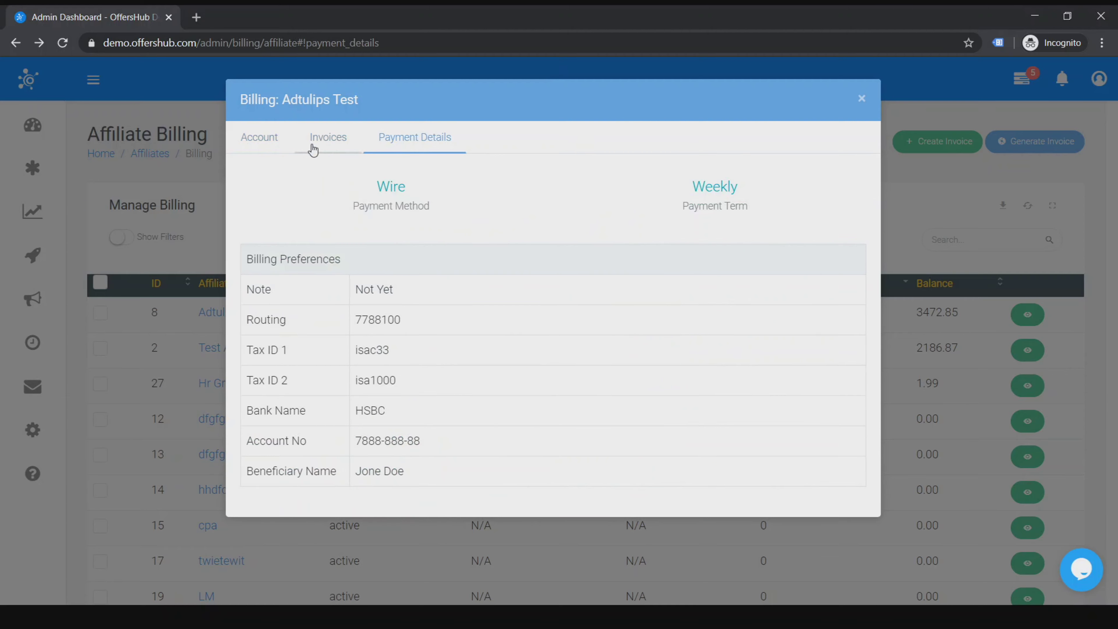
double_click(856, 95)
click(855, 99)
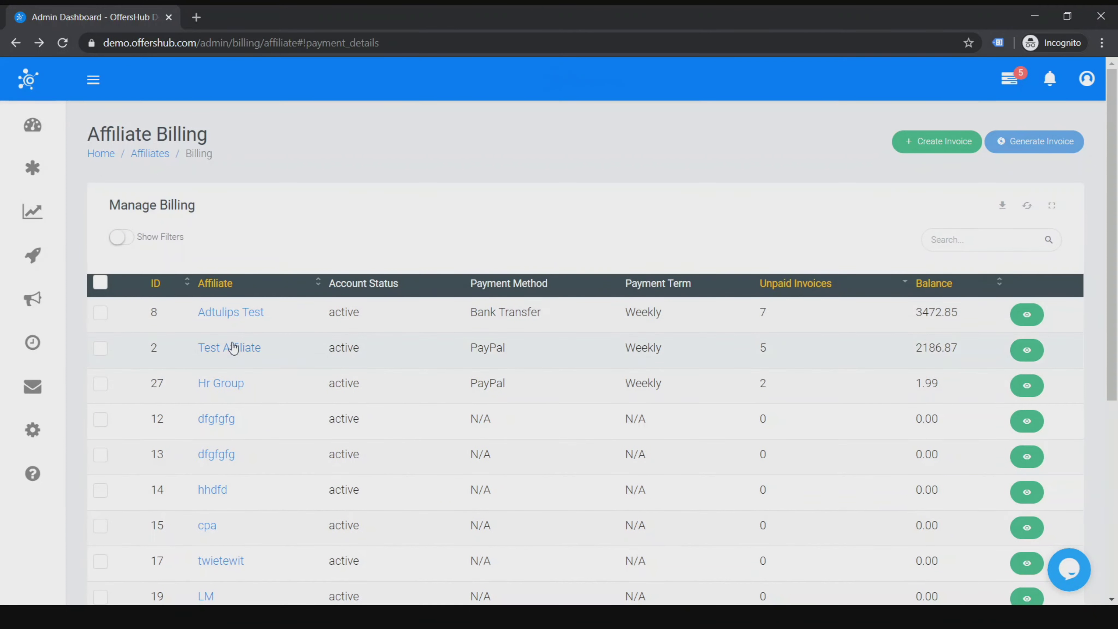
Step: Open Adtulips Test's full billing preferences page and review its pending payments
click(235, 323)
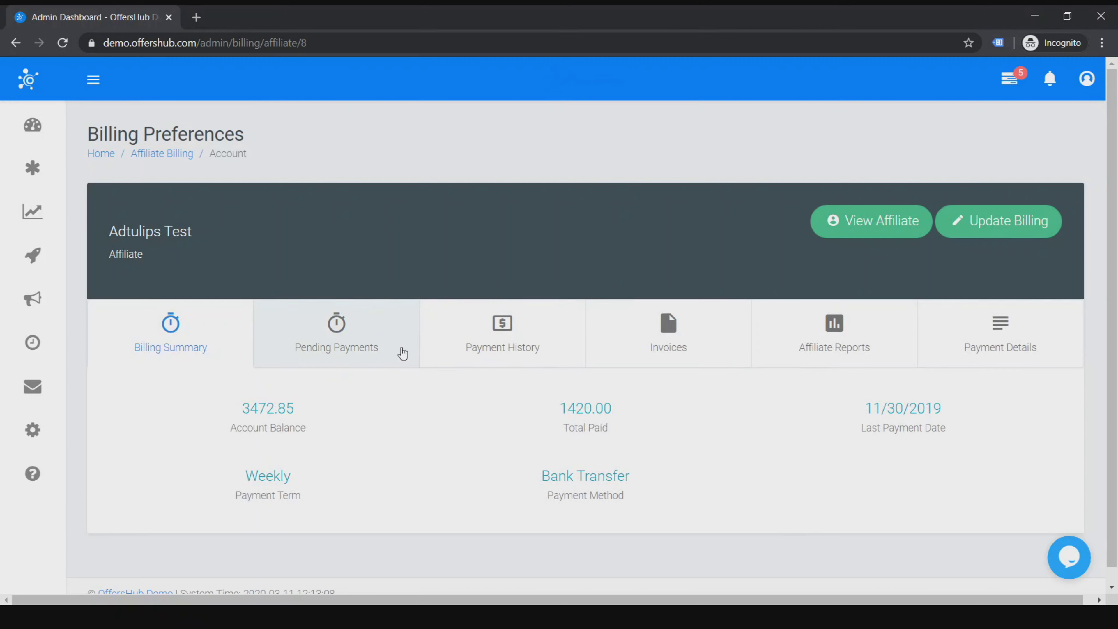
click(352, 343)
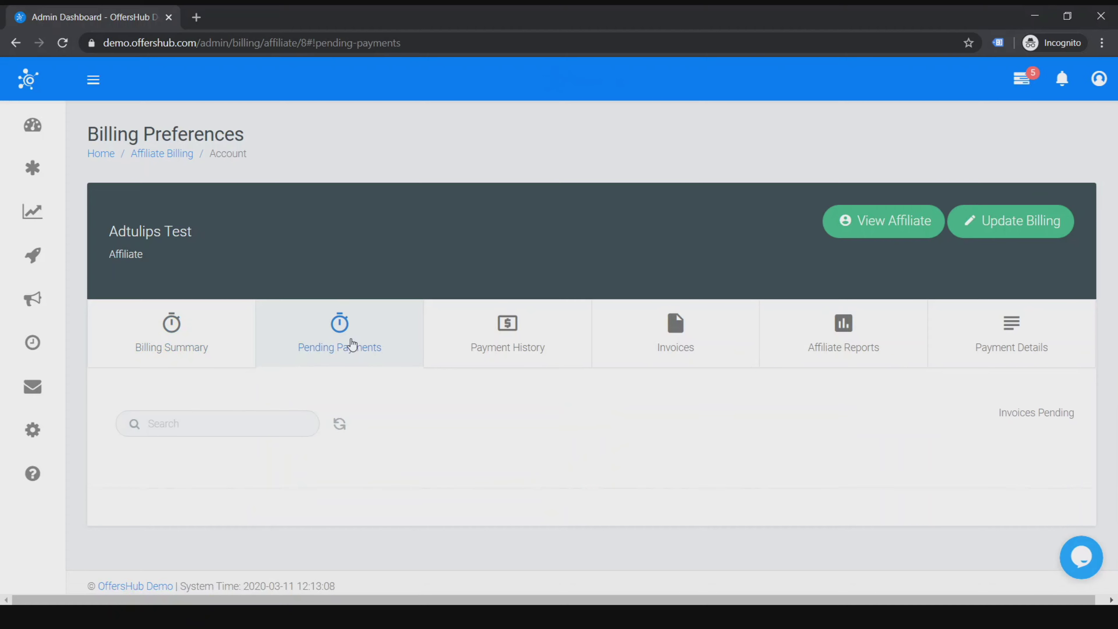
scroll(546, 355, down, 5)
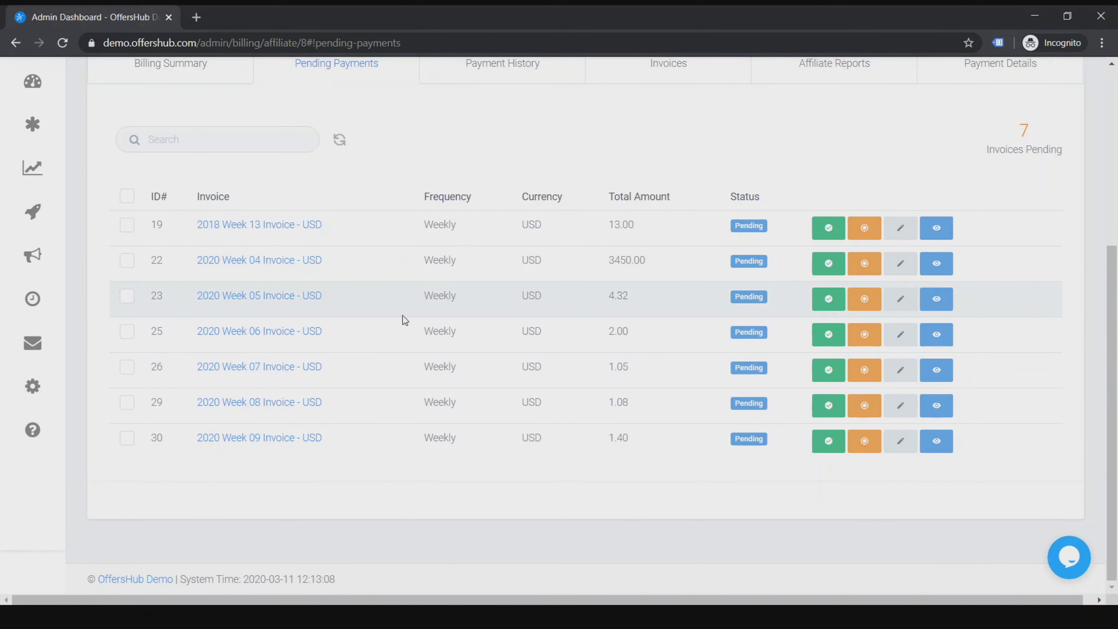
scroll(402, 335, up, 5)
scroll(444, 334, down, 1)
Step: Review Adtulips Test's payment history and full invoice list, and select its affiliate reports
click(489, 286)
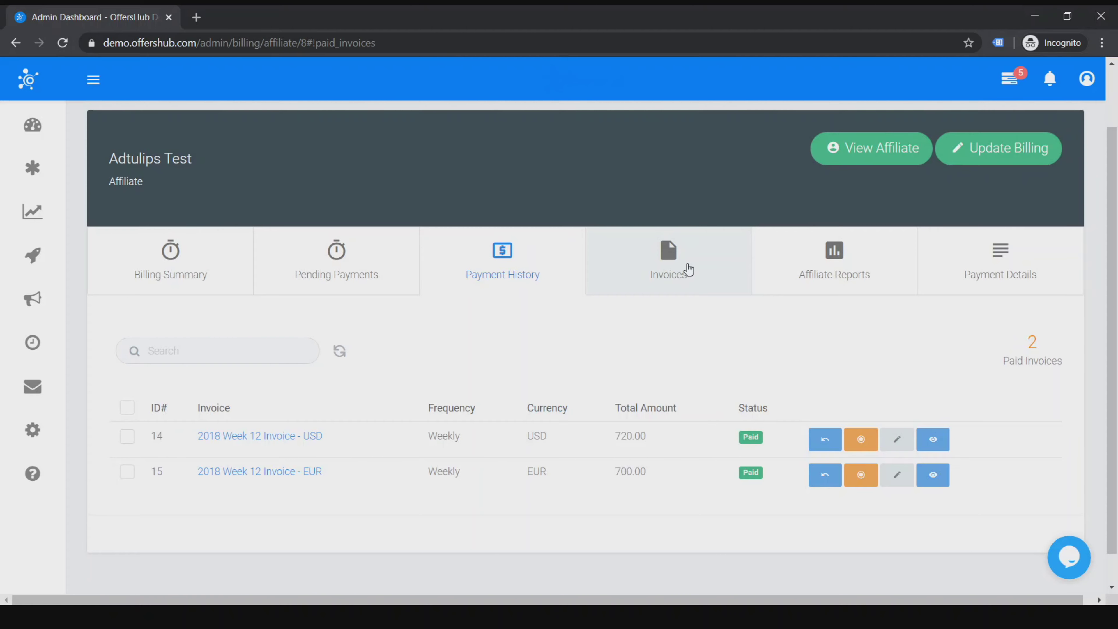
click(689, 271)
scroll(869, 299, down, 2)
scroll(869, 299, down, 3)
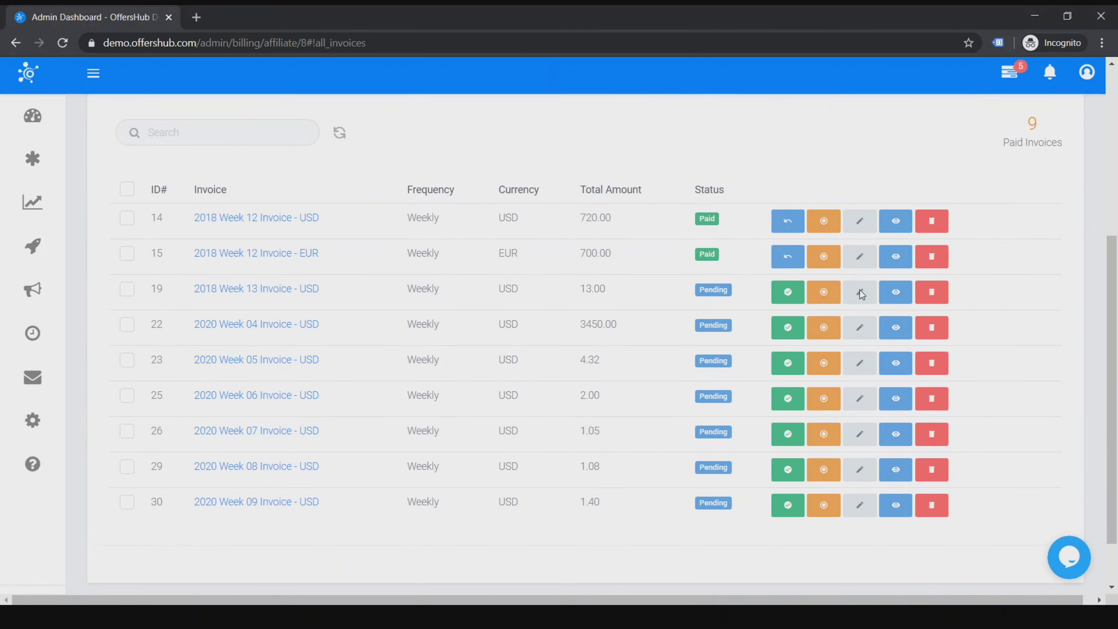
scroll(858, 295, up, 5)
click(832, 356)
scroll(853, 356, up, 3)
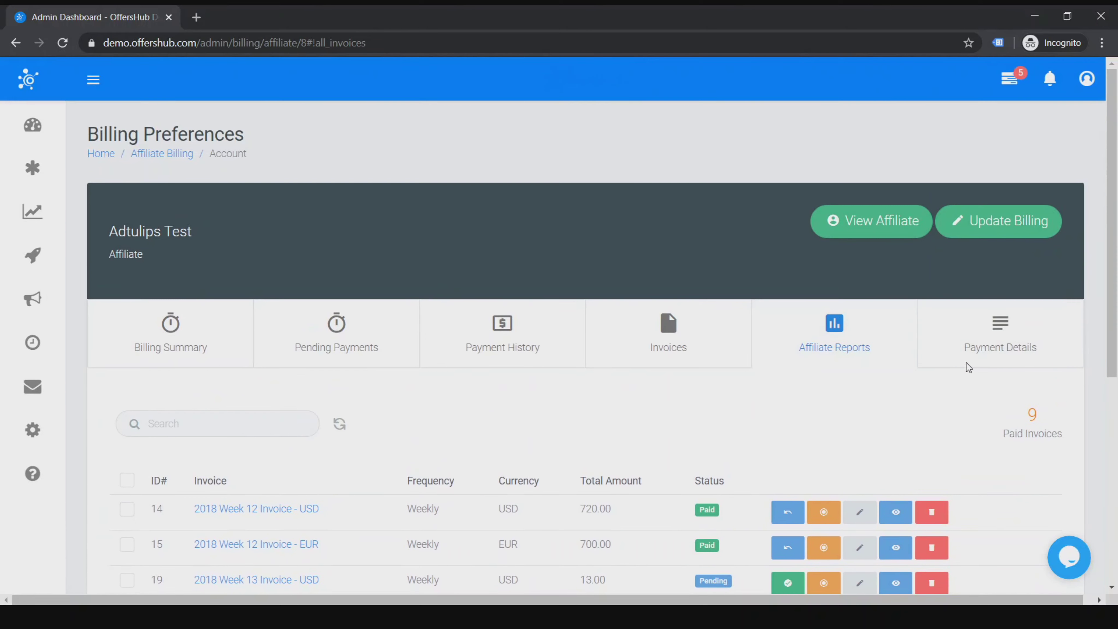
Step: Examine Adtulips Test's payment method, payment details, tax details and billing change logs
click(971, 348)
scroll(622, 441, down, 5)
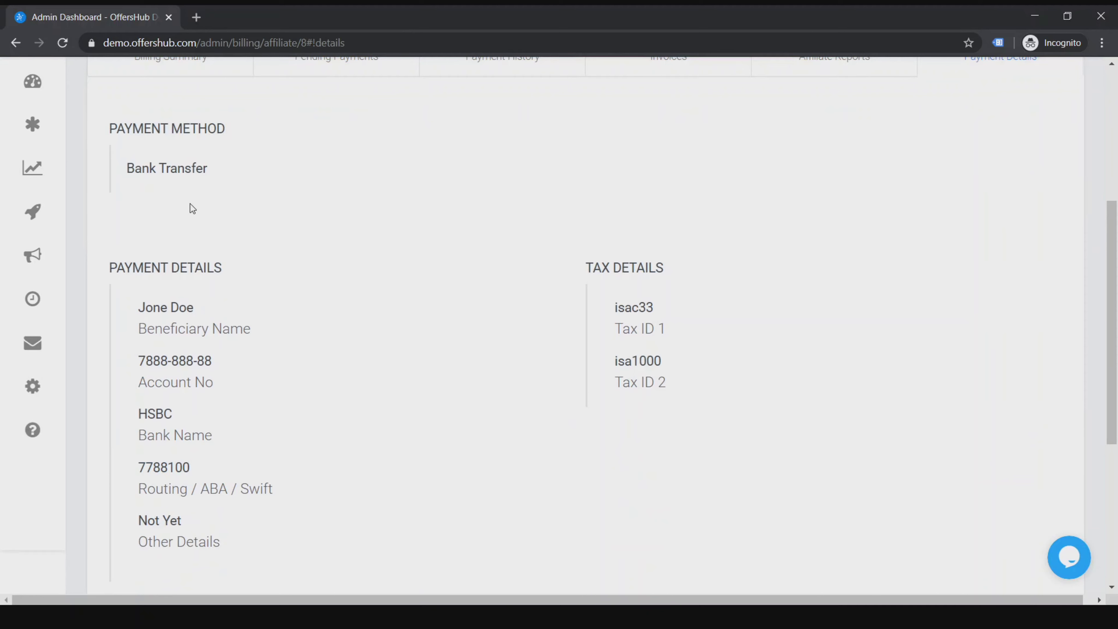
scroll(209, 365, down, 3)
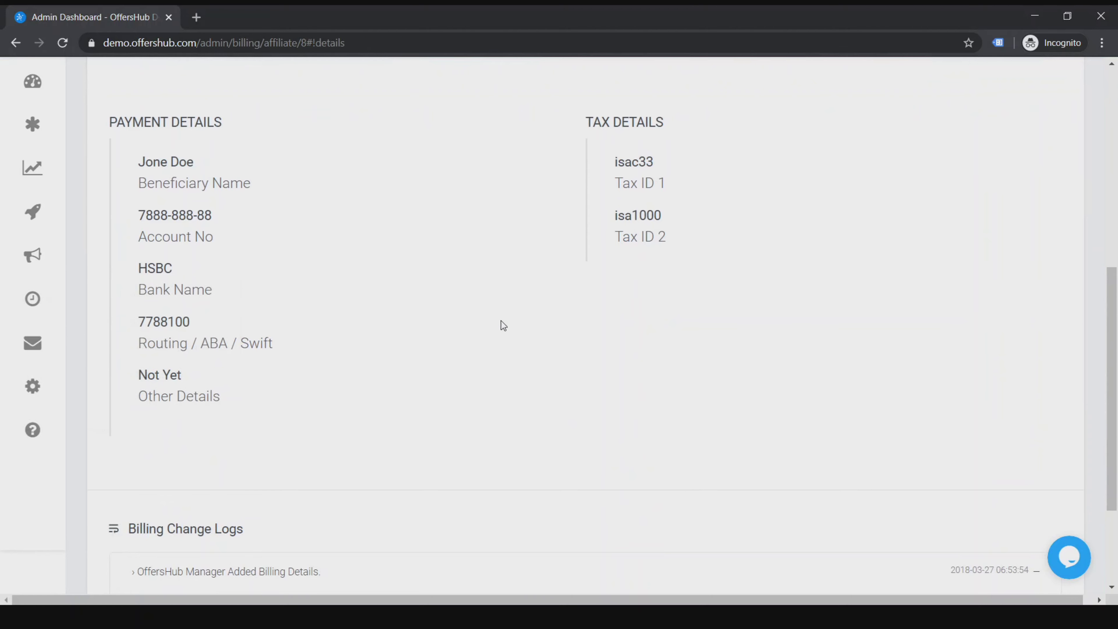
scroll(468, 308, up, 7)
scroll(461, 301, down, 7)
scroll(461, 296, up, 10)
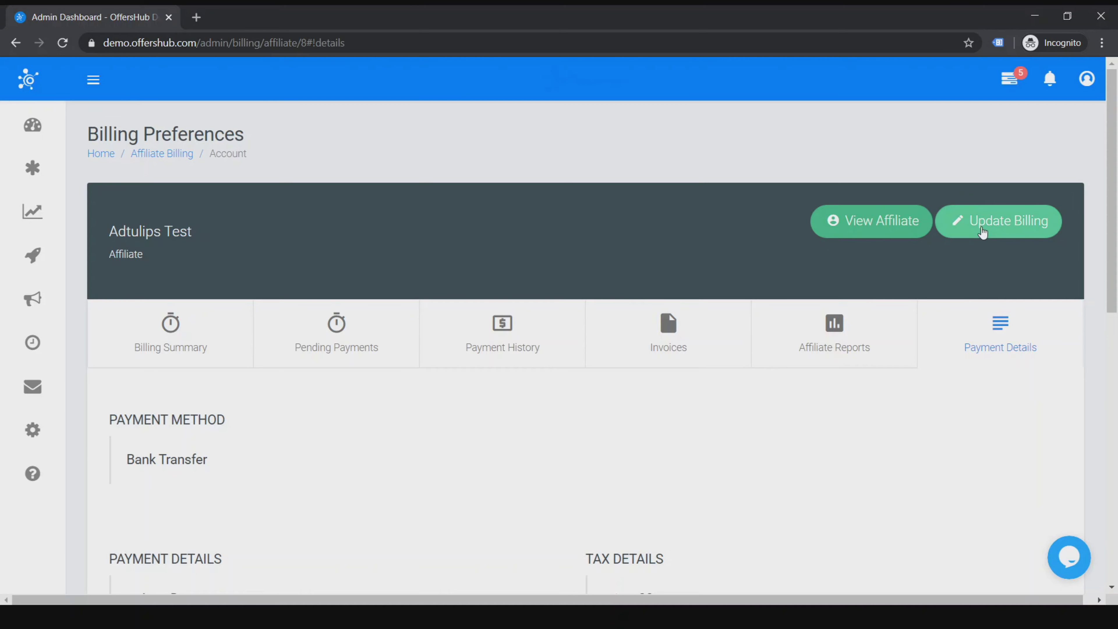
Step: View Adtulips Test's Update Billing form, close it without saving, and open the affiliate's account page
click(982, 230)
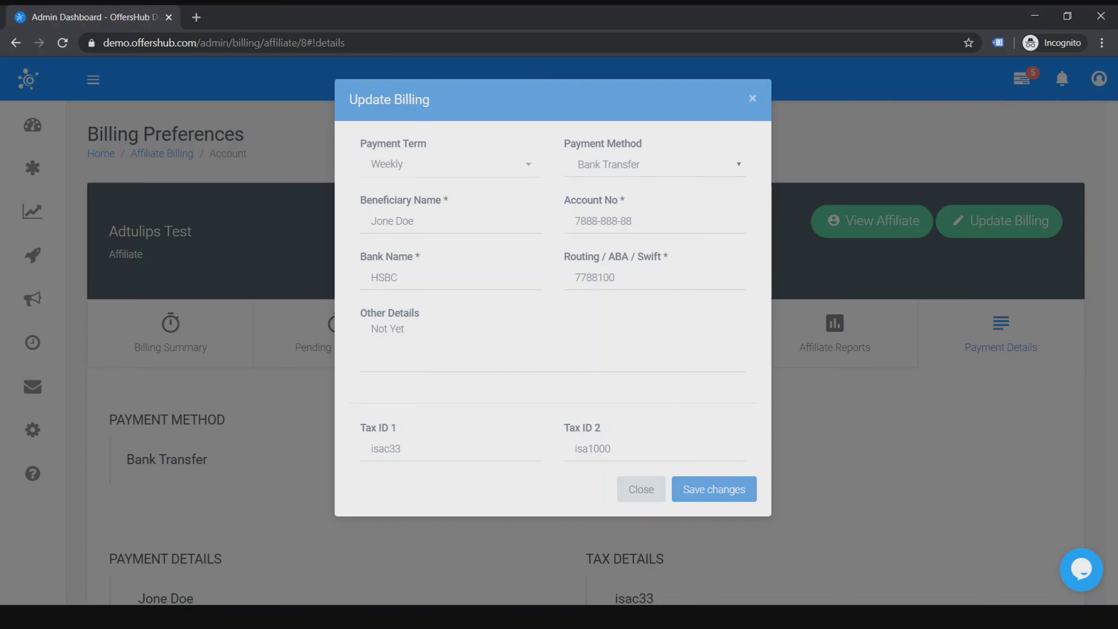
click(641, 488)
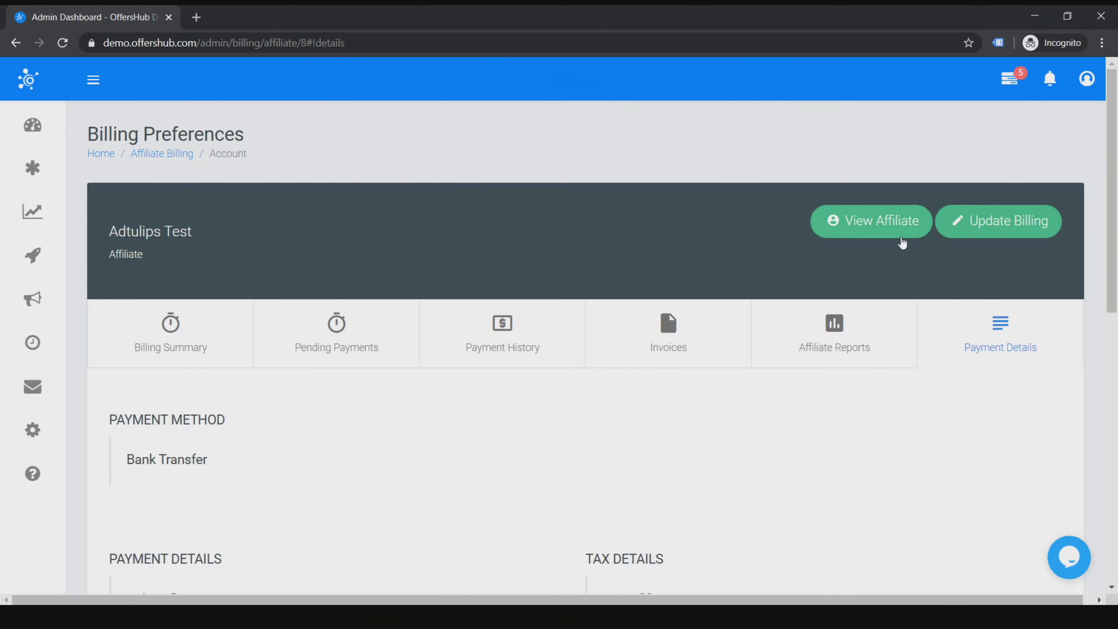
click(898, 240)
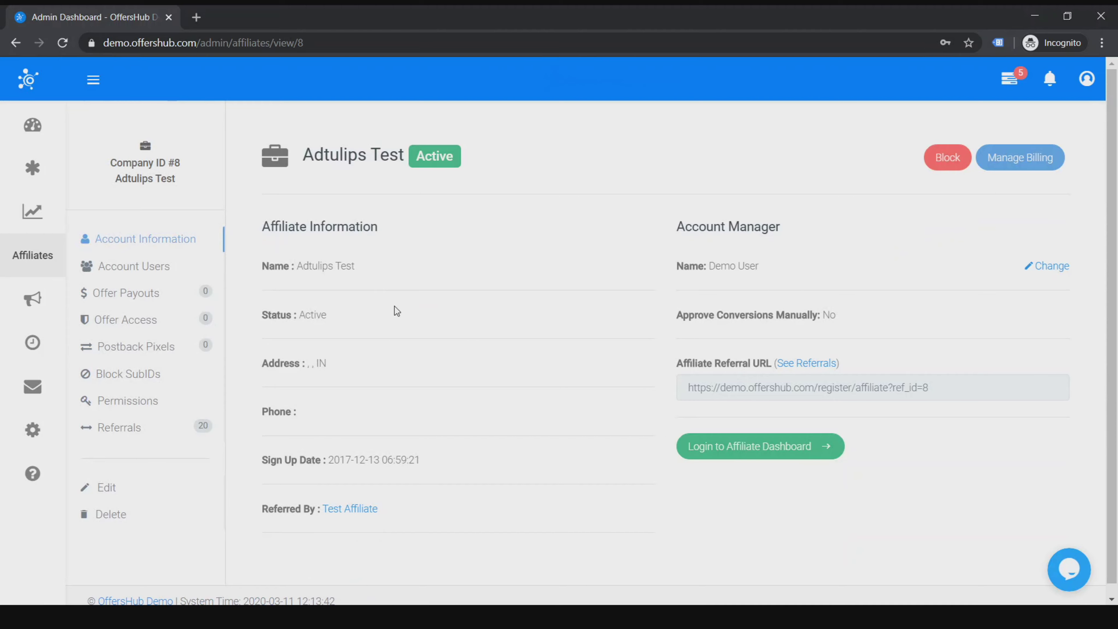
Step: Open the Adjust Statistics page for affiliates and look over the Adjustment Details form
mouse_move(50, 257)
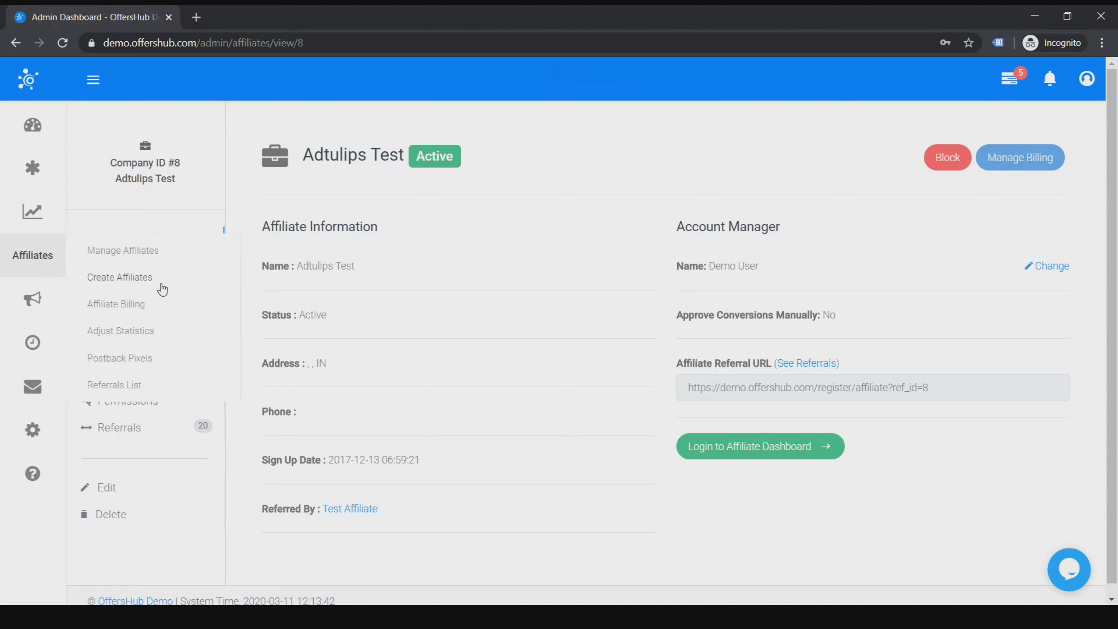
click(127, 326)
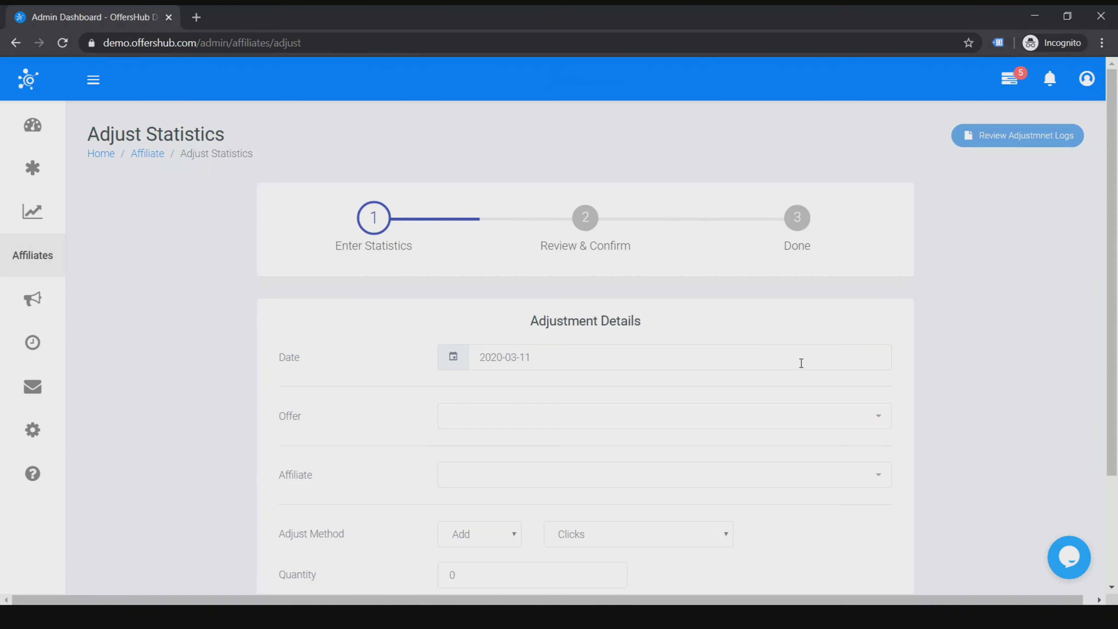
scroll(704, 370, down, 3)
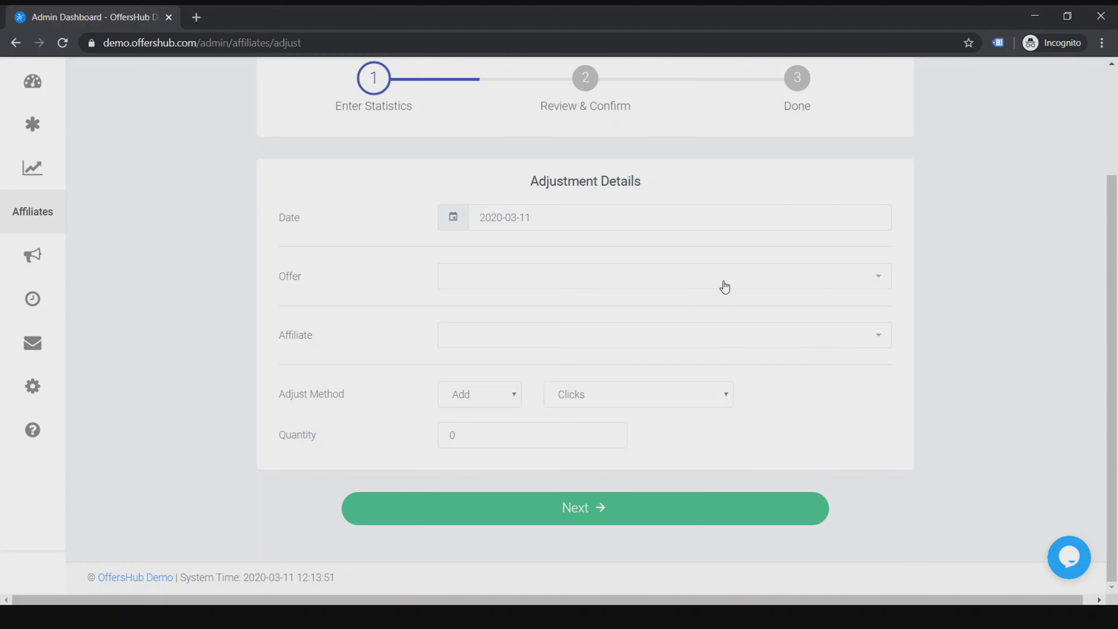
Step: Set the adjustment method to remove conversions and select the quantity field
click(601, 394)
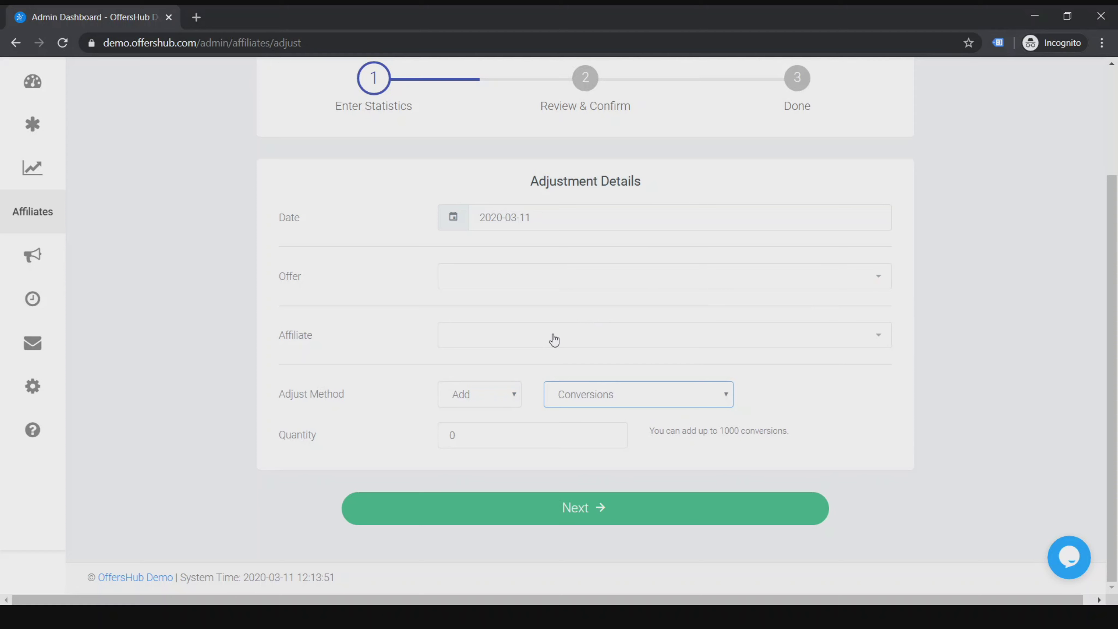
click(479, 399)
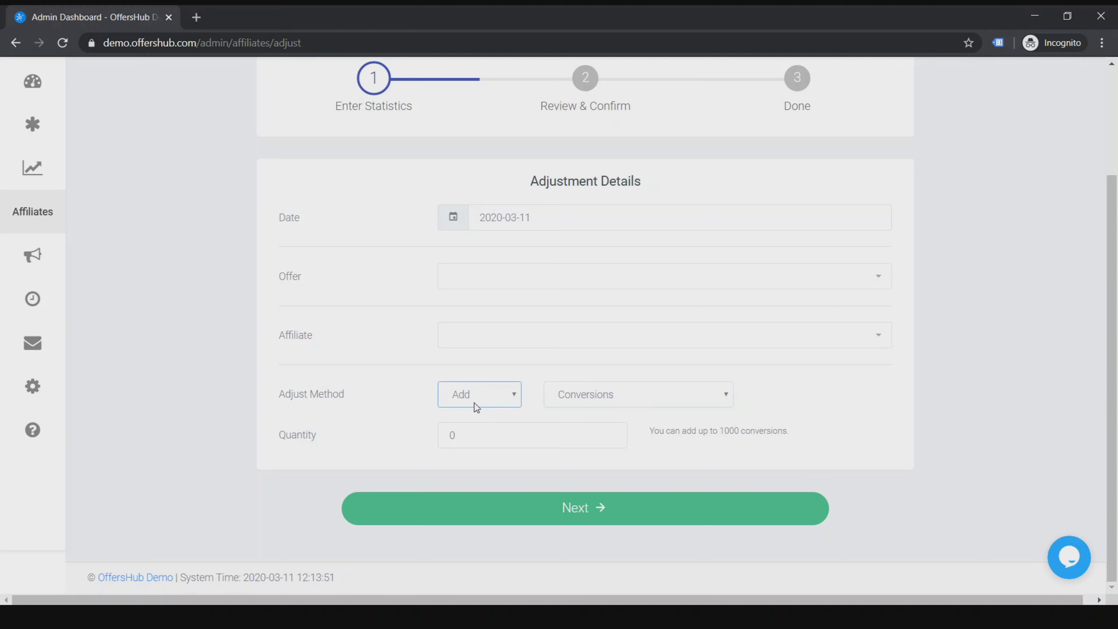
key(Down)
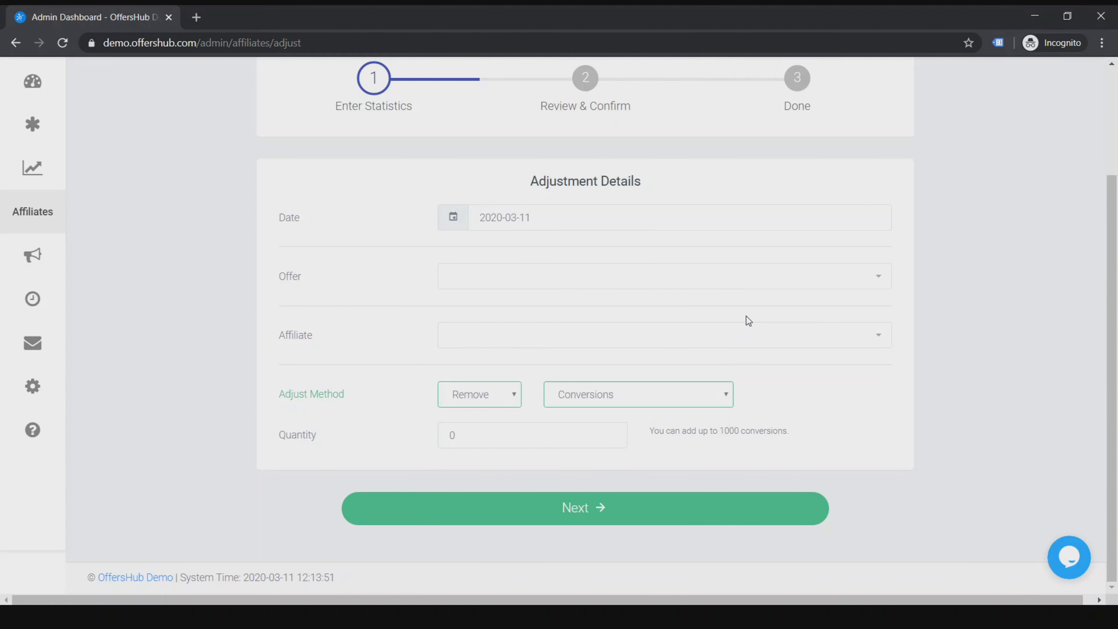
scroll(778, 315, up, 2)
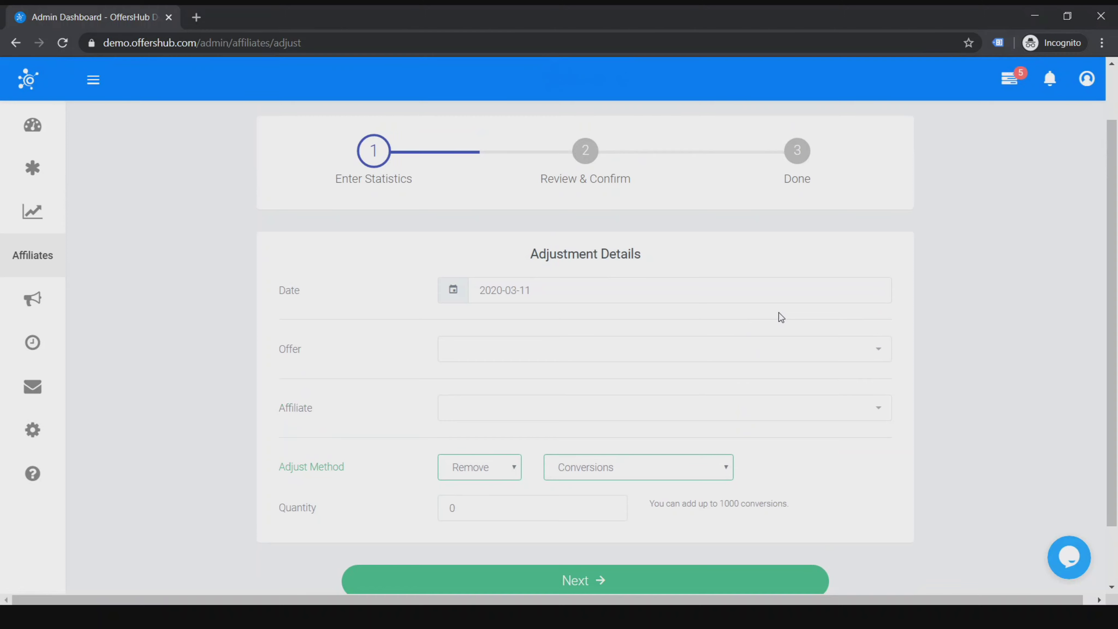
scroll(782, 330, down, 2)
click(496, 430)
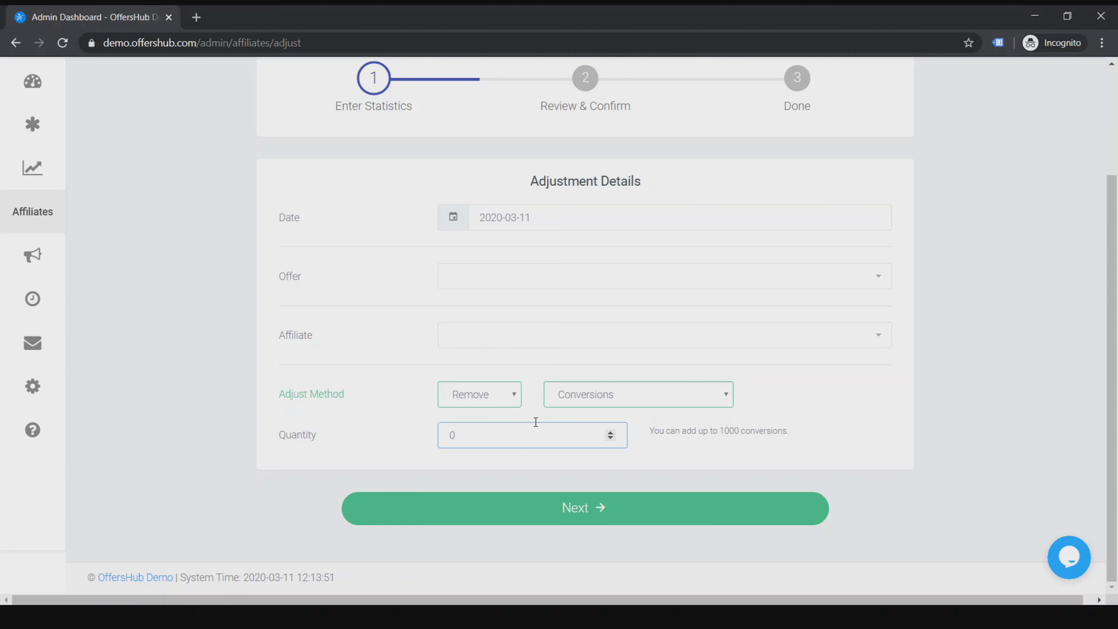
scroll(536, 422, up, 2)
scroll(496, 382, down, 2)
Step: Choose the Facebook Lite offer, Goal 2 (ID #2) and the affiliate Demo for the statistics adjustment
click(505, 277)
click(499, 367)
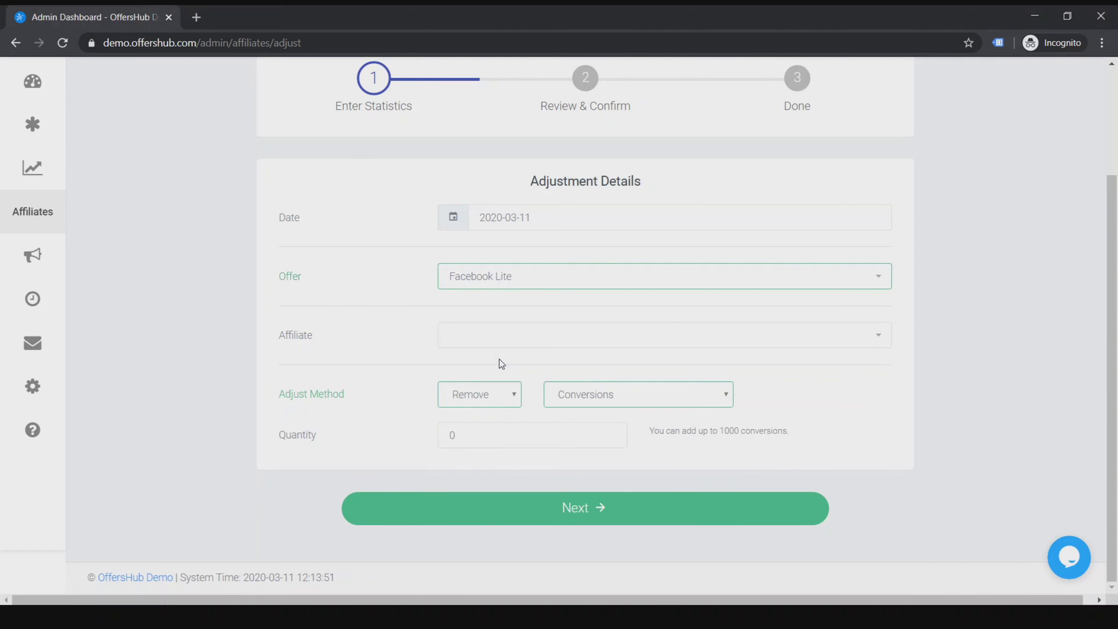
click(480, 327)
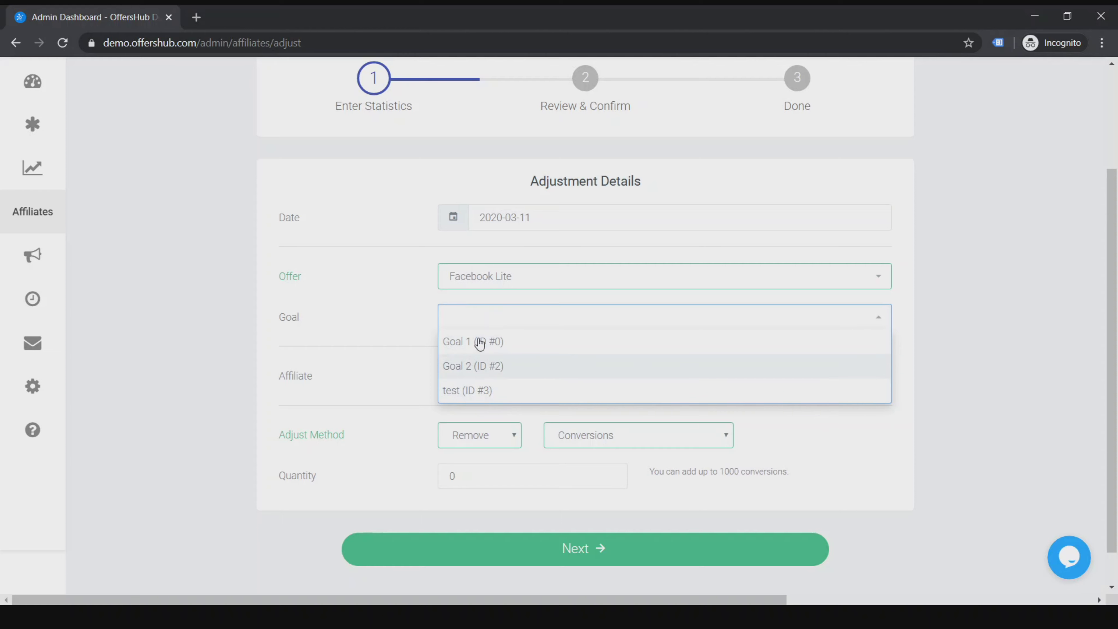
click(488, 370)
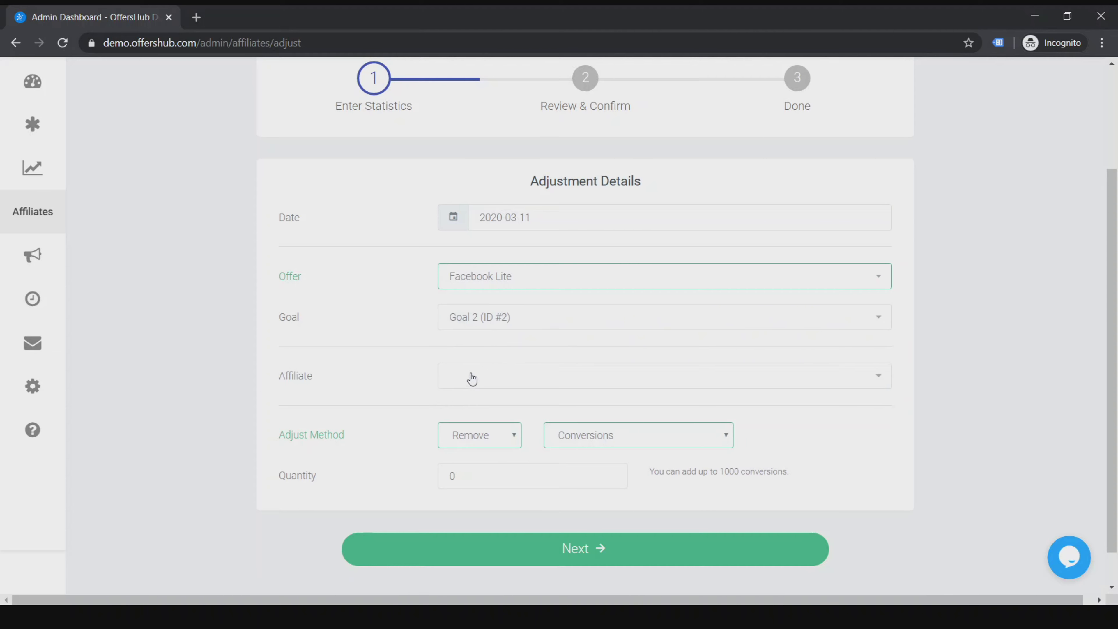
click(500, 384)
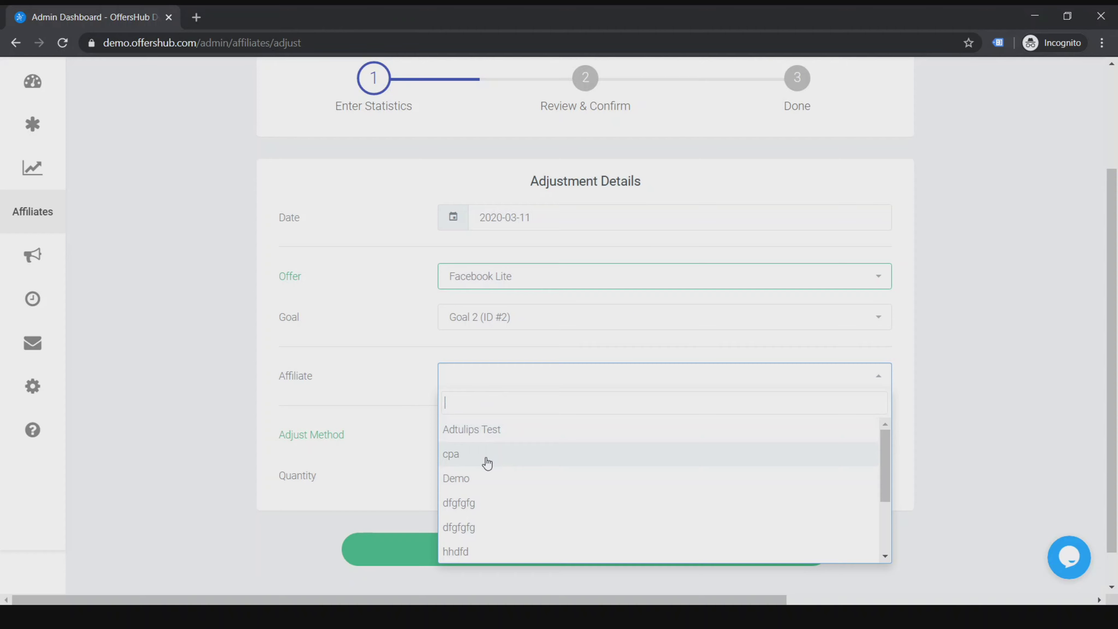
click(482, 479)
Step: Change the adjustment method to Add and set the quantity of conversions to 10
click(480, 437)
click(482, 456)
click(510, 472)
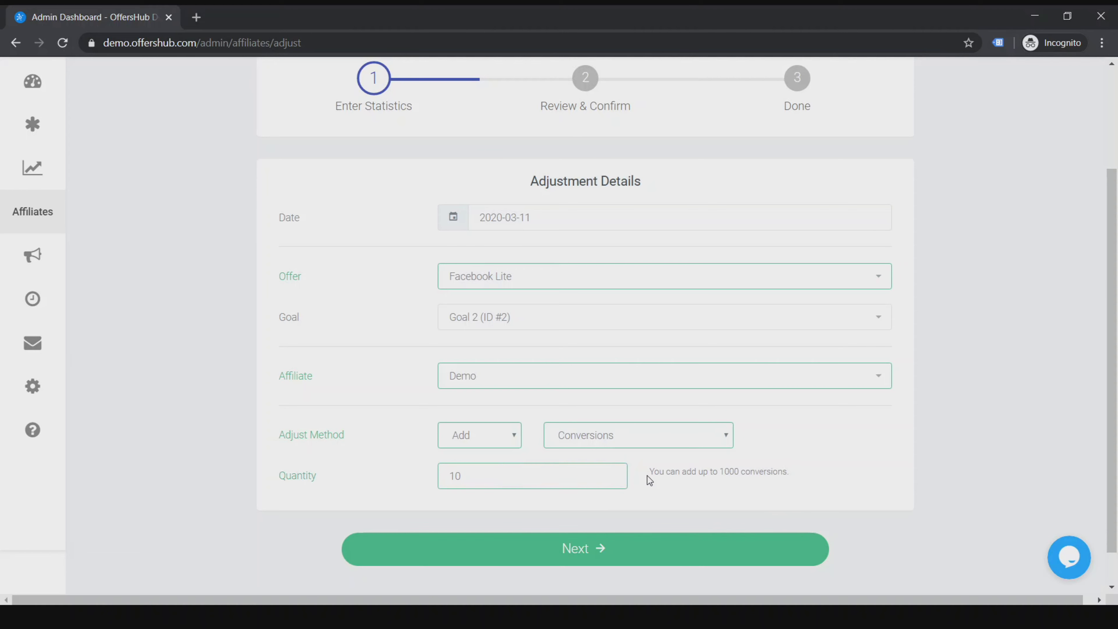
Step: Examine the conversion quantity limit, switch the adjusted metric to Clicks, and return it to Conversions
drag(651, 474, 801, 488)
click(800, 486)
click(666, 446)
click(632, 463)
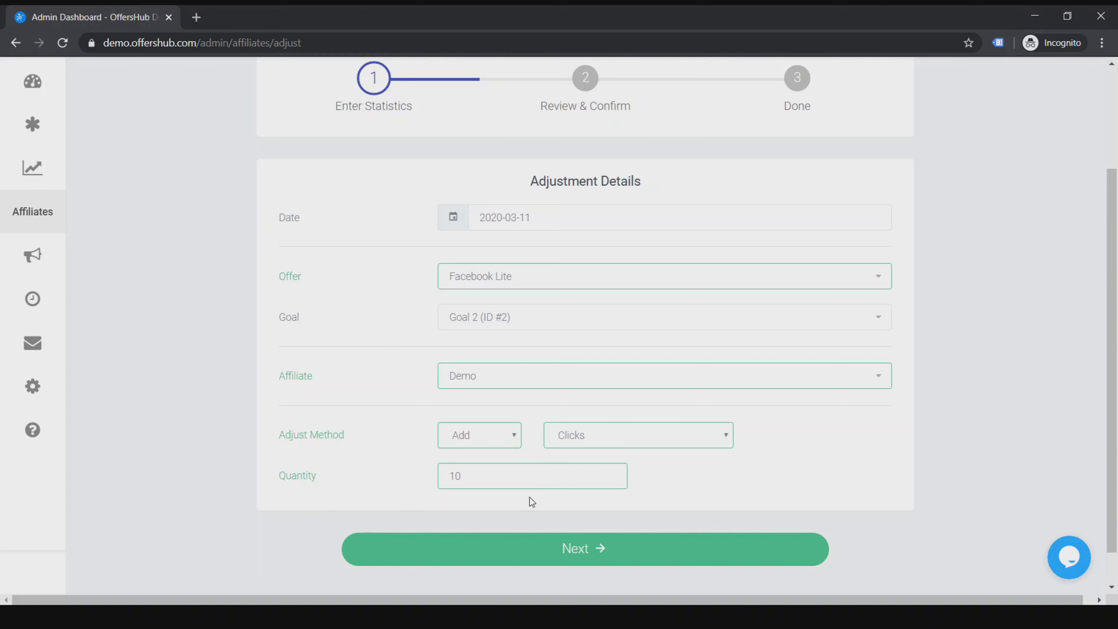
click(665, 447)
click(629, 479)
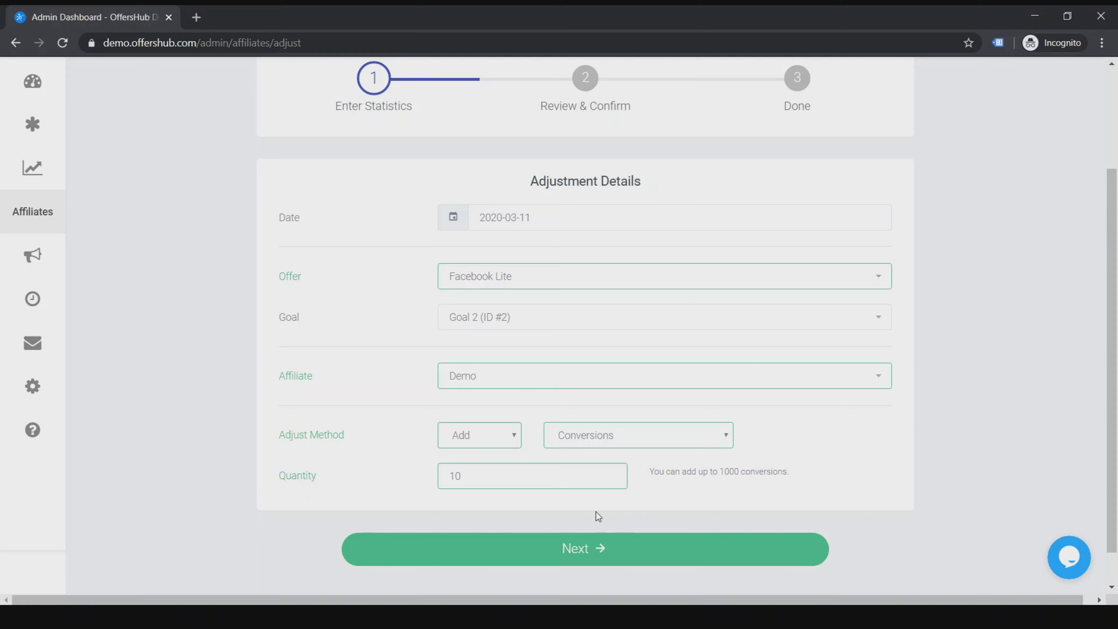
Step: Proceed to the review stage and examine the adjustment's offer, goal, affiliate, quantity, payout, revenue and date
click(553, 553)
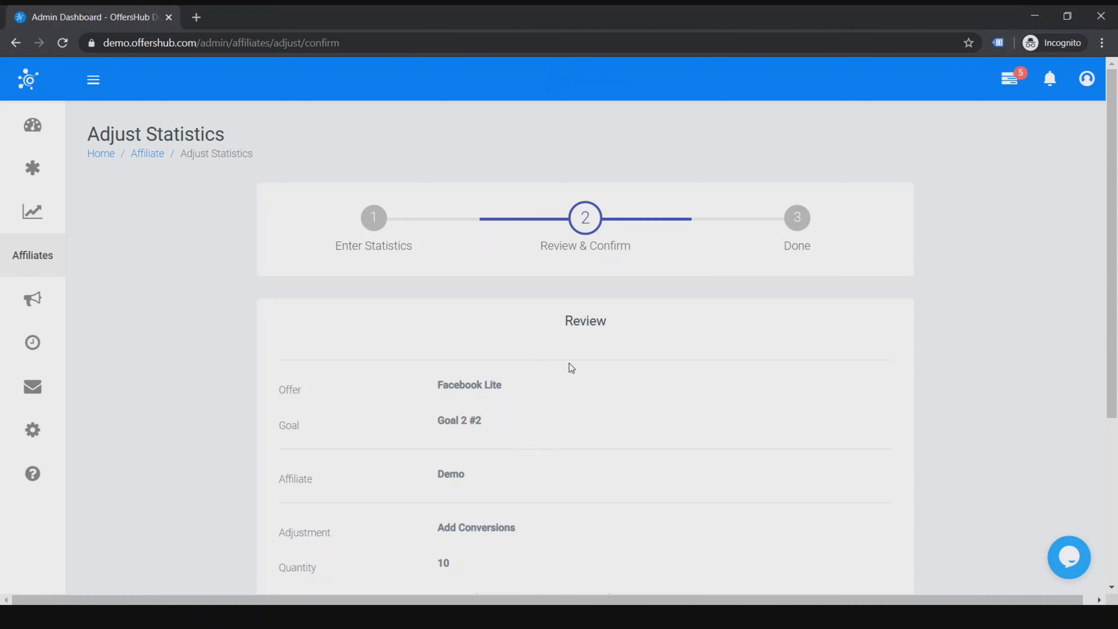
scroll(569, 363, down, 5)
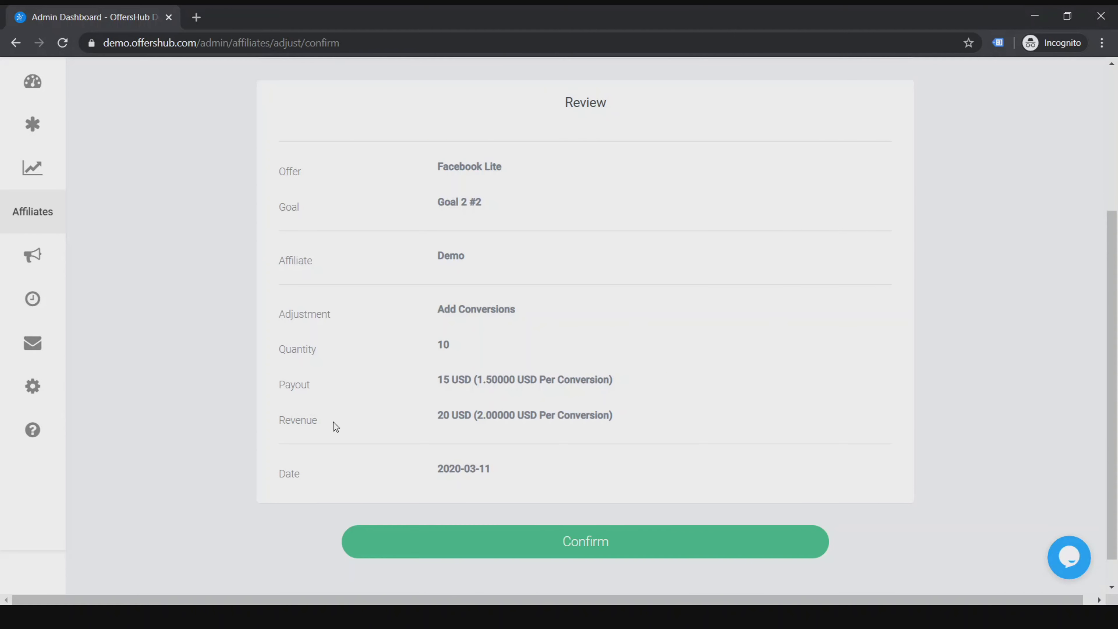
scroll(586, 249, up, 2)
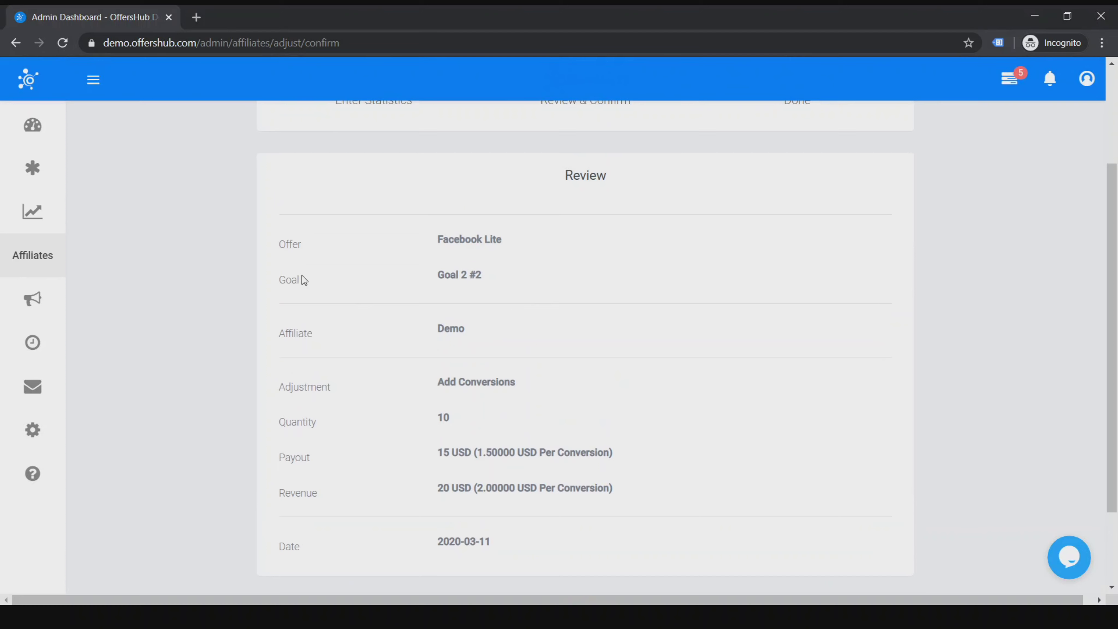
scroll(438, 403, down, 2)
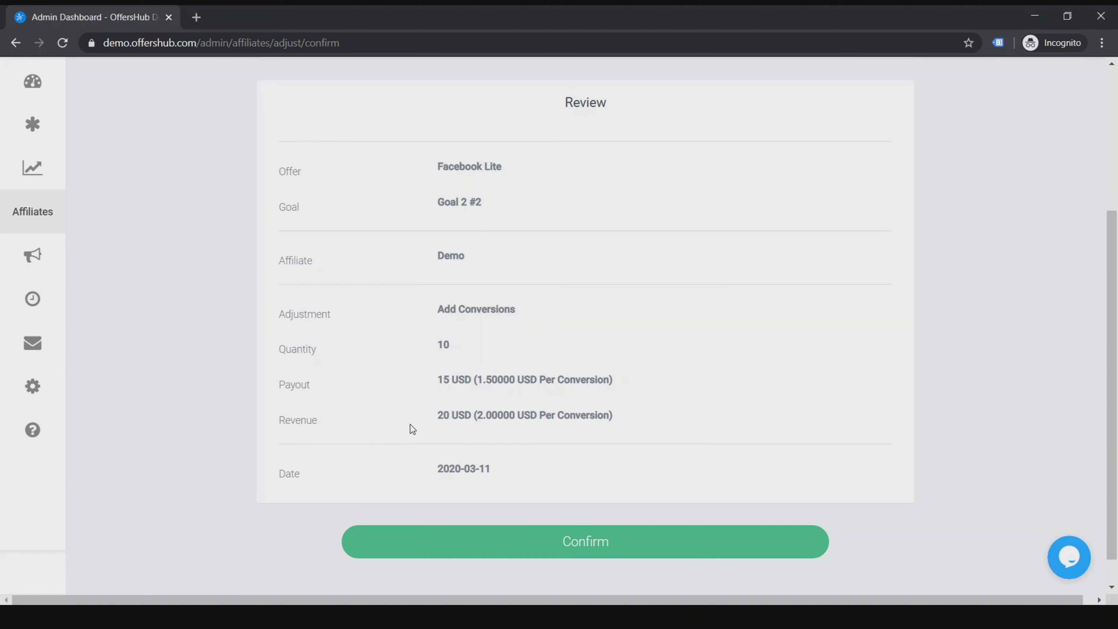
scroll(493, 467, up, 4)
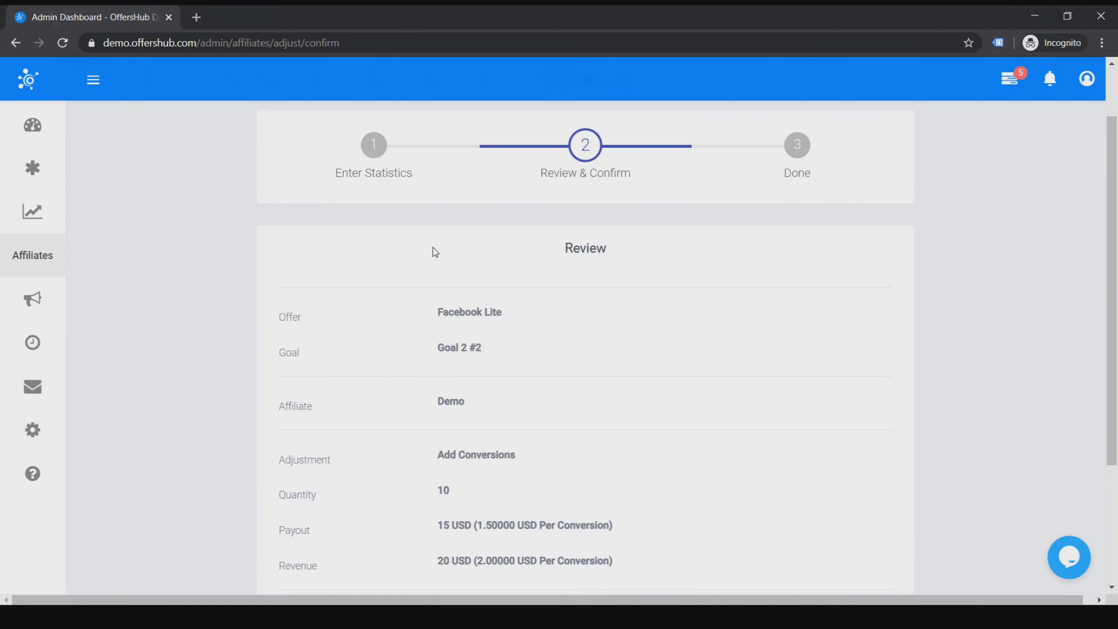
scroll(413, 237, down, 1)
scroll(394, 160, up, 1)
Step: Return to the adjustment entry form without confirming and set the date to 2020-03-01
click(16, 43)
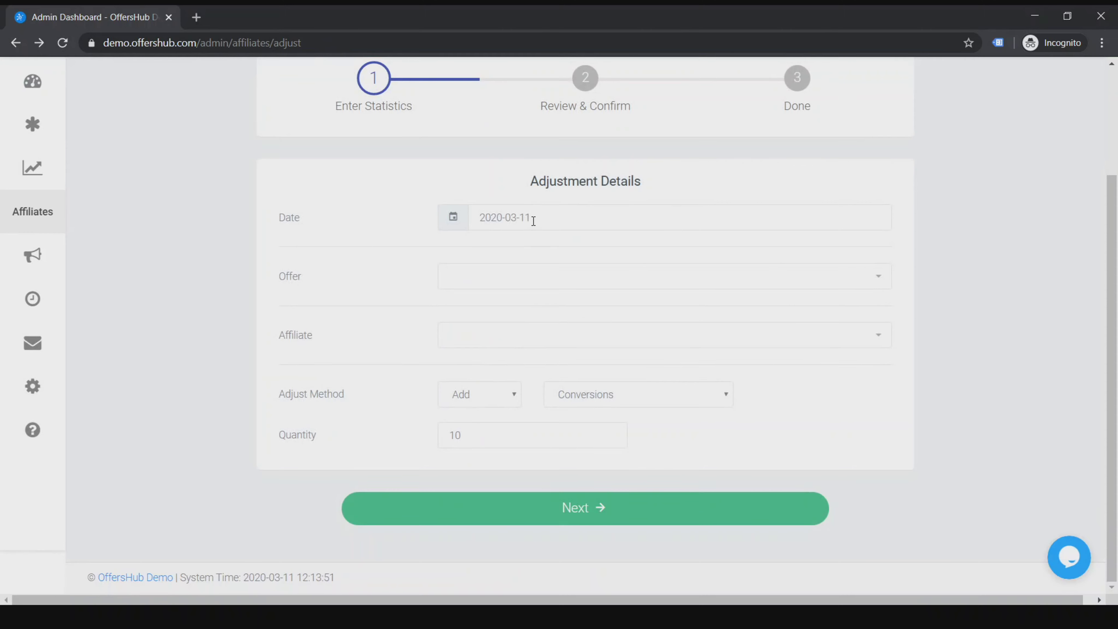
click(533, 219)
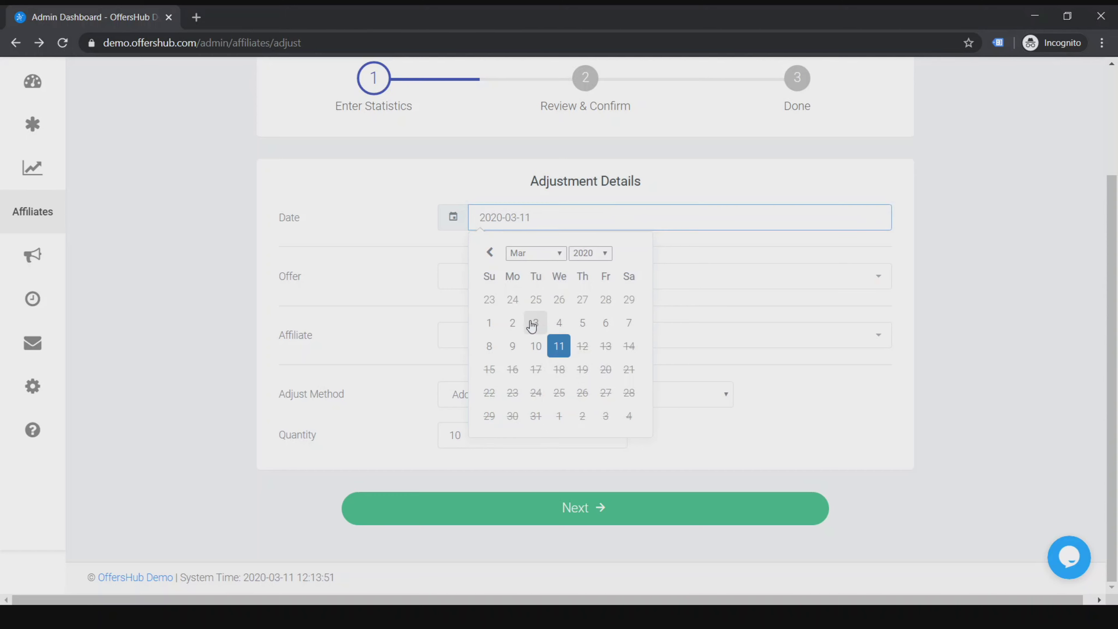
click(489, 323)
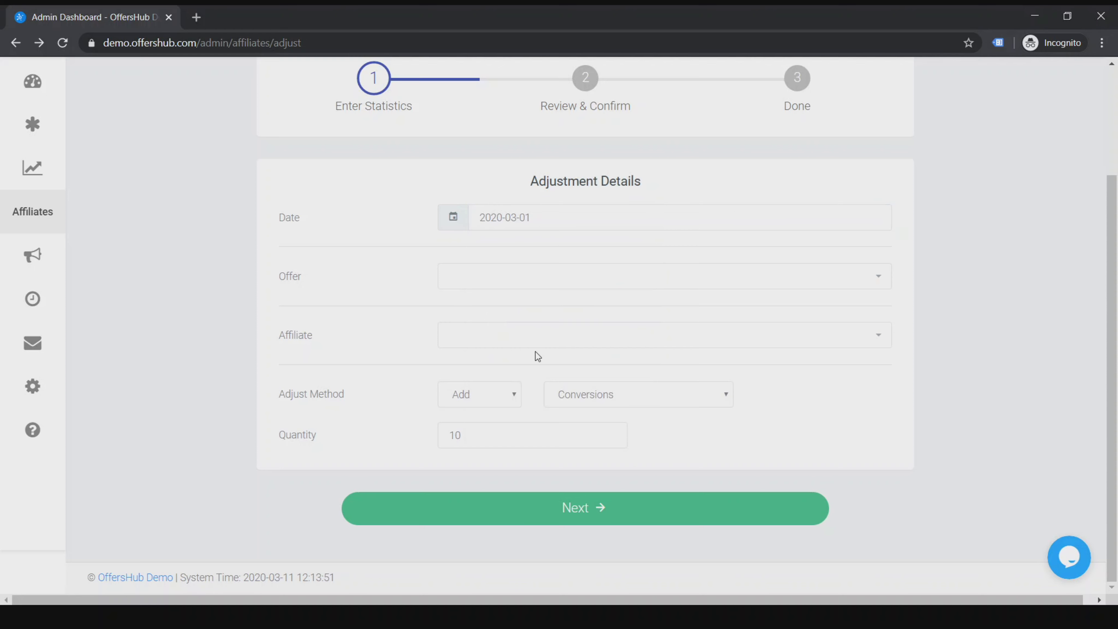
Step: Reselect the Facebook Lite offer with Goal 2 (ID #2) and the affiliate Demo in the adjustment details
click(502, 273)
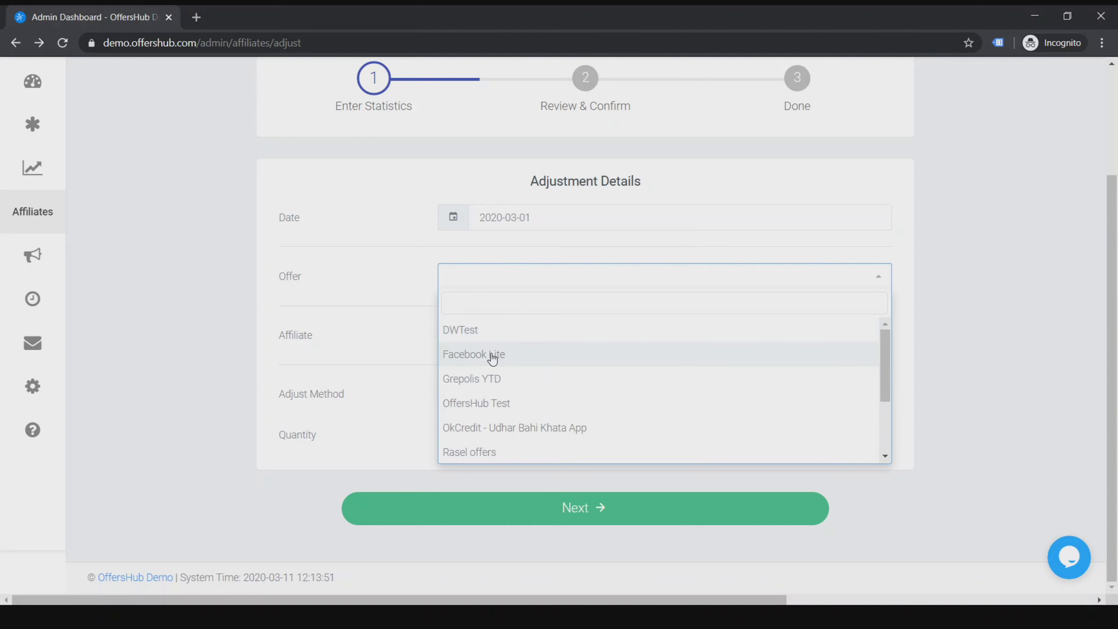
click(491, 356)
click(492, 326)
click(490, 384)
click(488, 385)
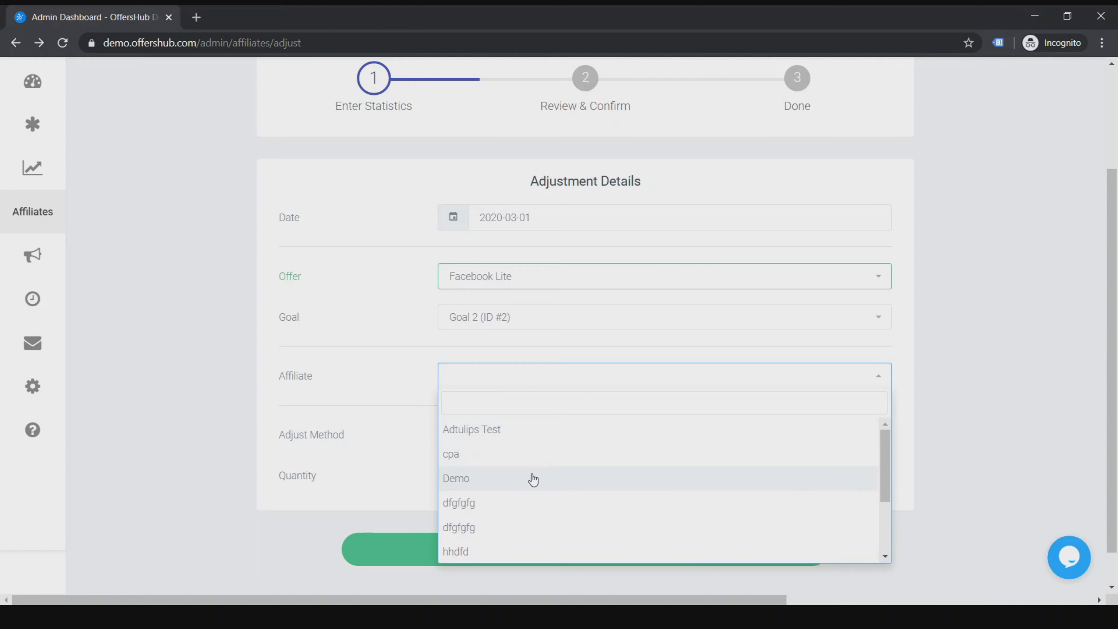
click(507, 477)
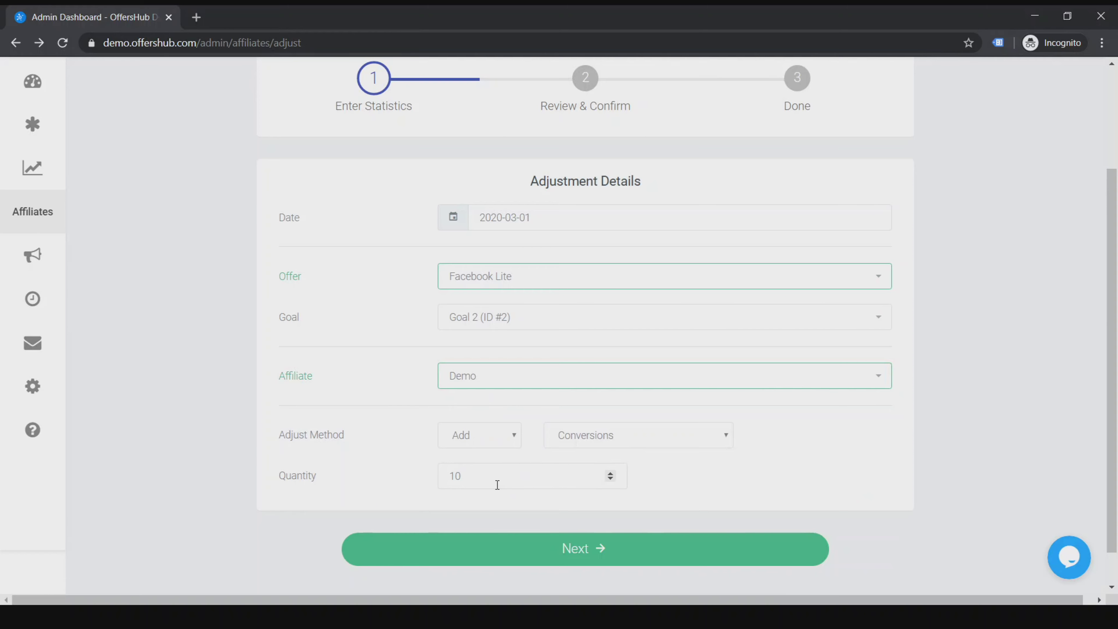
Step: Submit the adjustment details for review and confirm the addition of 10 conversions dated 2020-03-01
click(587, 546)
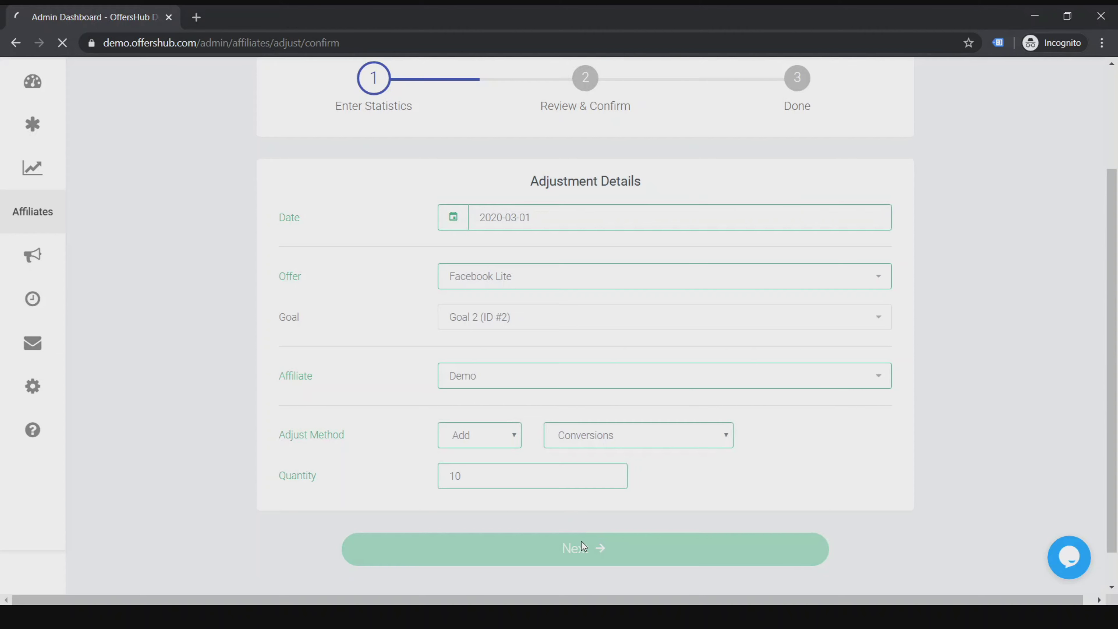
scroll(546, 327, down, 5)
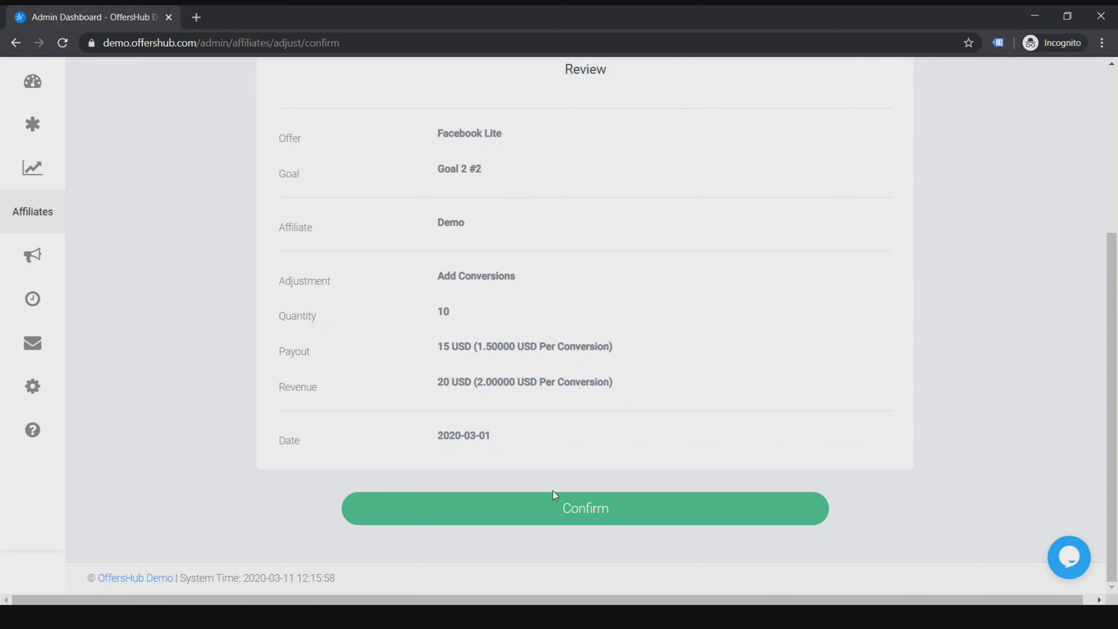
click(560, 511)
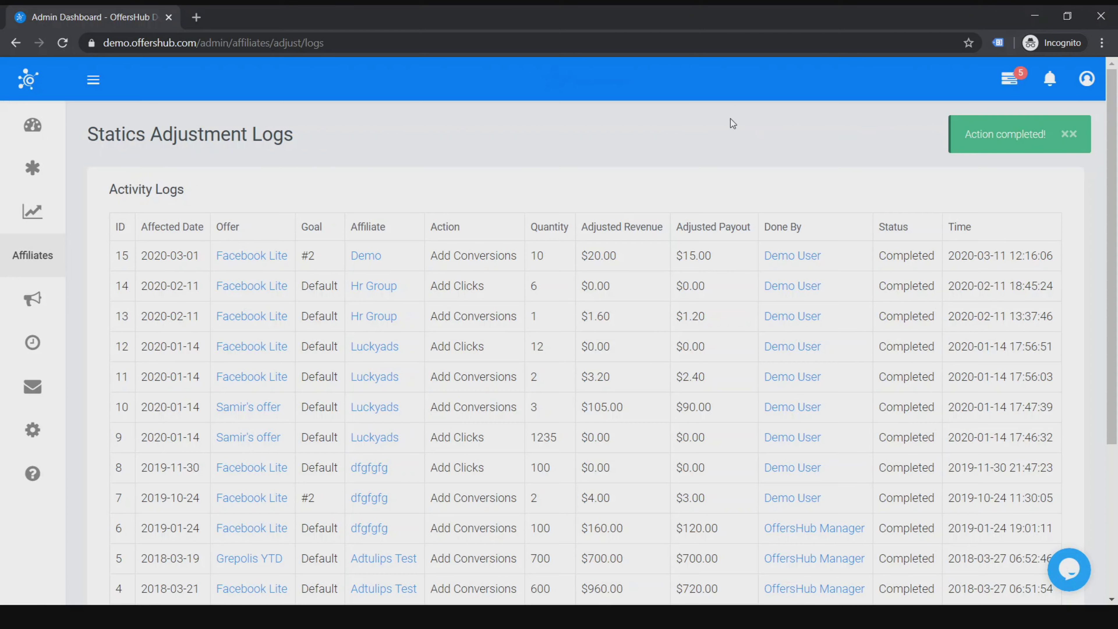
Step: Open the affiliates' Postback Pixels page and look over the callback list
mouse_move(46, 259)
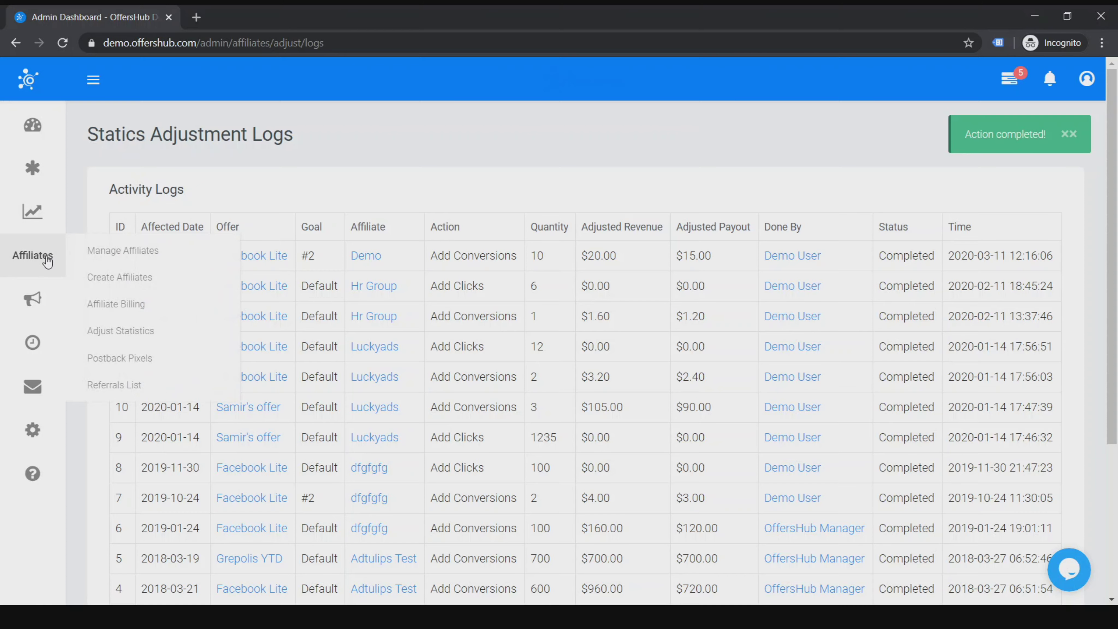
click(149, 367)
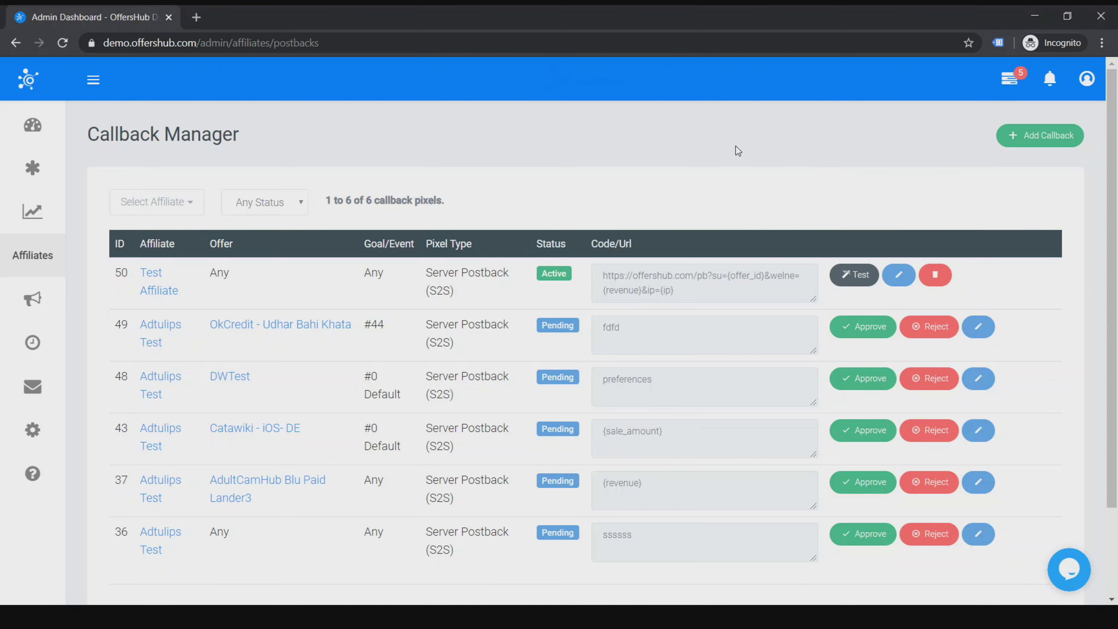
Step: View the Global Postback URL from the dashboard, close it, and return to the Callback Manager
click(30, 132)
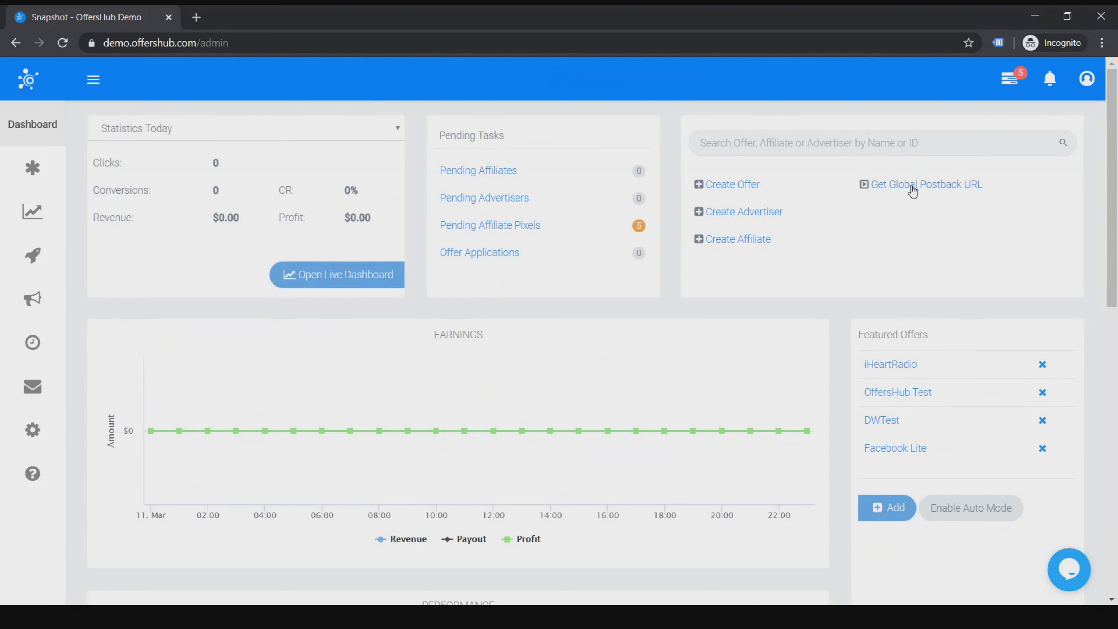
click(912, 185)
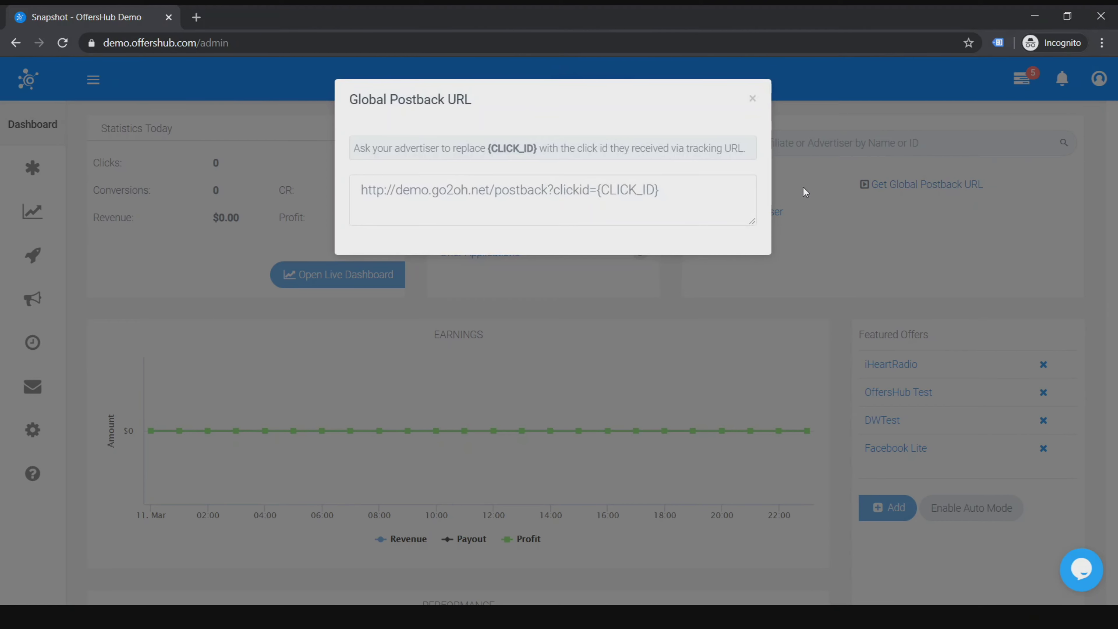
drag(361, 190, 703, 203)
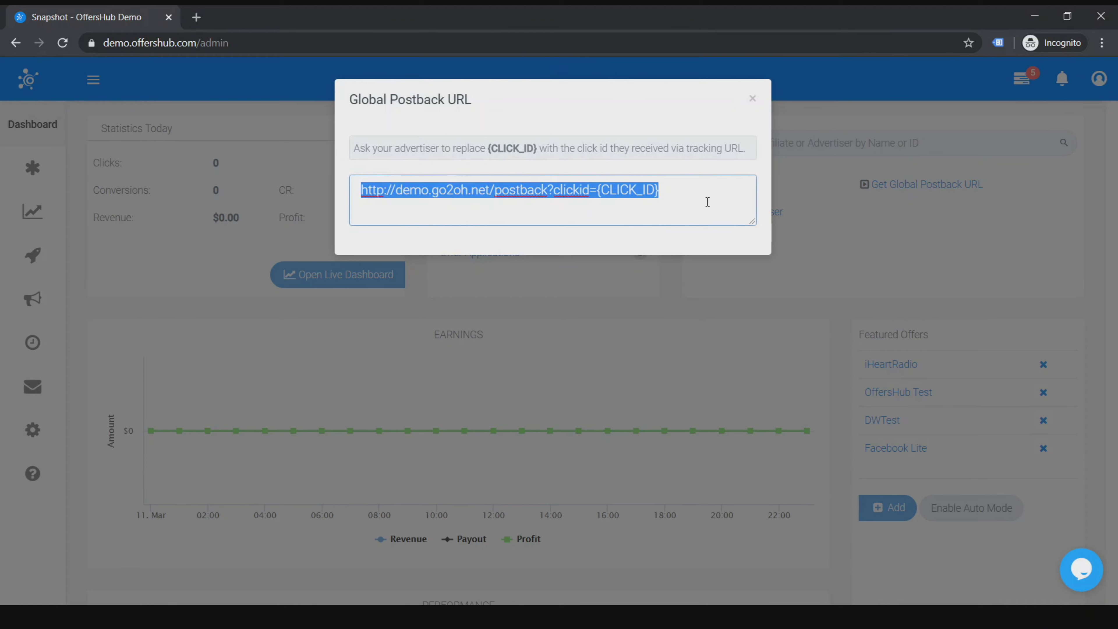
click(710, 190)
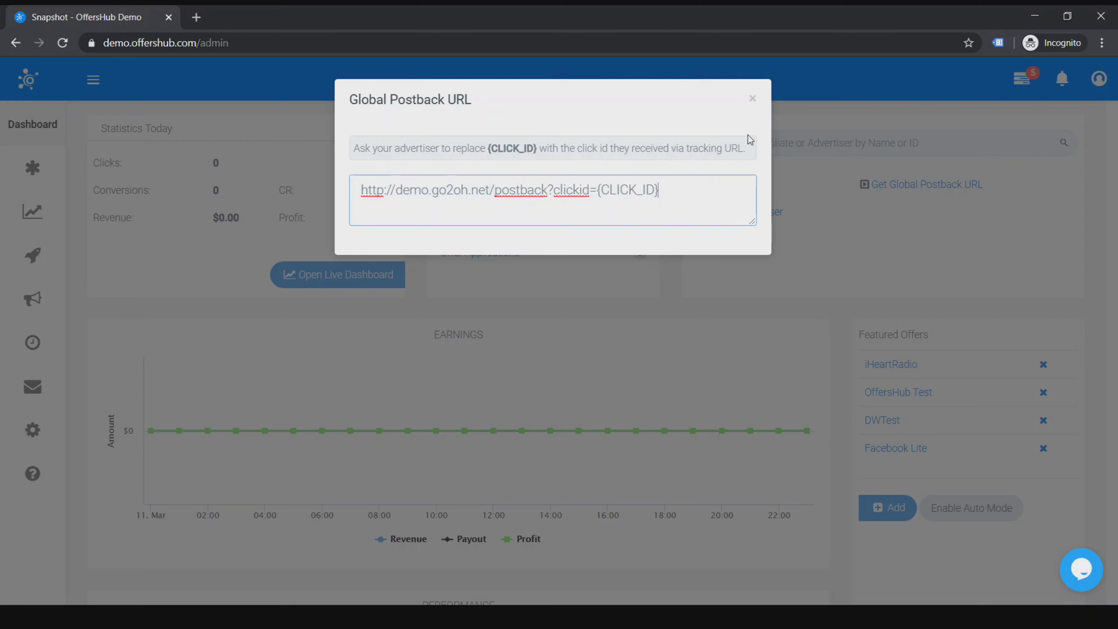
click(754, 105)
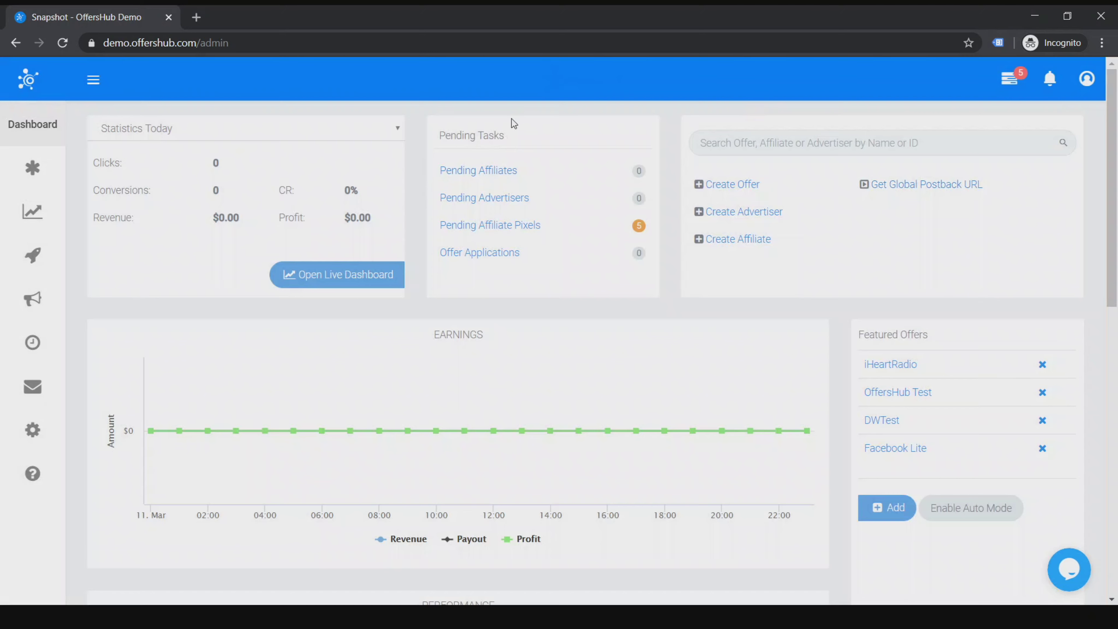
click(17, 42)
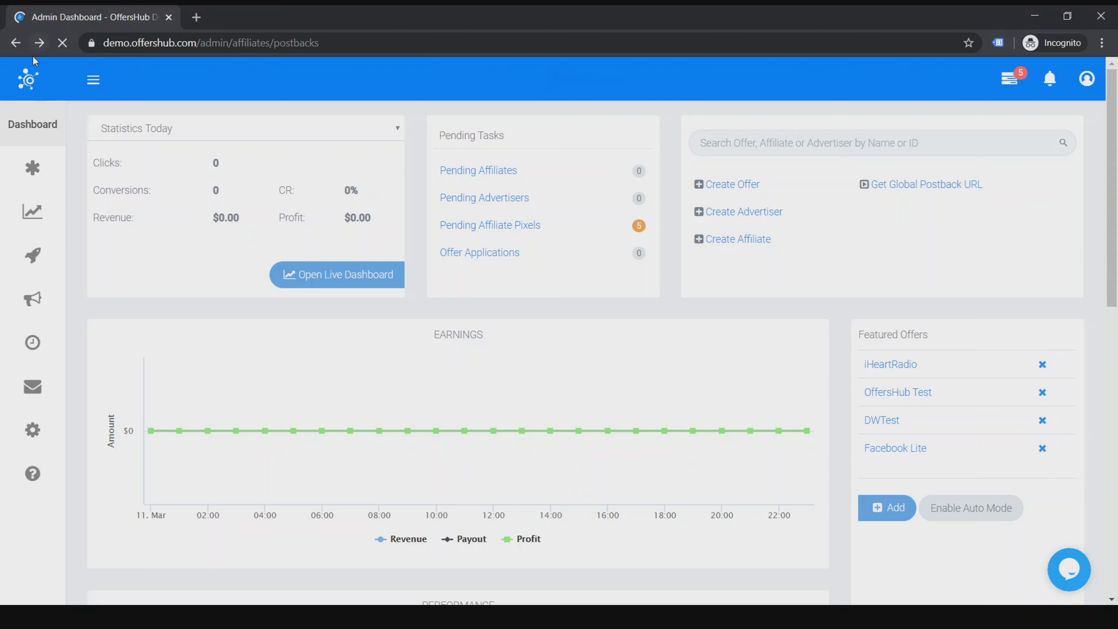
mouse_move(48, 264)
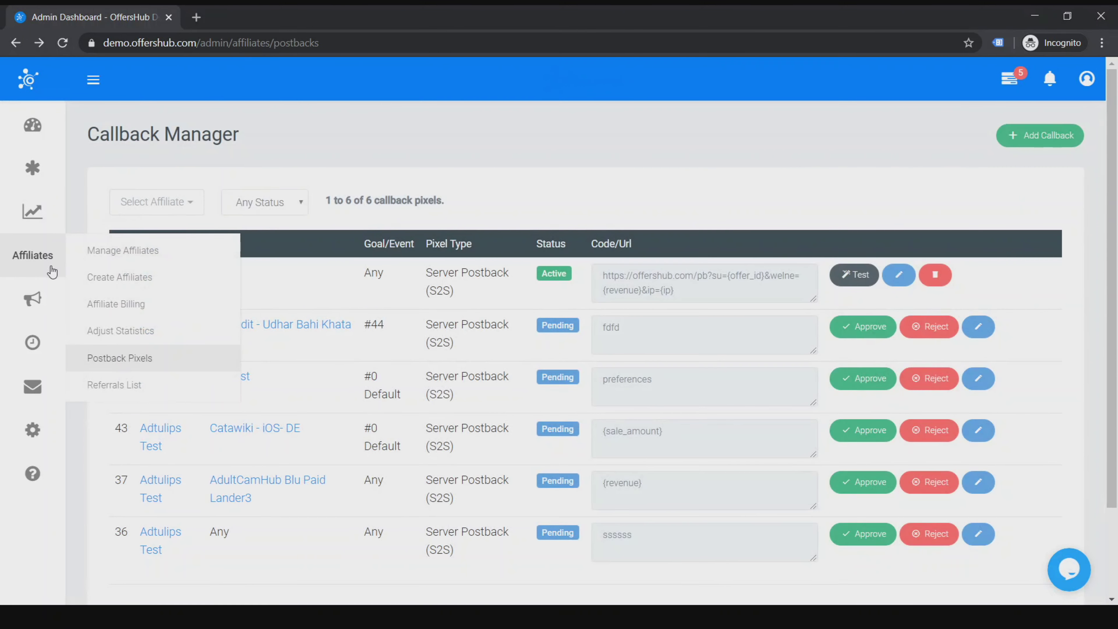
Step: Start a new callback on the Postback Pixels page for affiliate Demo, offer Facebook Lite and event Goal 2 (ID #2)
click(129, 364)
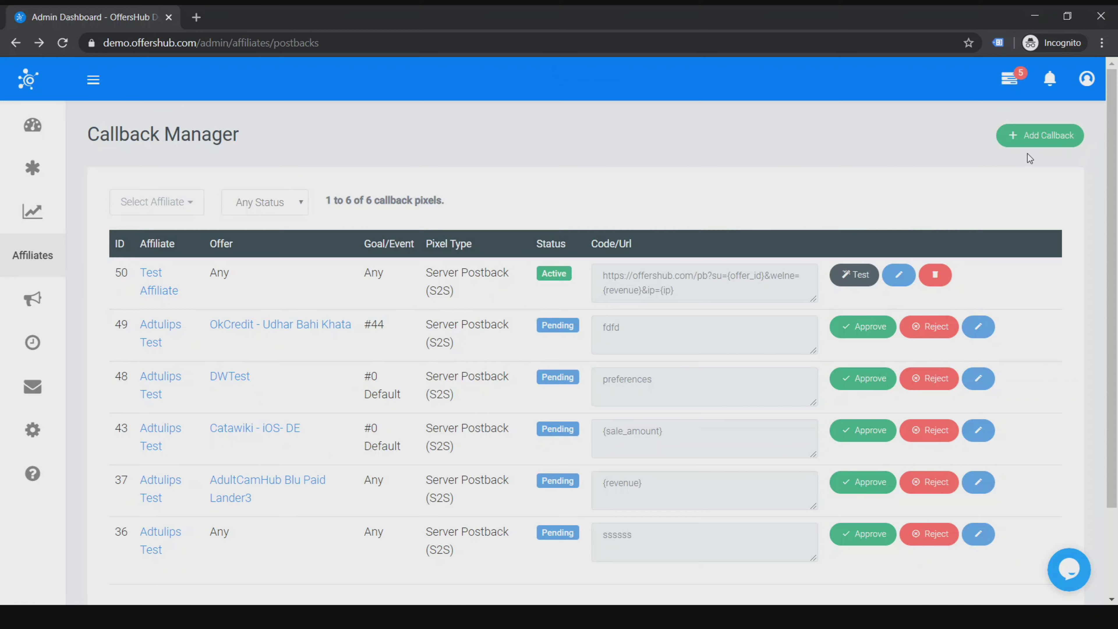
mouse_move(33, 260)
click(1050, 136)
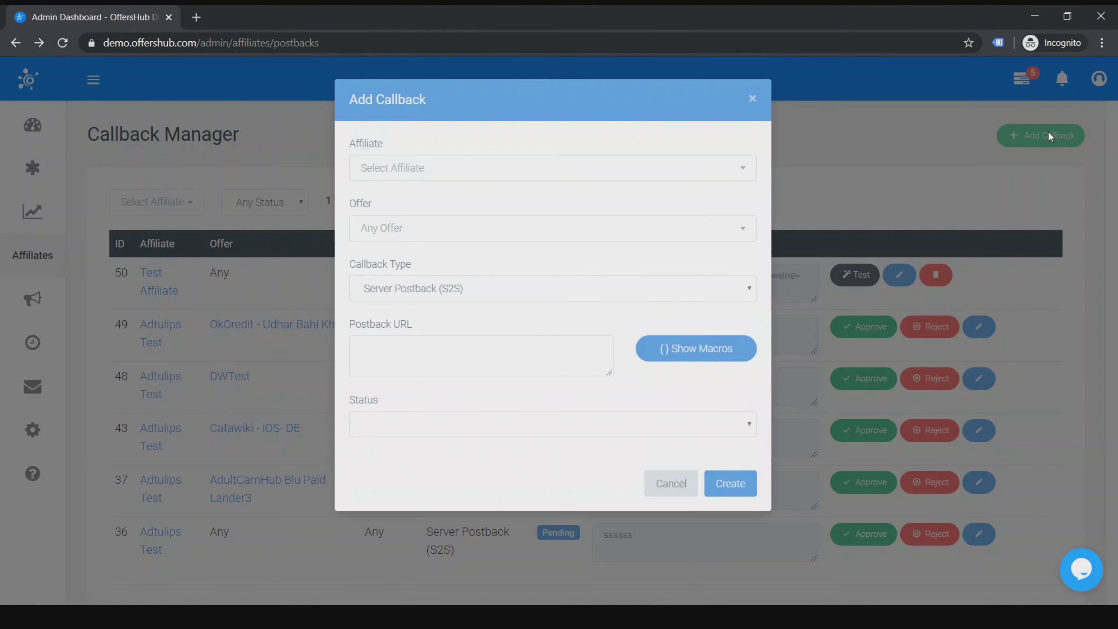
click(487, 176)
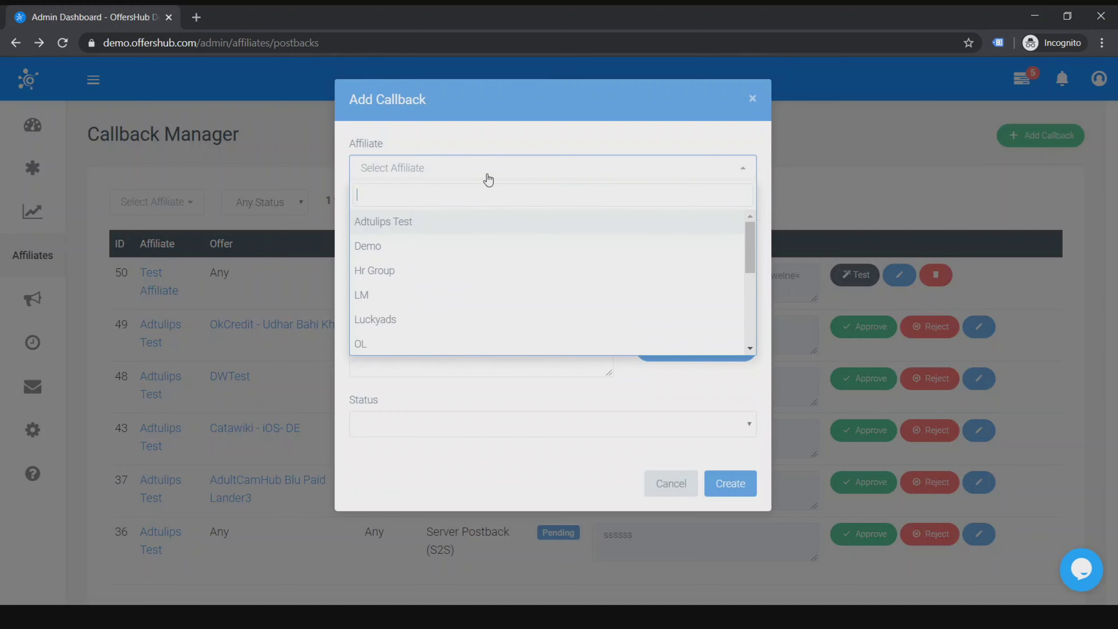
click(392, 254)
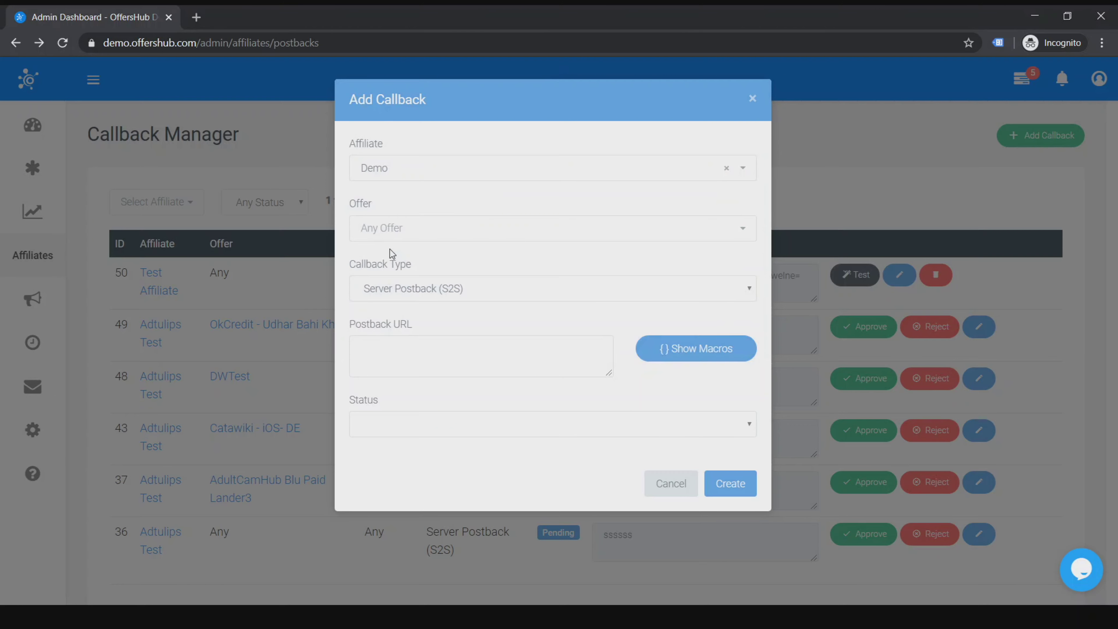
click(401, 233)
click(394, 306)
click(447, 292)
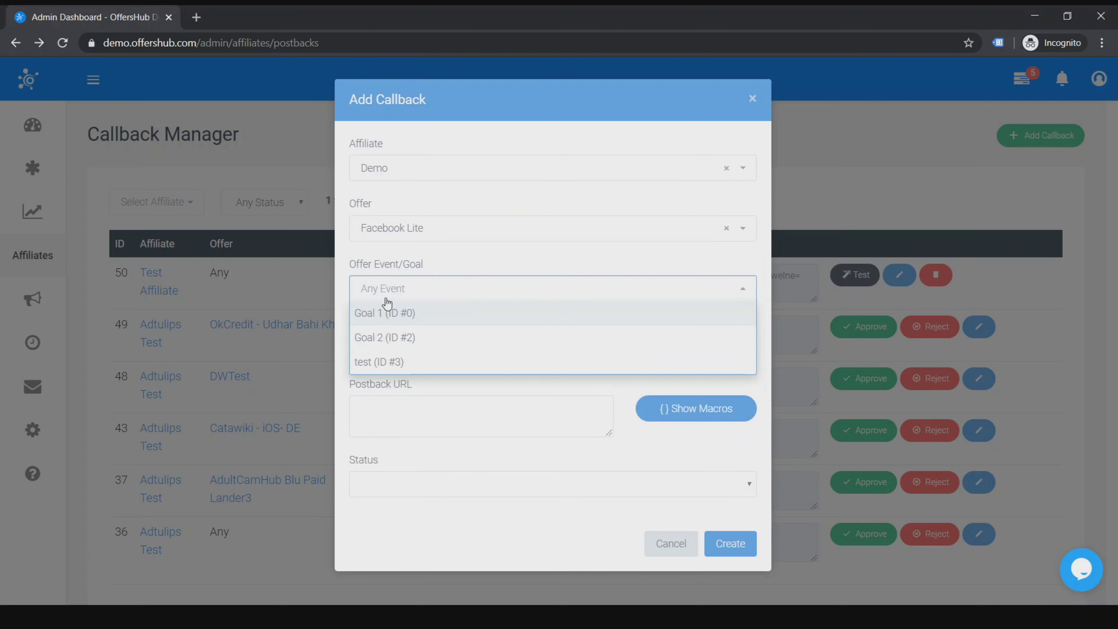
click(406, 338)
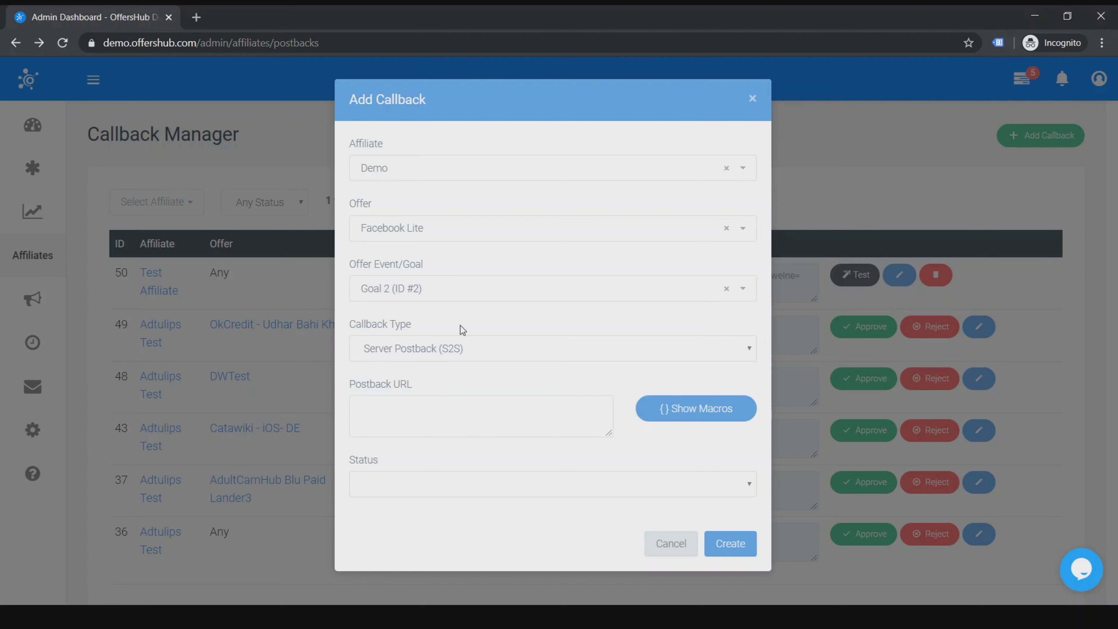
Step: Switch the new callback's type to iFrame/Image Pixel and back to Server Postback (S2S)
click(469, 353)
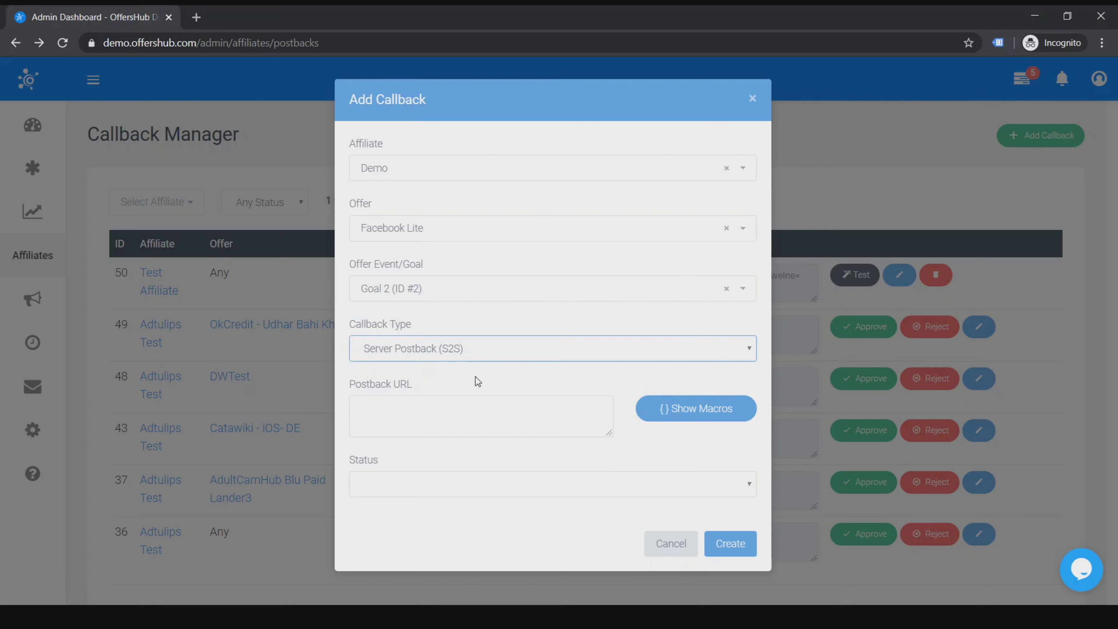
click(450, 378)
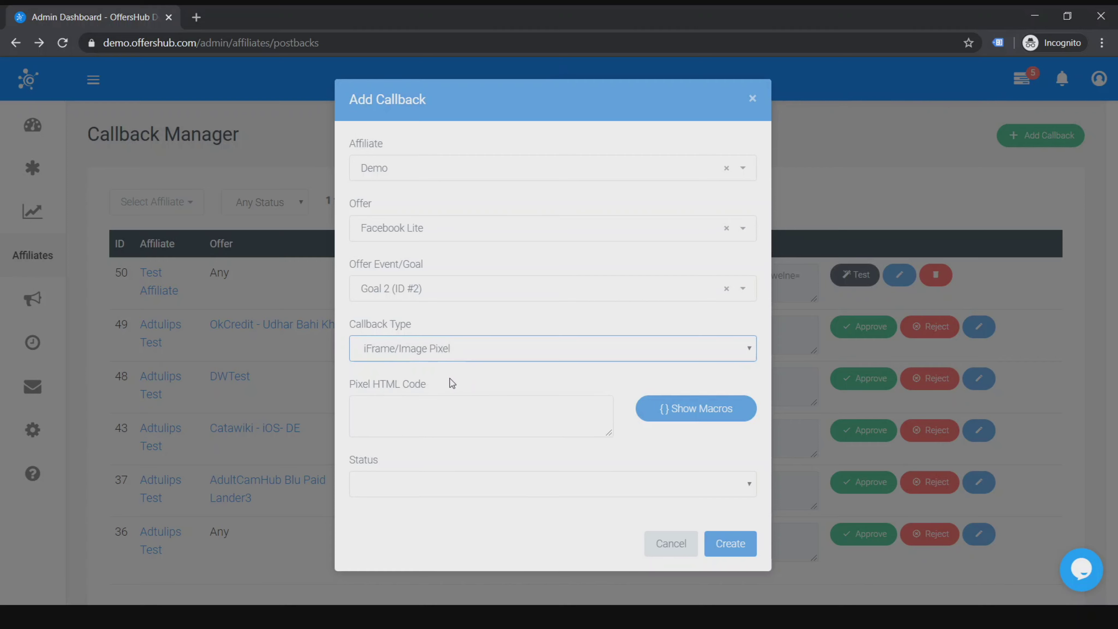
click(458, 374)
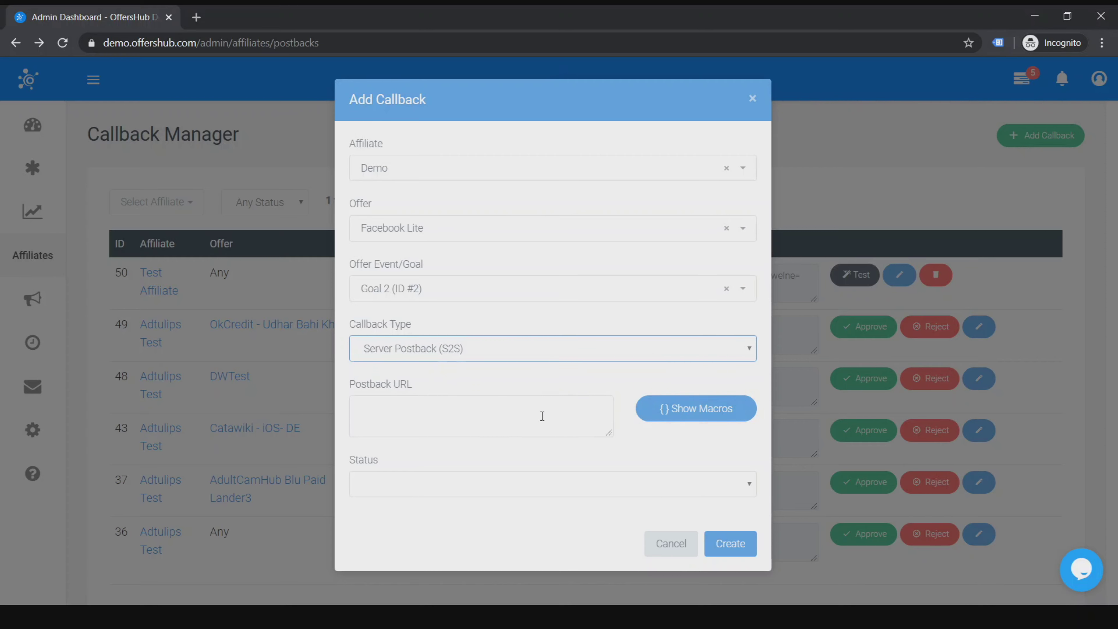
Step: Look through the full list of Landing URL Macros available for the postback URL and close it
click(519, 404)
click(673, 407)
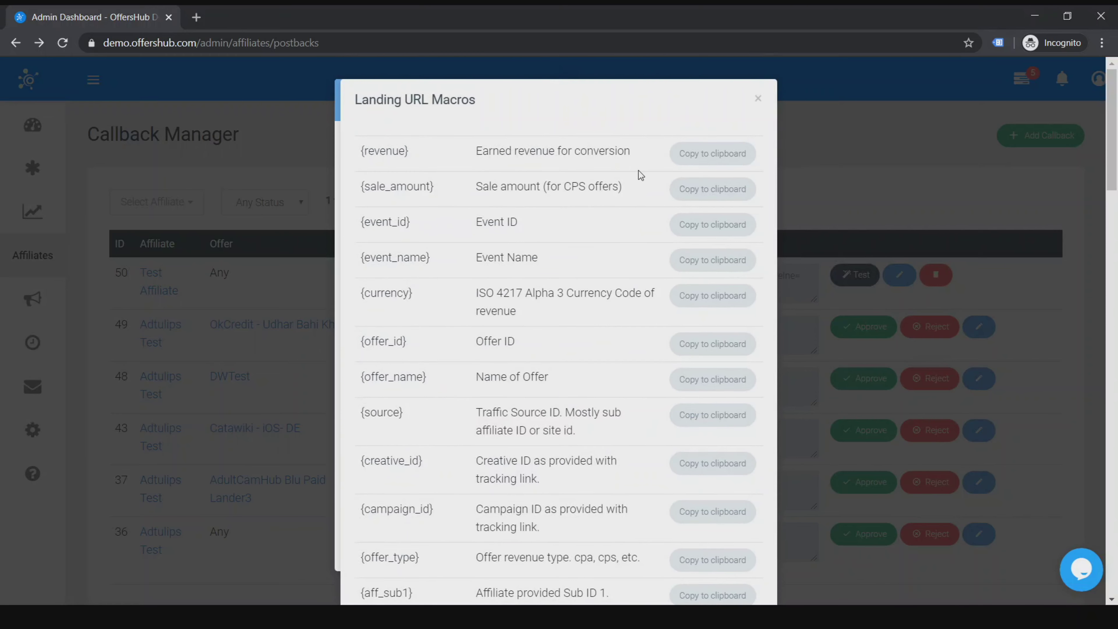
scroll(640, 175, down, 11)
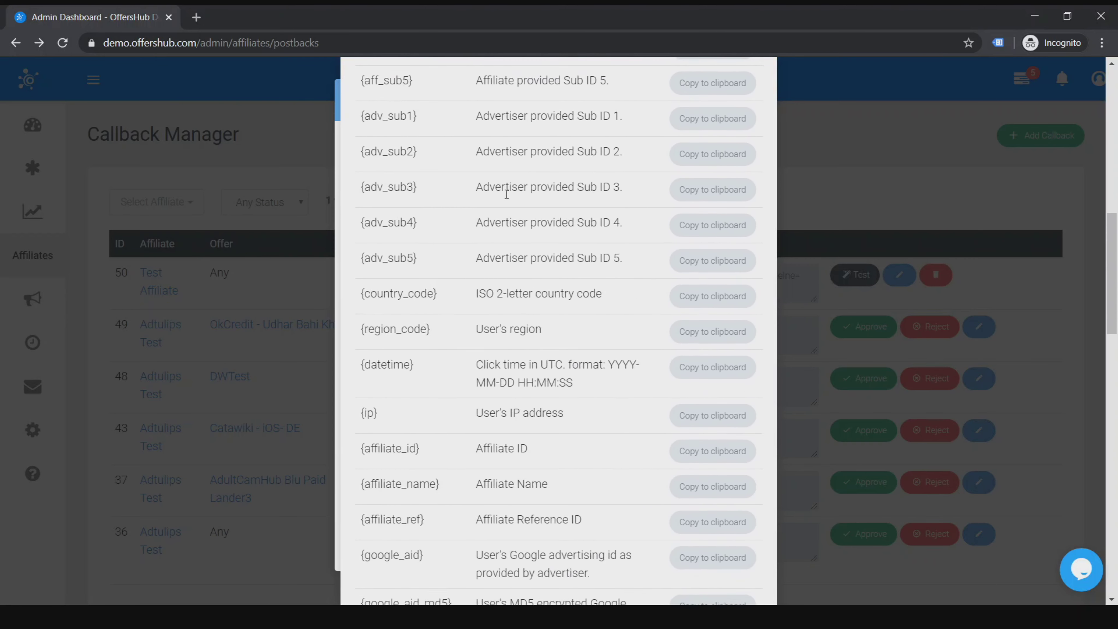
scroll(506, 194, down, 20)
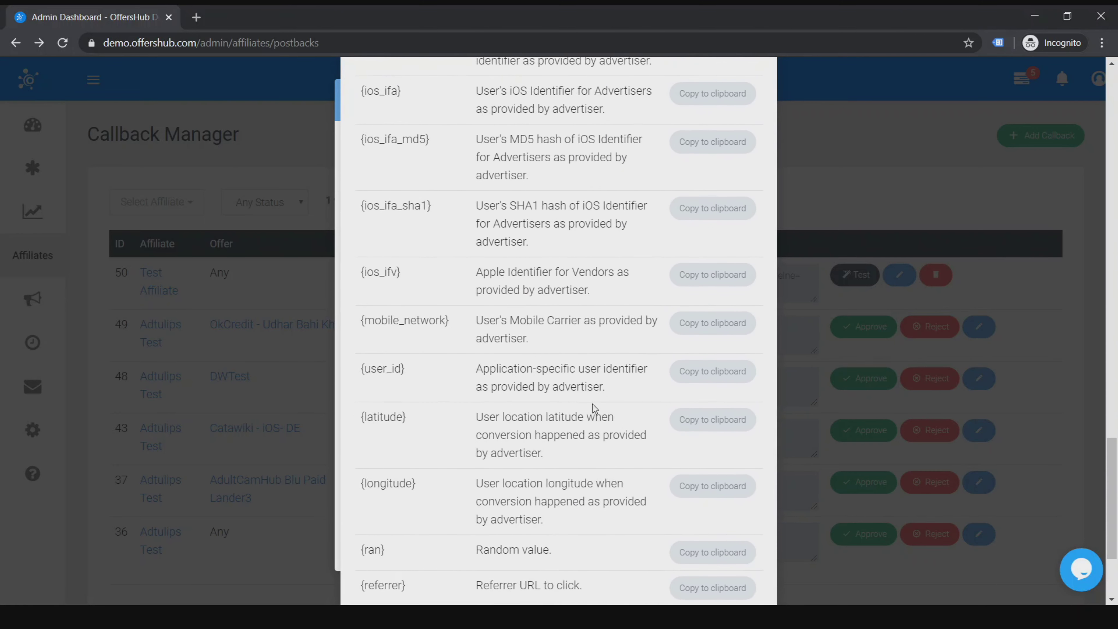
scroll(572, 383, down, 3)
scroll(554, 384, up, 20)
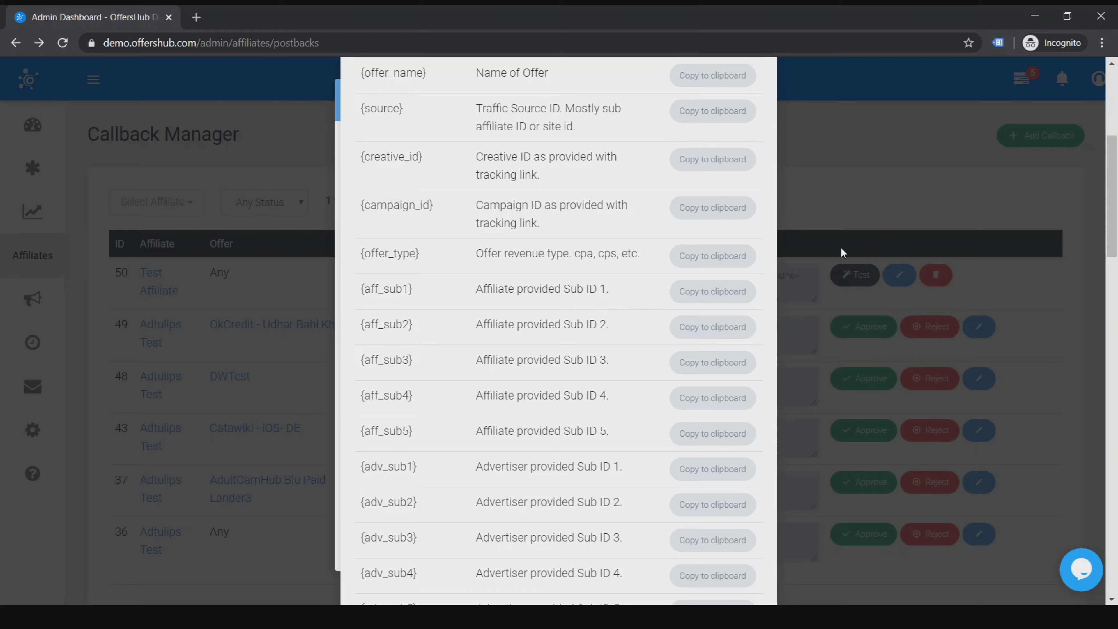
scroll(627, 174, up, 6)
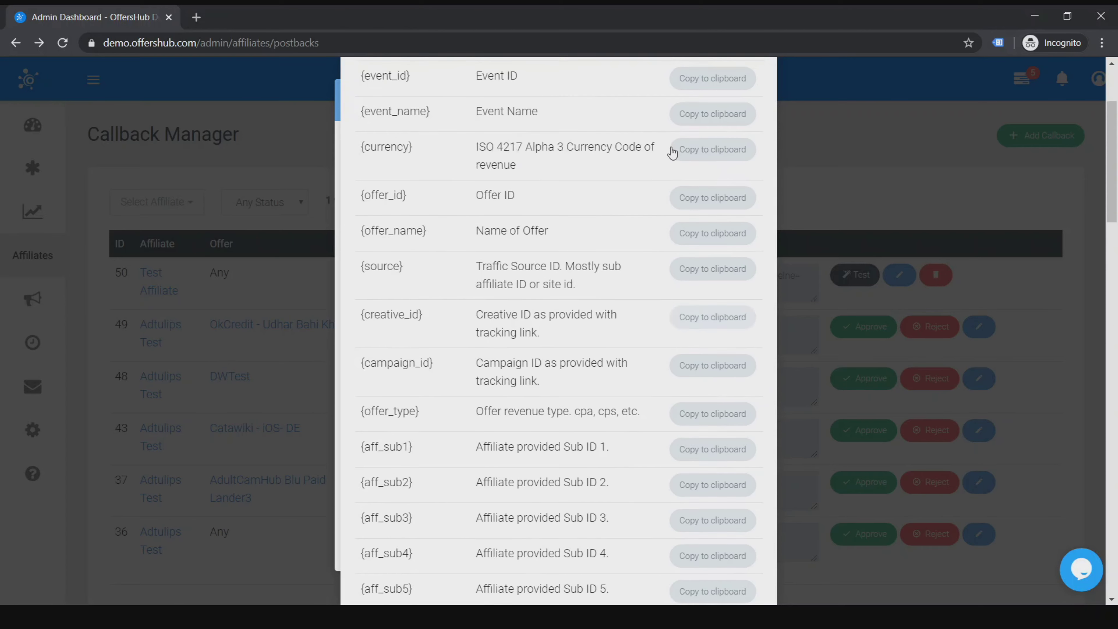
key(Escape)
Step: Set the callback type to iFrame/Image Pixel and view the macros available for its pixel HTML code
click(484, 354)
click(439, 384)
click(379, 415)
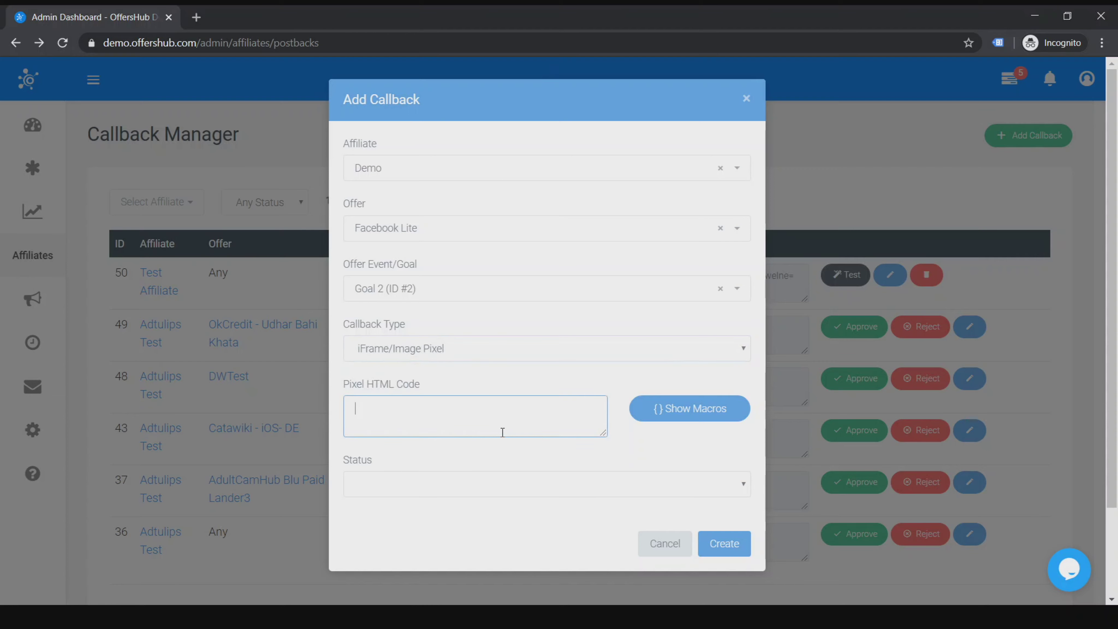
click(658, 421)
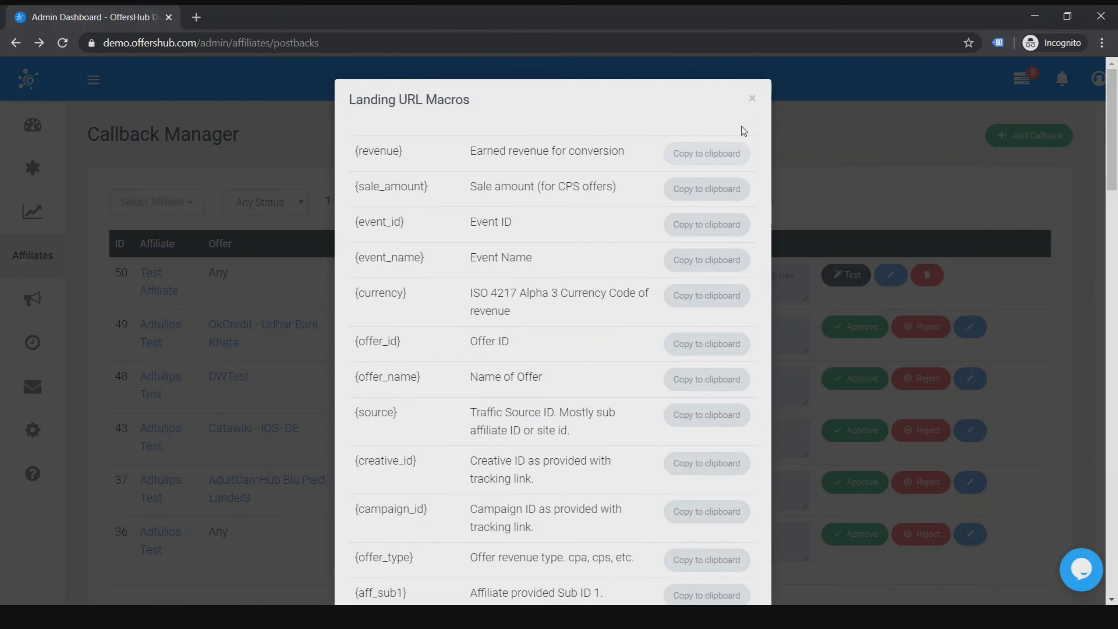
click(750, 100)
Step: Check the new callback's status choices, cancel its creation, and examine the postback URL of Test Affiliate's callback
click(419, 492)
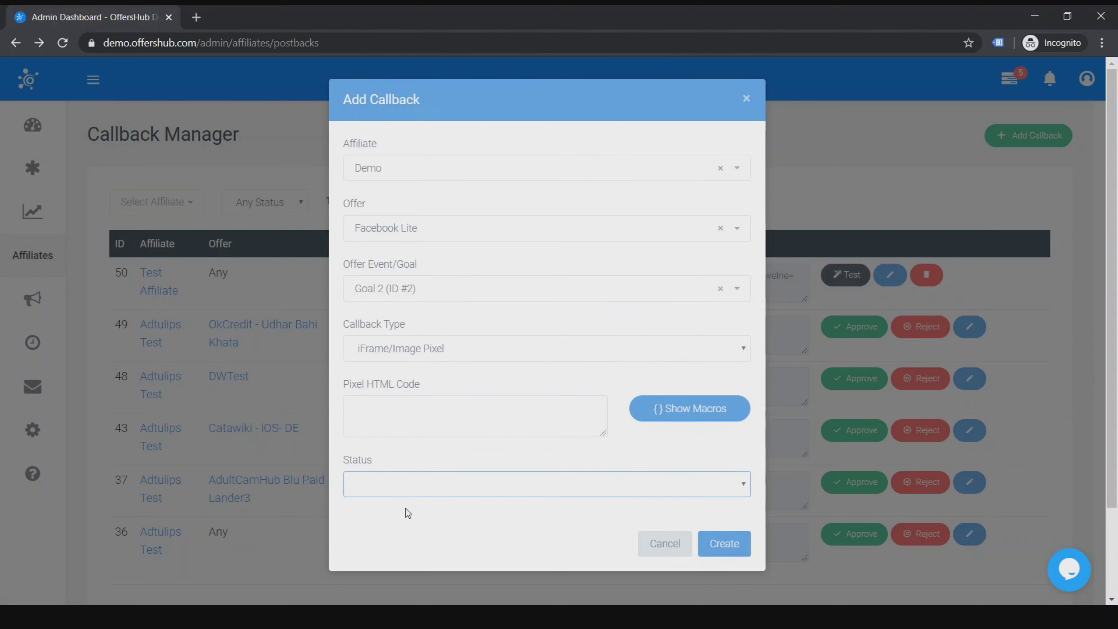
click(382, 510)
click(664, 545)
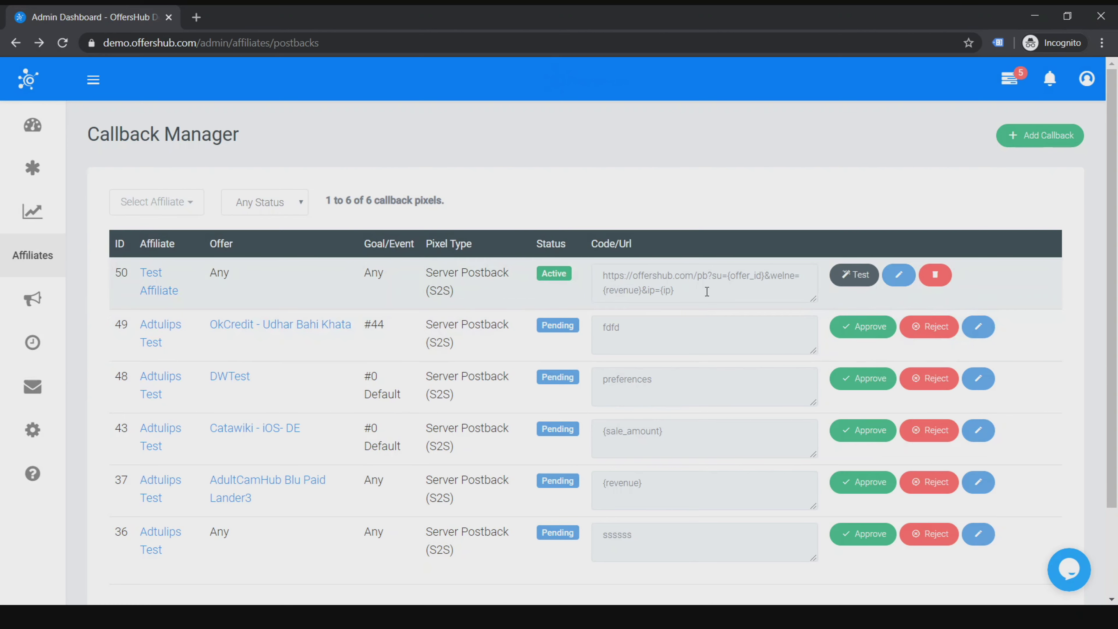
drag(608, 276, 681, 290)
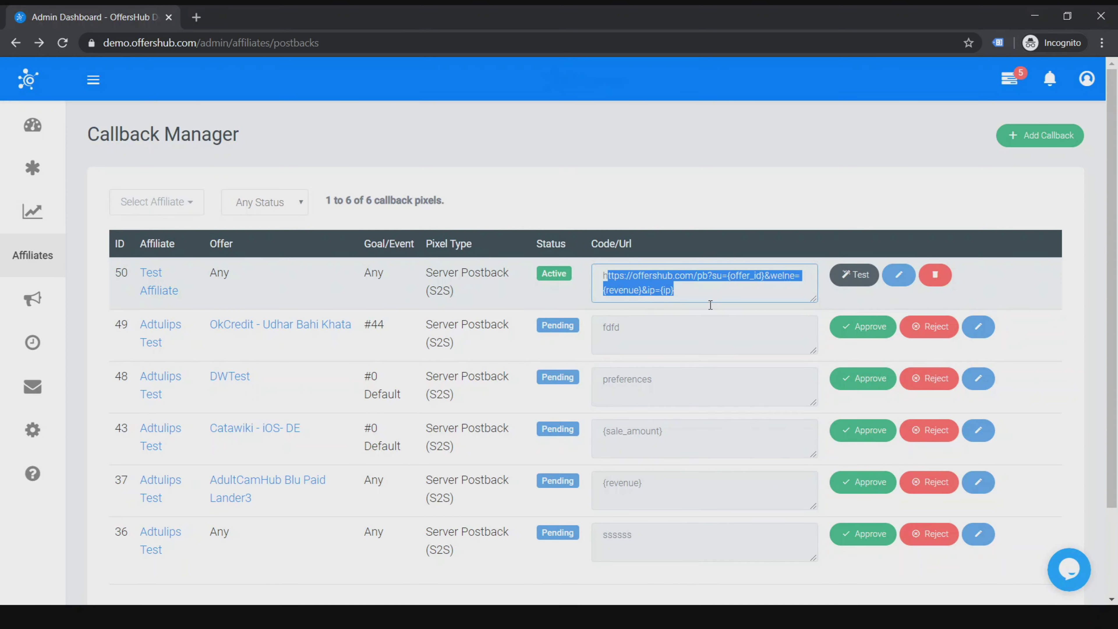
click(715, 205)
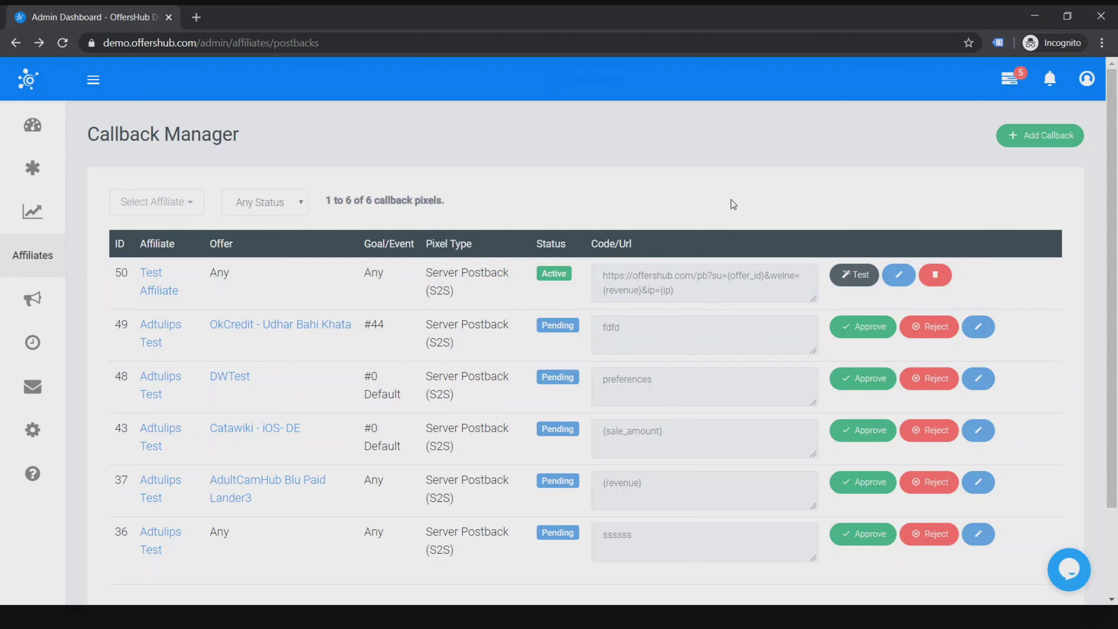
Step: Open the affiliates' Referrals List and examine the referred affiliates, including Luckyads, along with who referred them
mouse_move(53, 238)
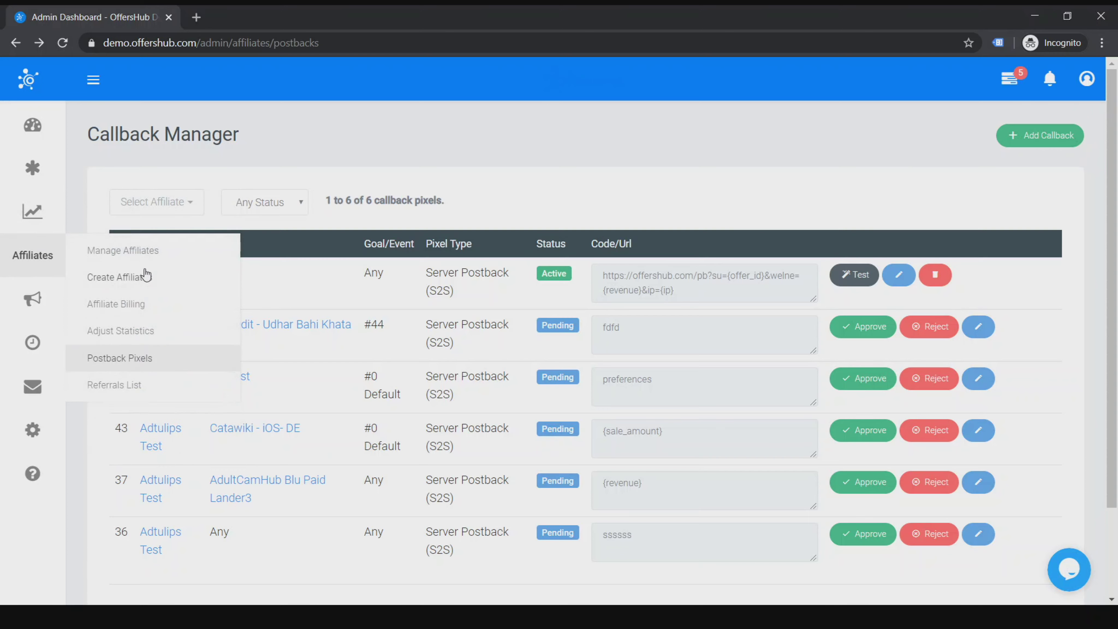
click(123, 385)
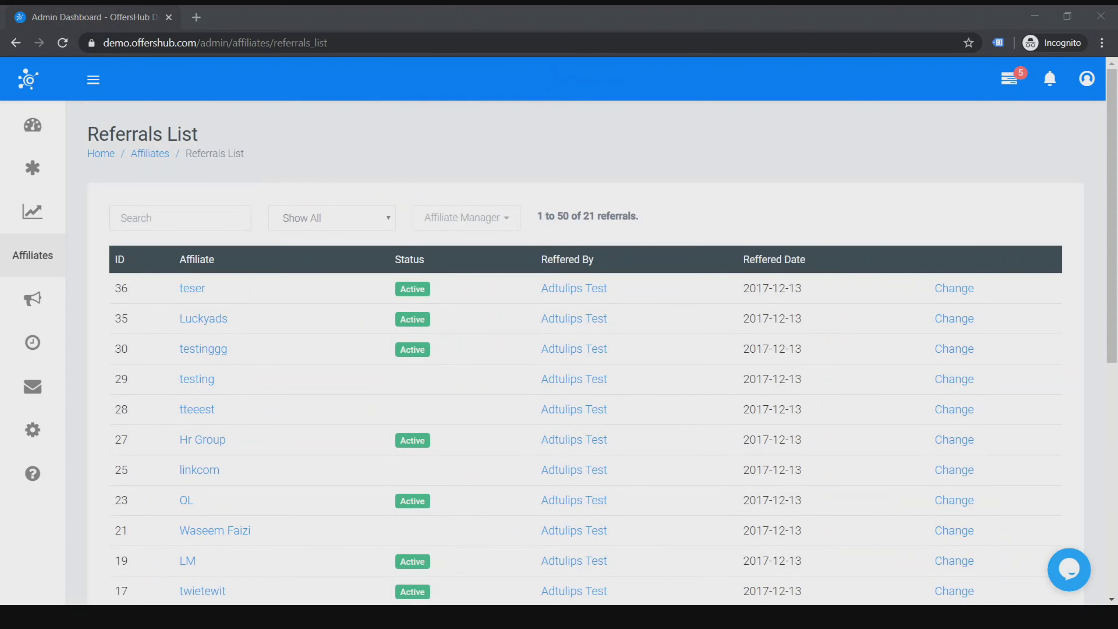
scroll(319, 285, down, 7)
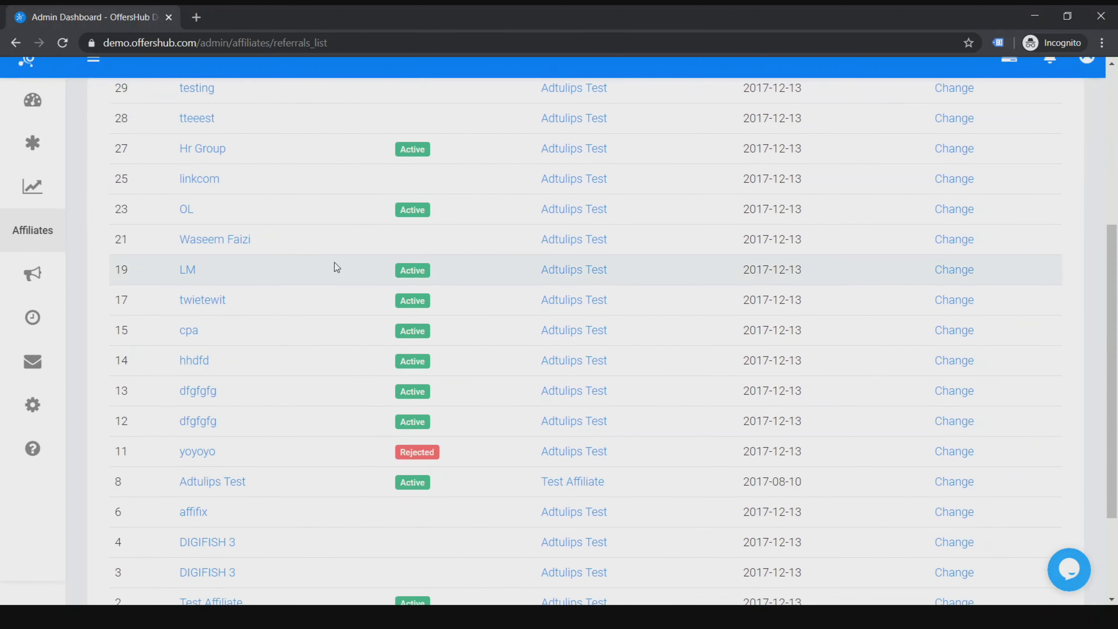
scroll(335, 265, up, 7)
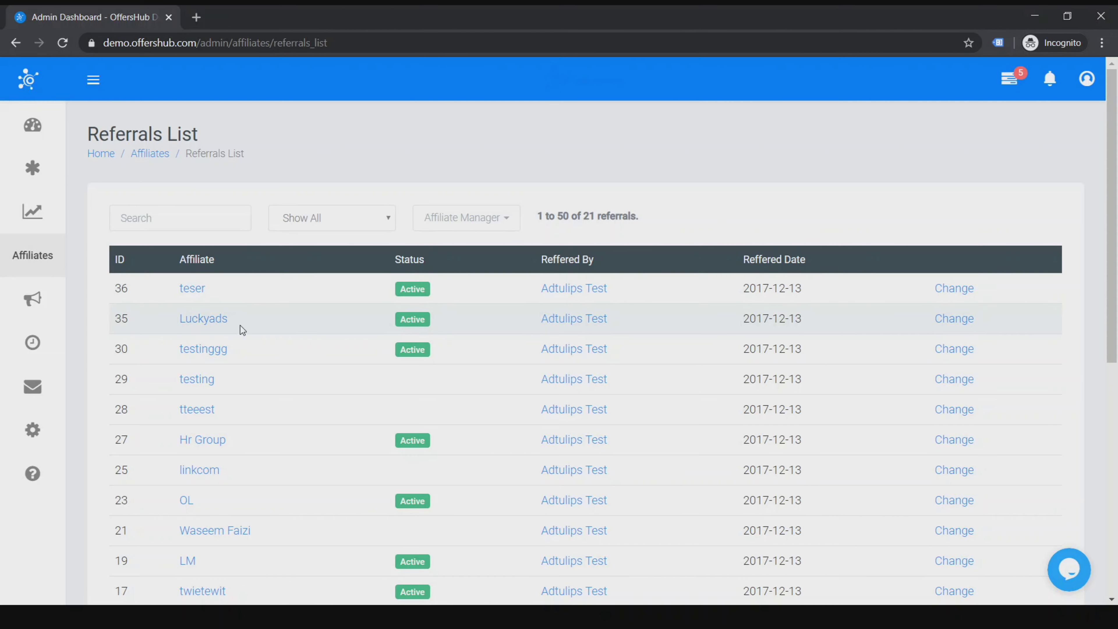
drag(521, 323, 686, 190)
click(684, 178)
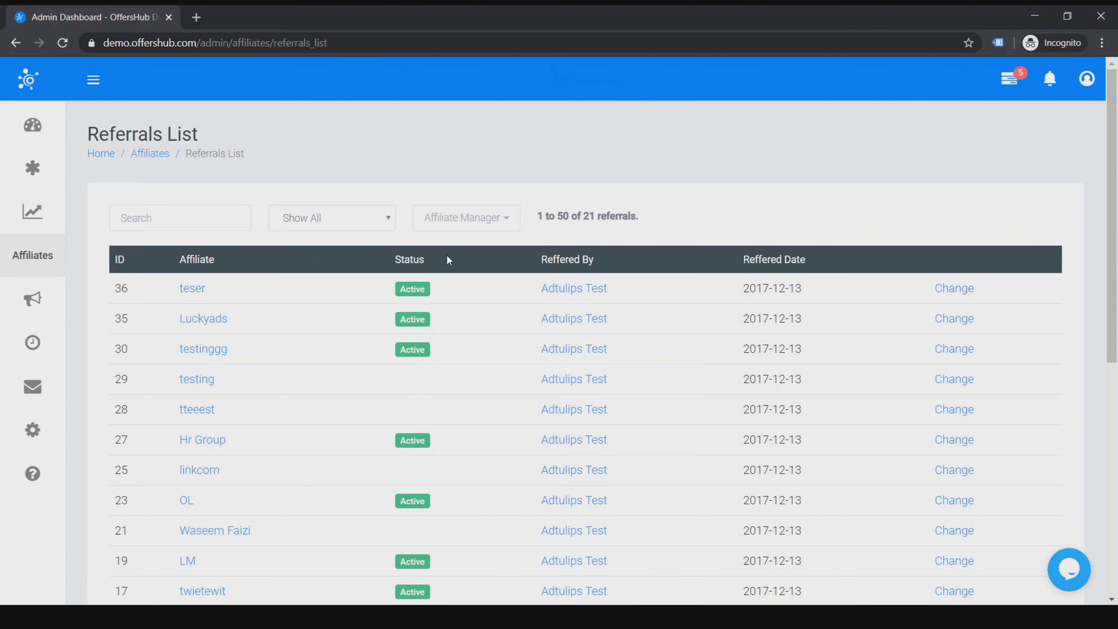
drag(266, 317, 181, 320)
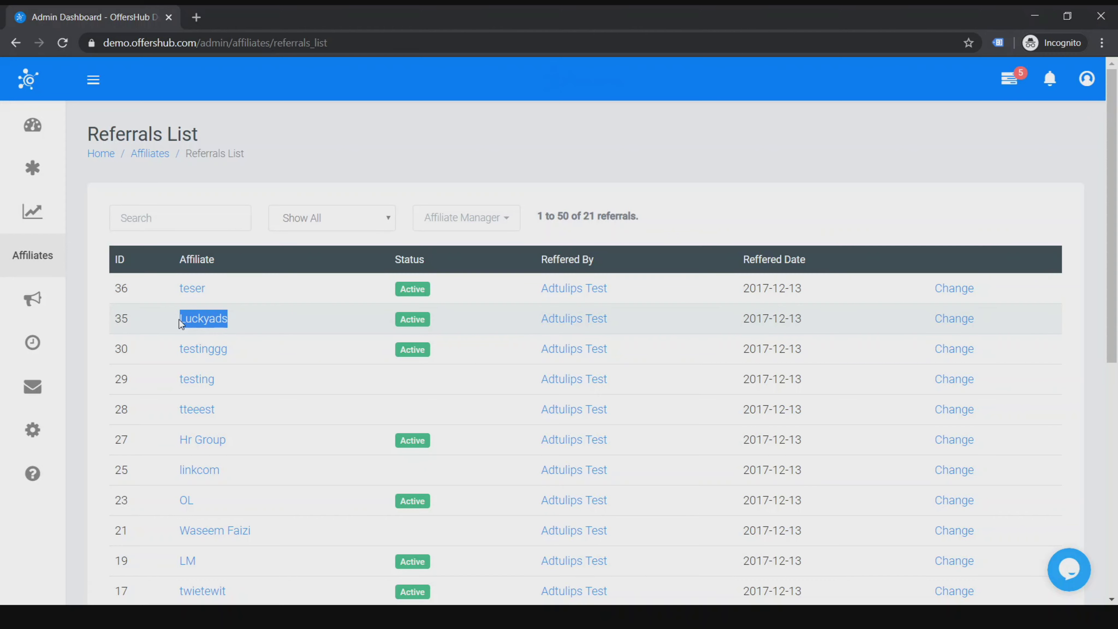
click(259, 313)
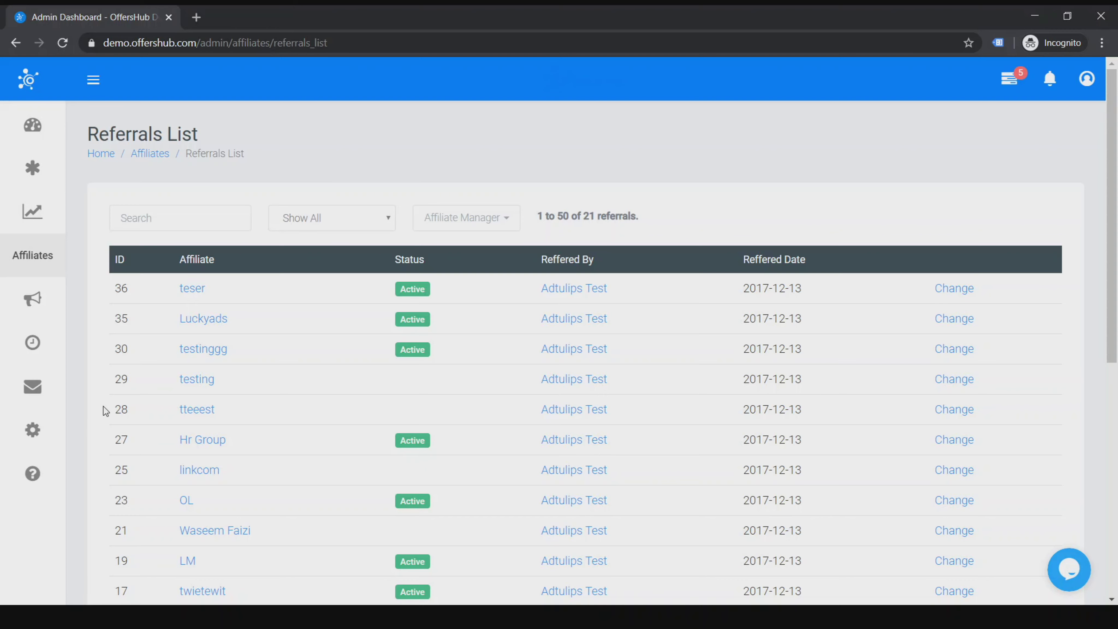
Step: Open the Affiliate Settings in System Preferences and examine the affiliate features down to Affiliate Referrals Commissions
mouse_move(49, 441)
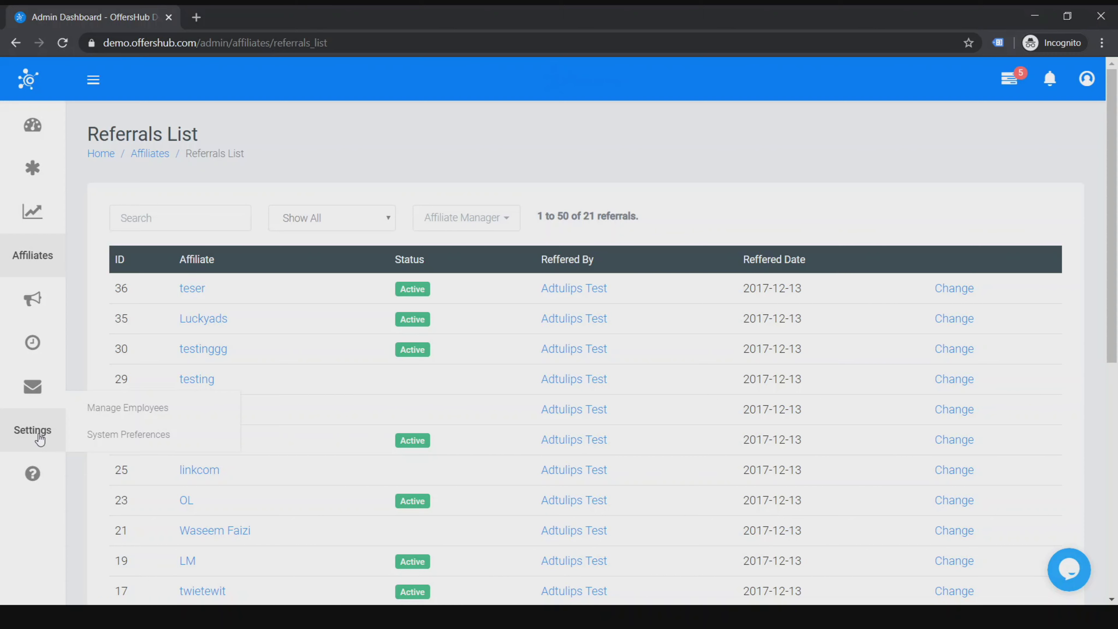
click(122, 435)
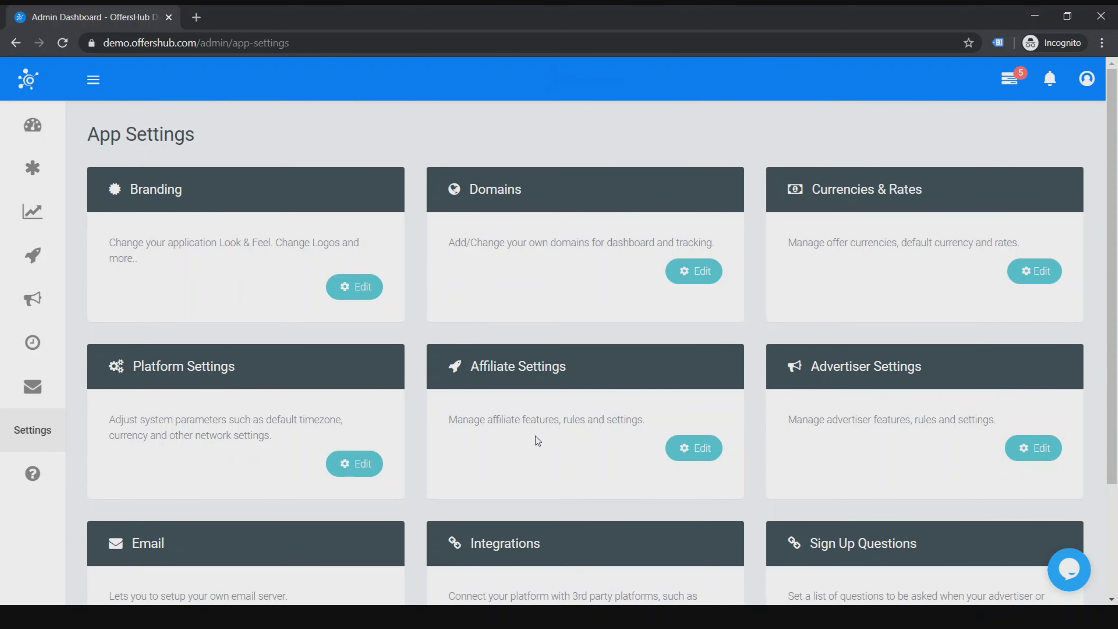
click(695, 456)
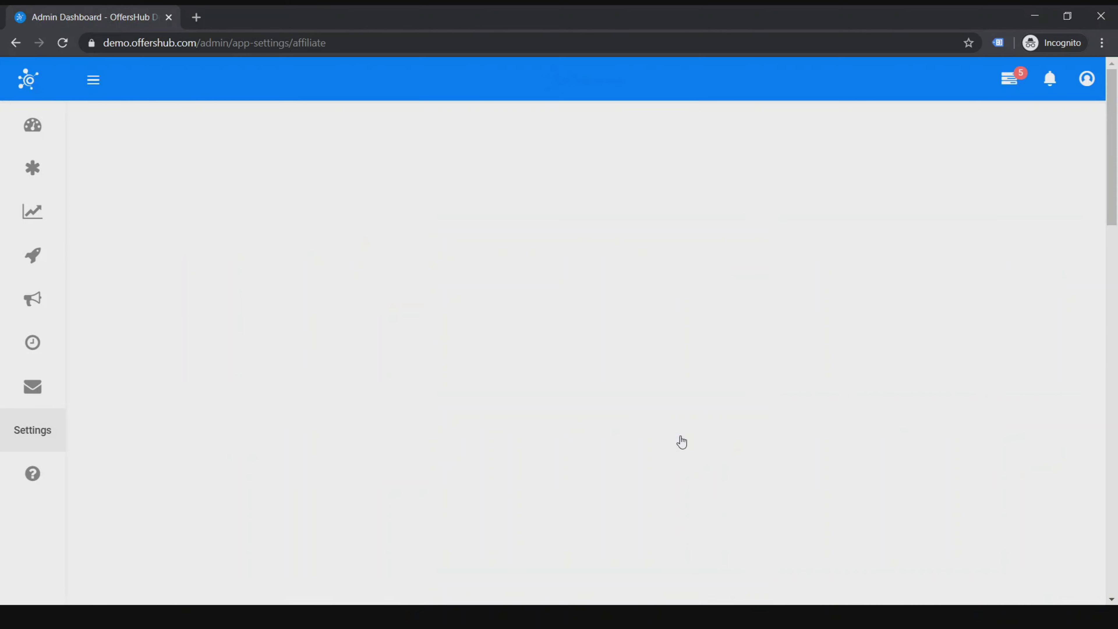
scroll(508, 341, down, 2)
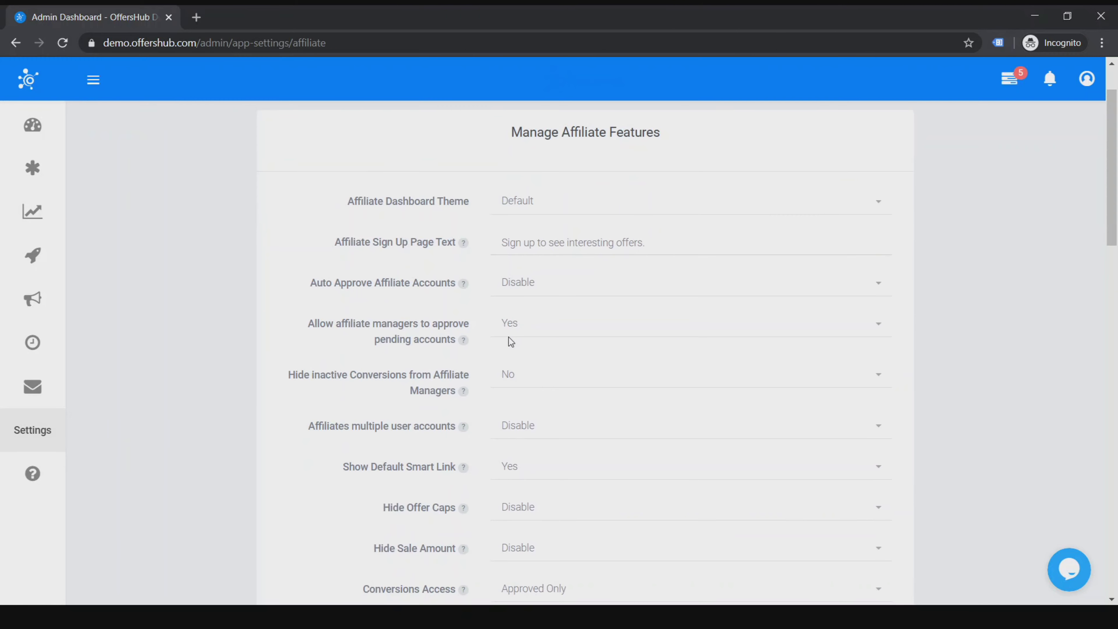
scroll(508, 337, down, 1)
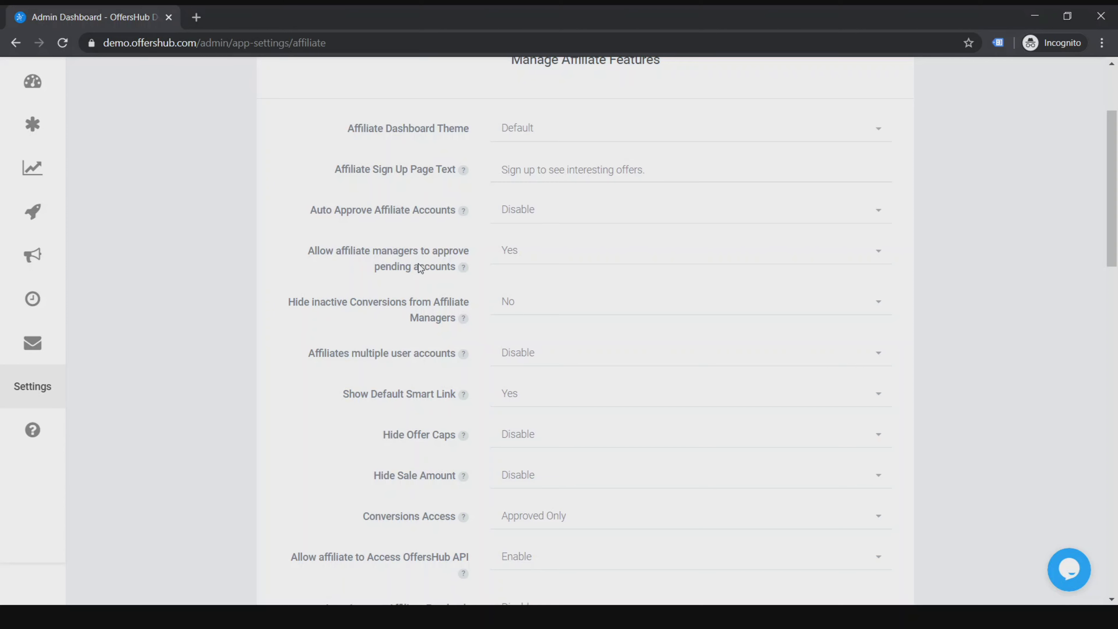
scroll(439, 392, down, 3)
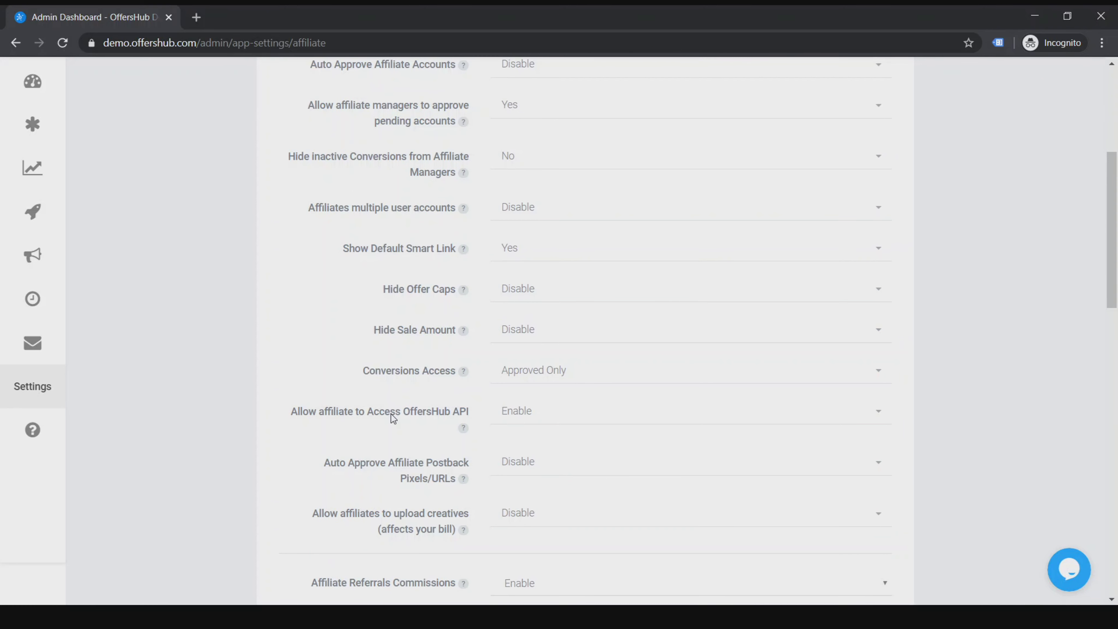
scroll(378, 440, down, 2)
scroll(419, 461, down, 2)
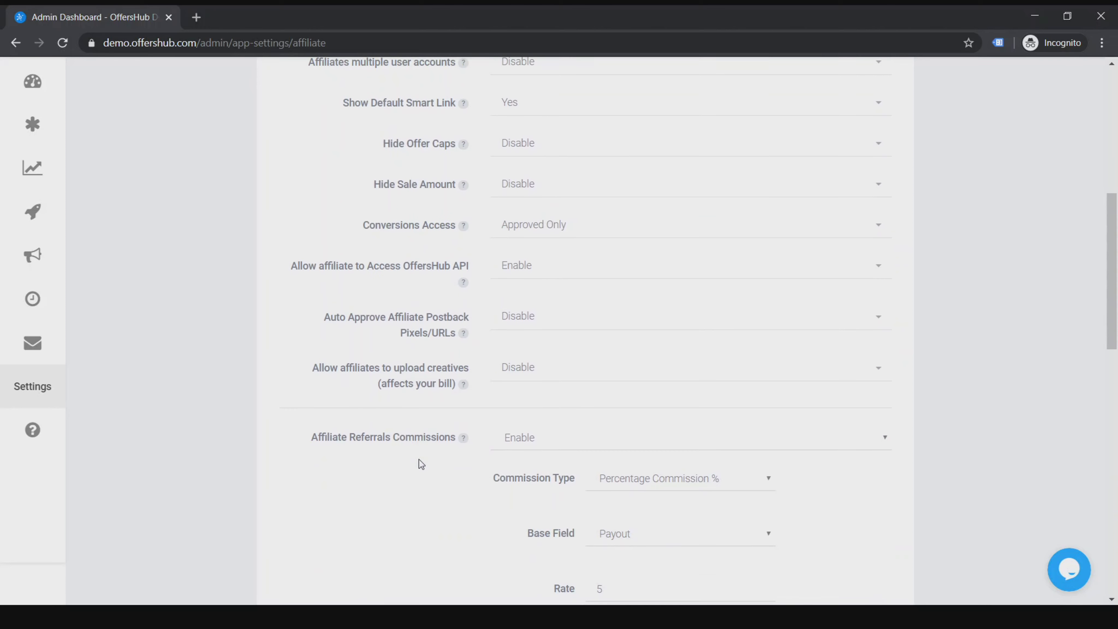
scroll(442, 445, down, 2)
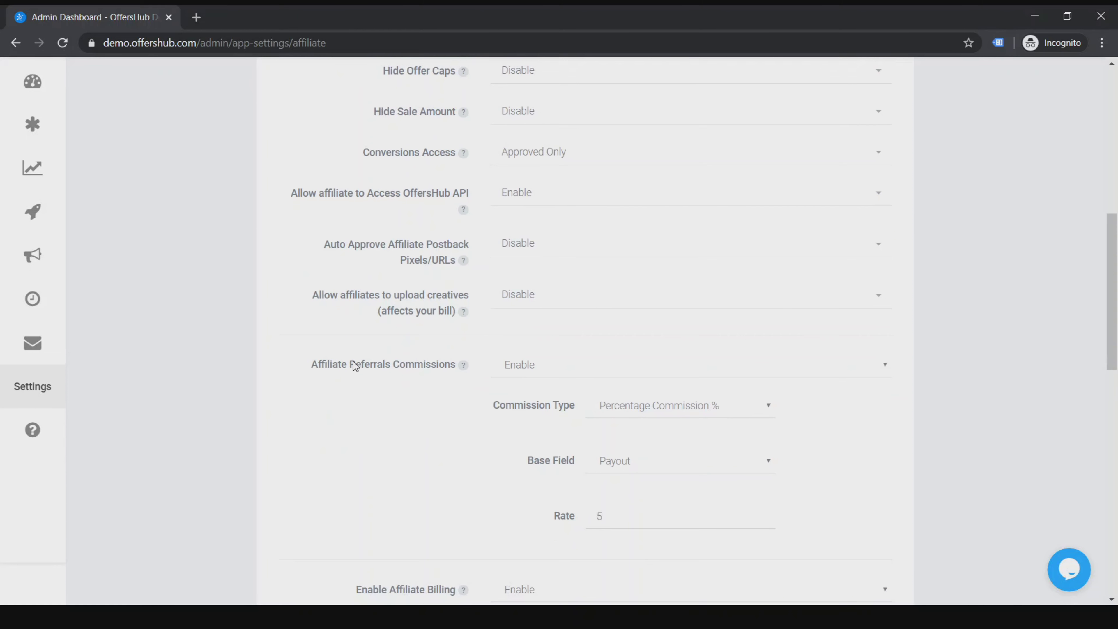
Step: Examine the Affiliate Referrals Commissions setting and its Commission Type choices
drag(313, 366, 436, 382)
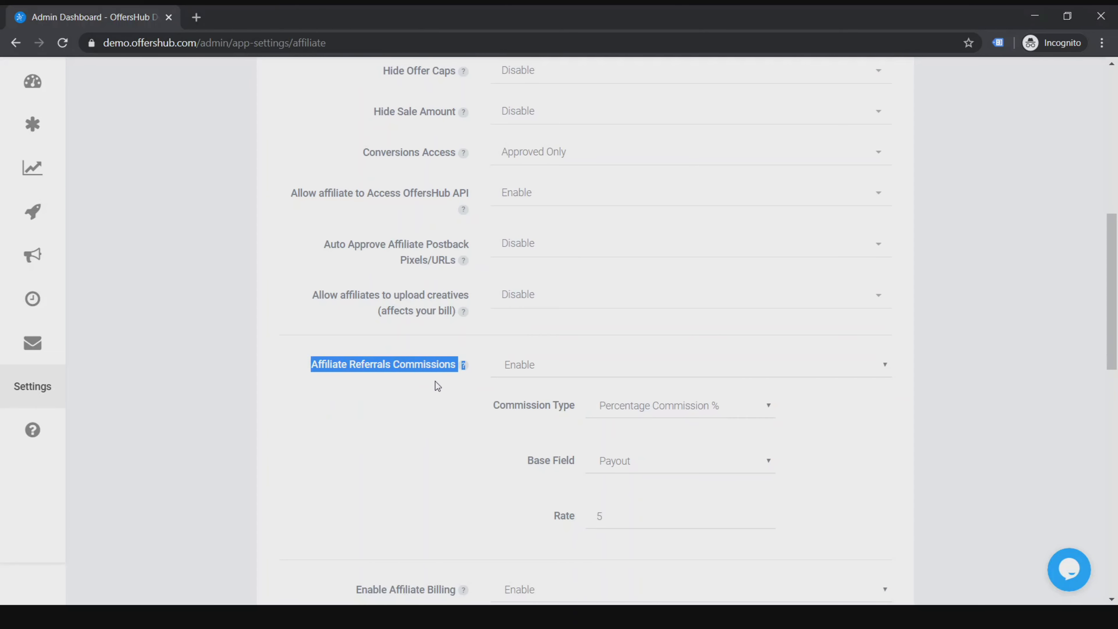
click(465, 363)
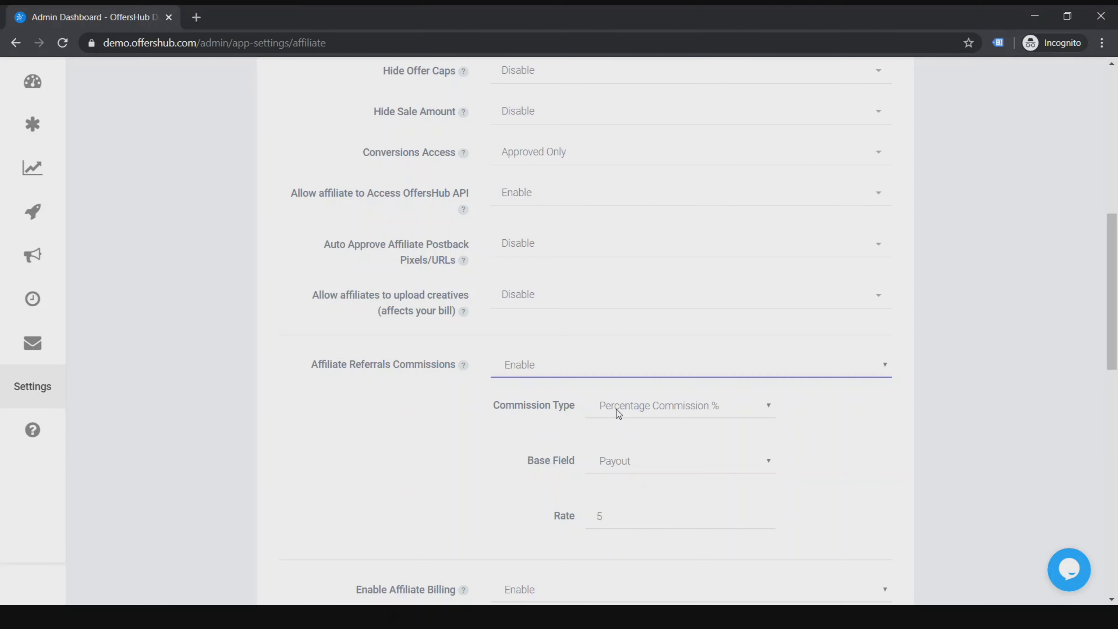
scroll(647, 380, down, 2)
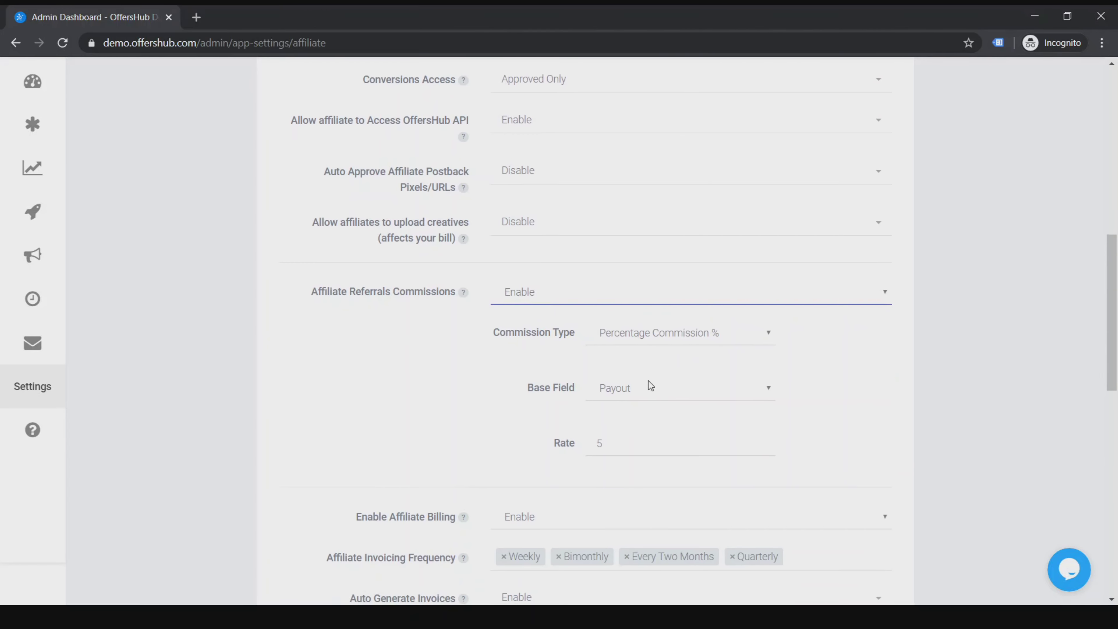
click(663, 333)
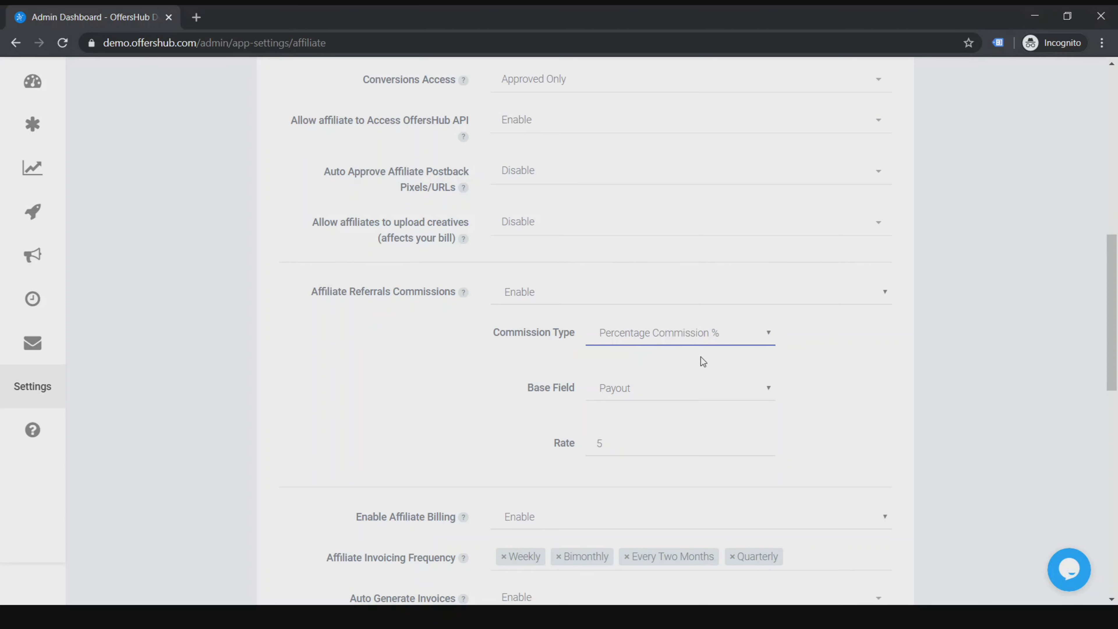
click(774, 359)
Step: Examine the Base Field choices and the Rate field for the percentage referral commission
click(620, 391)
click(558, 400)
click(633, 384)
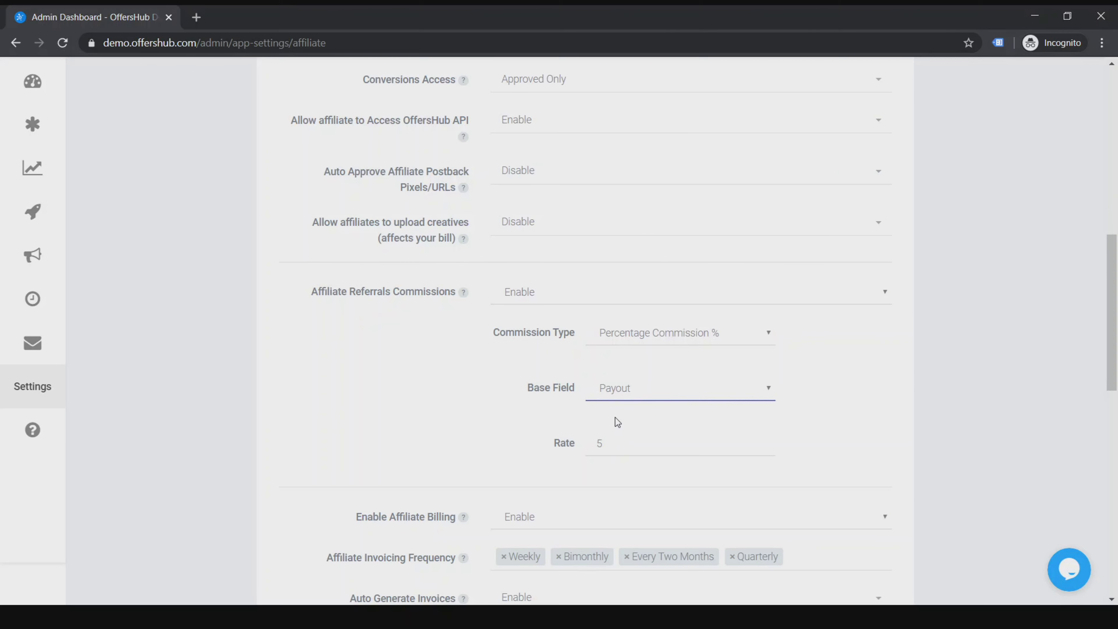
click(613, 444)
click(545, 440)
click(624, 444)
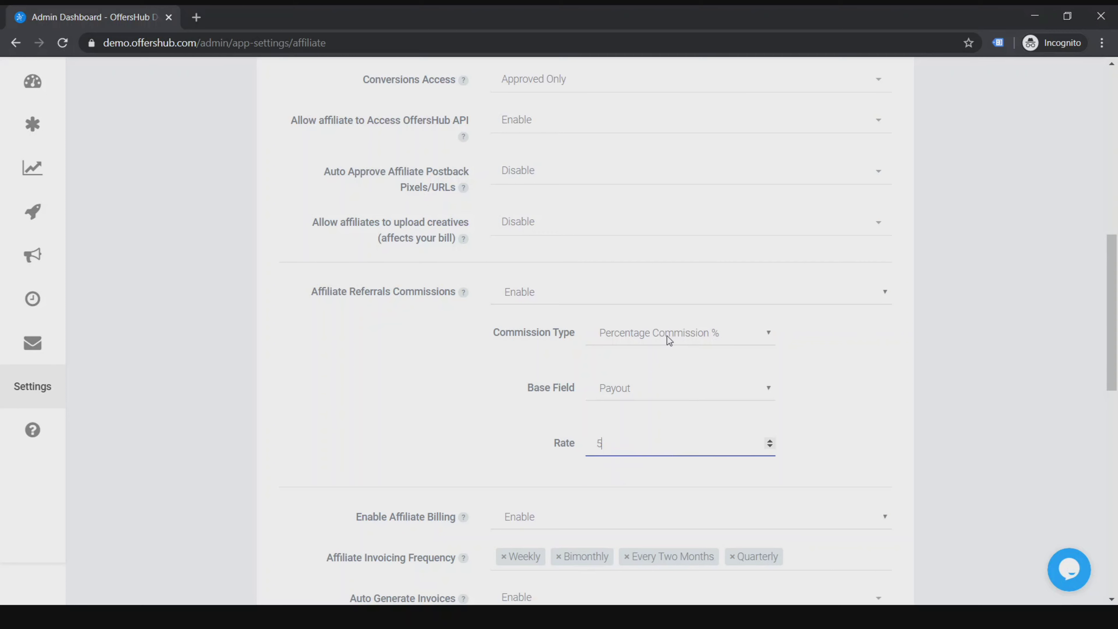
click(446, 416)
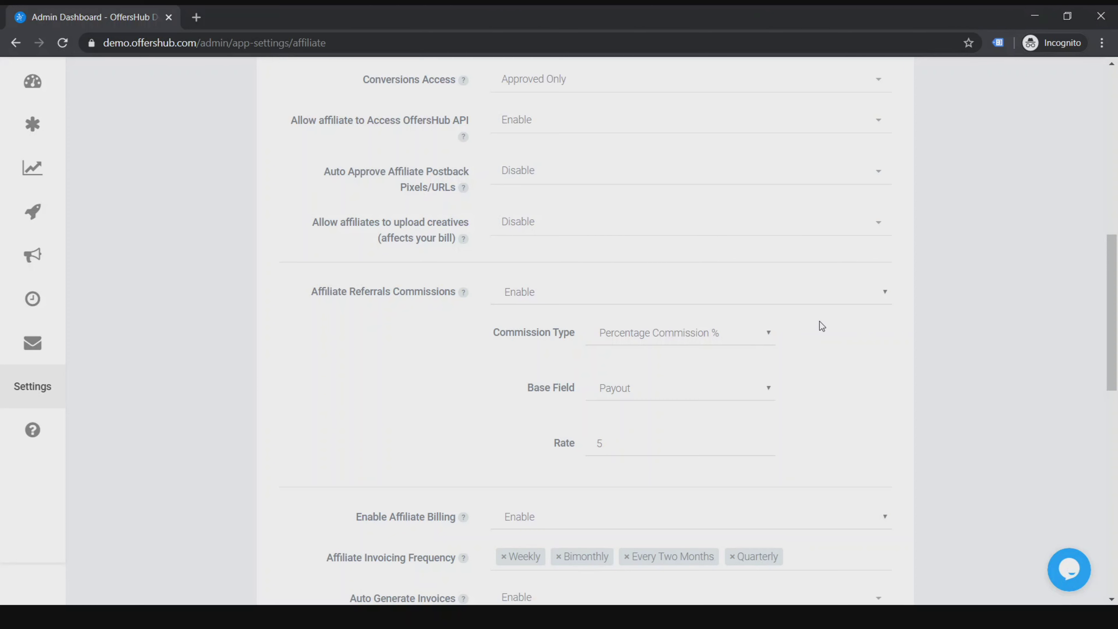
Step: Try the Flat Amount commission type with a rate of 10, and switch back to Percentage Commission %
click(696, 332)
click(626, 362)
click(593, 384)
key(BackSpace)
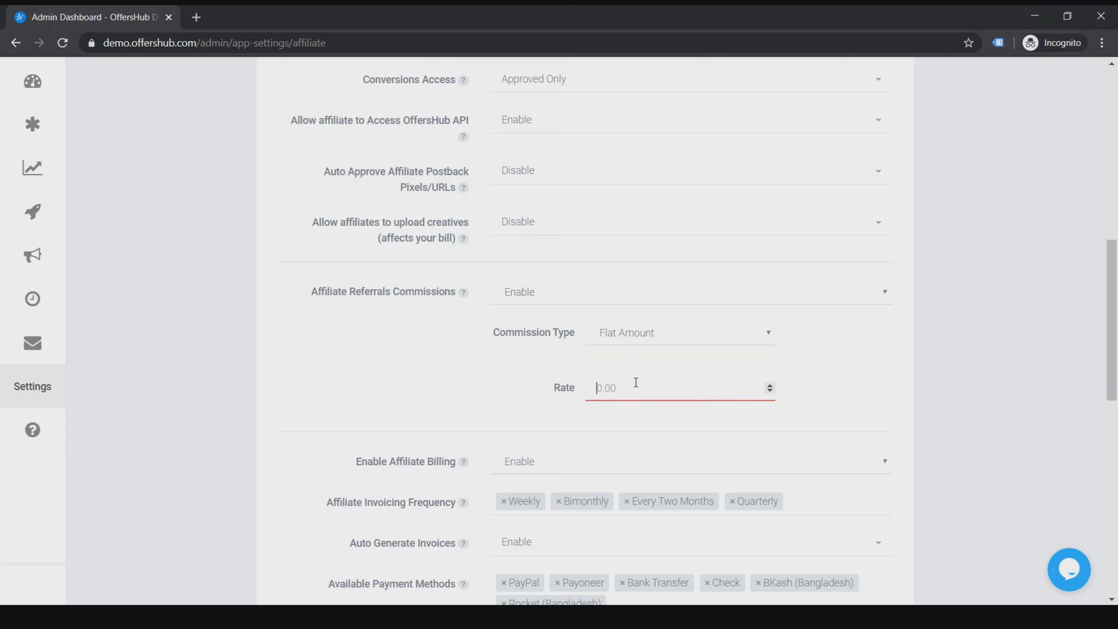
text(10)
click(623, 333)
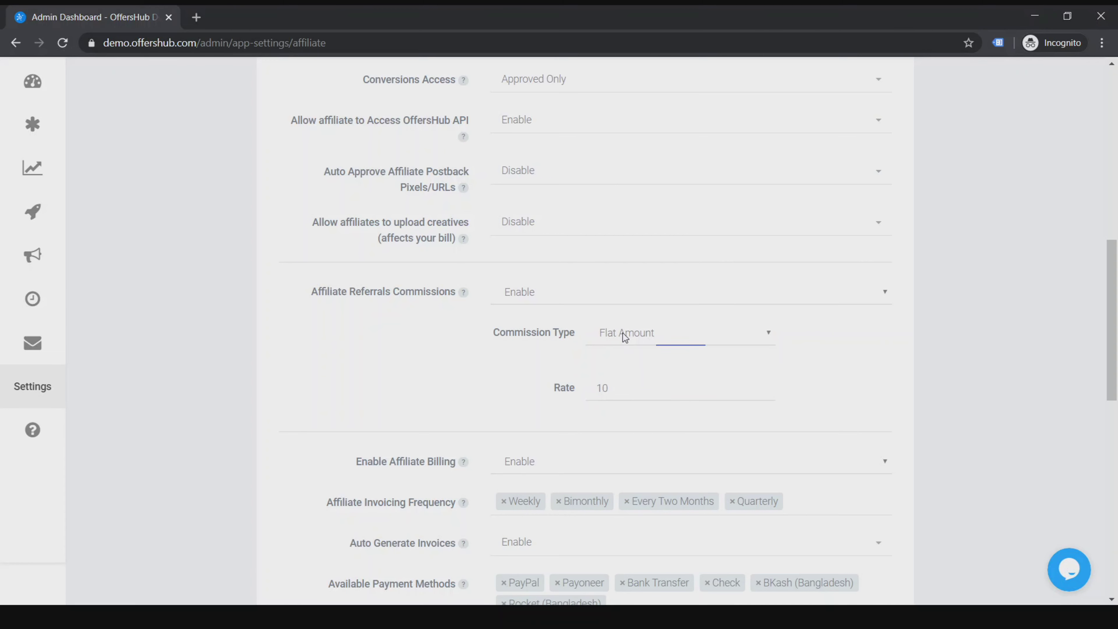
click(626, 362)
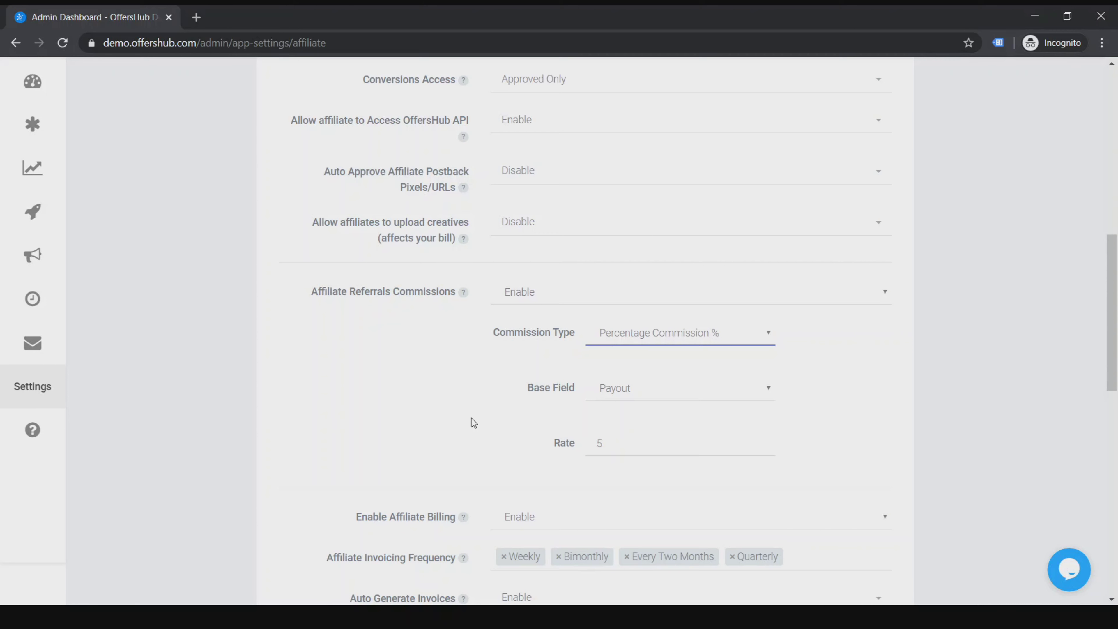
Step: Look through the remaining affiliate settings down to the Minimum Payment Thresholds
scroll(482, 423, down, 2)
scroll(539, 322, up, 4)
scroll(424, 320, down, 10)
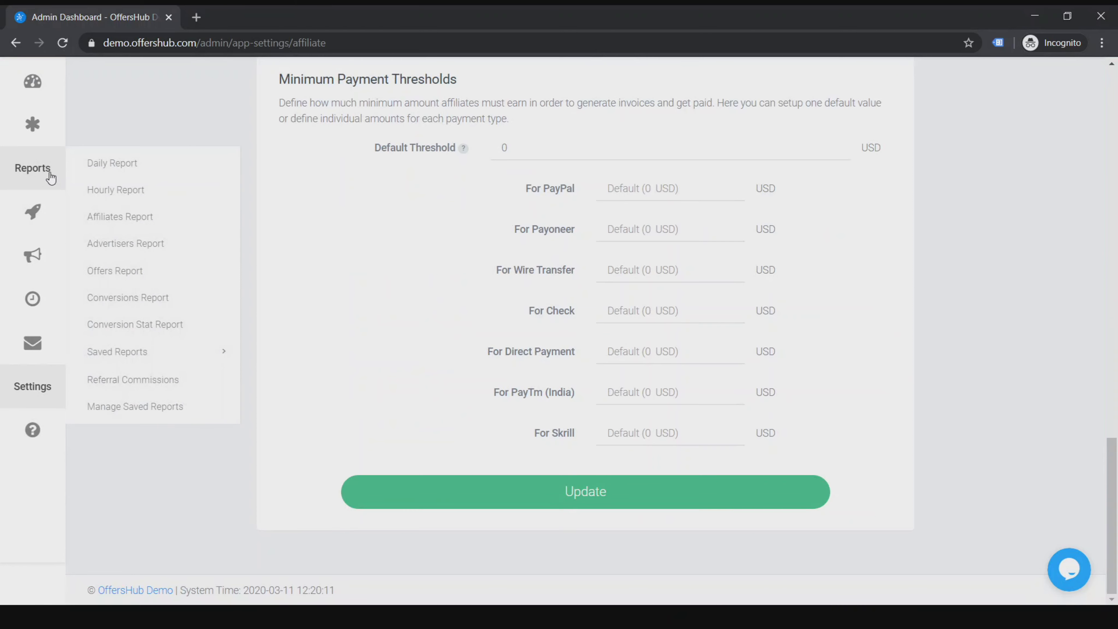
Step: Open the affiliates' Referrals List and look through all referred affiliates and their referrers
mouse_move(35, 207)
click(109, 346)
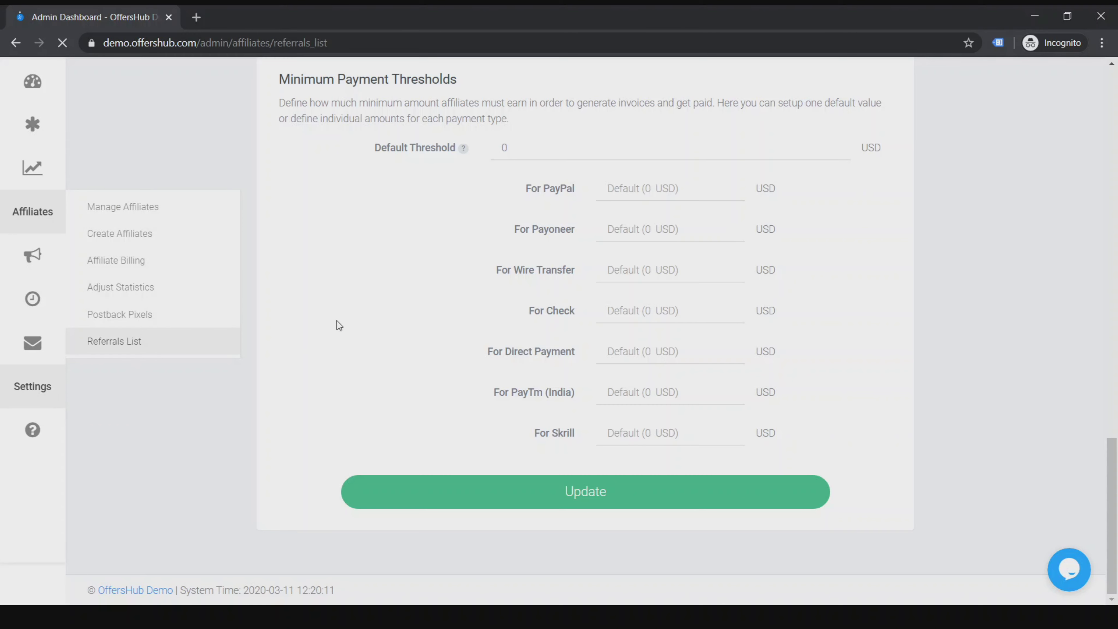
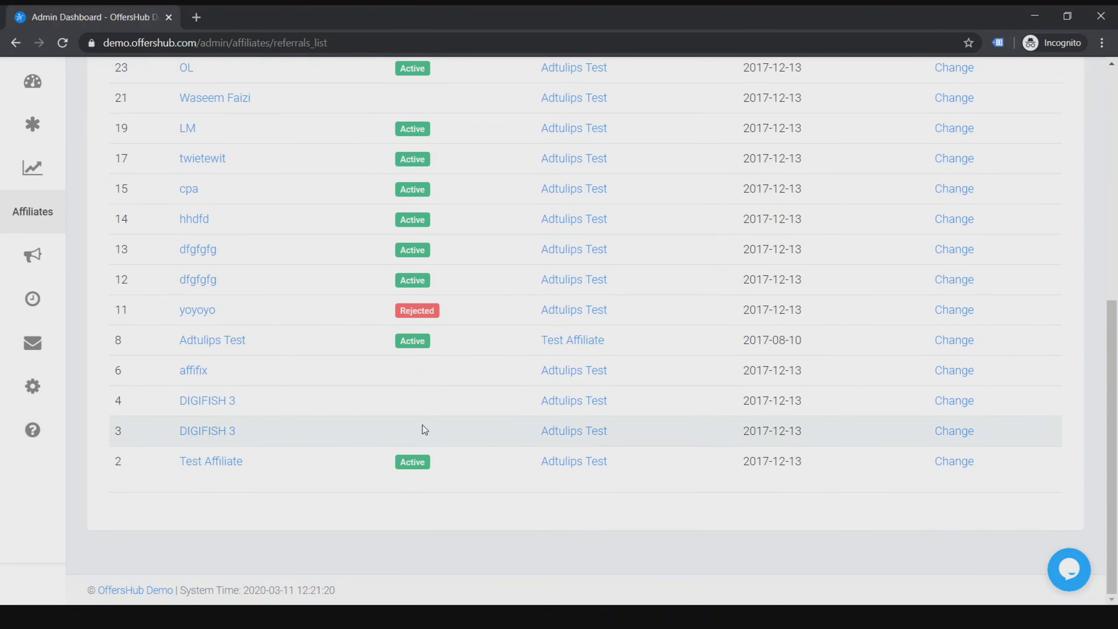
scroll(576, 328, up, 10)
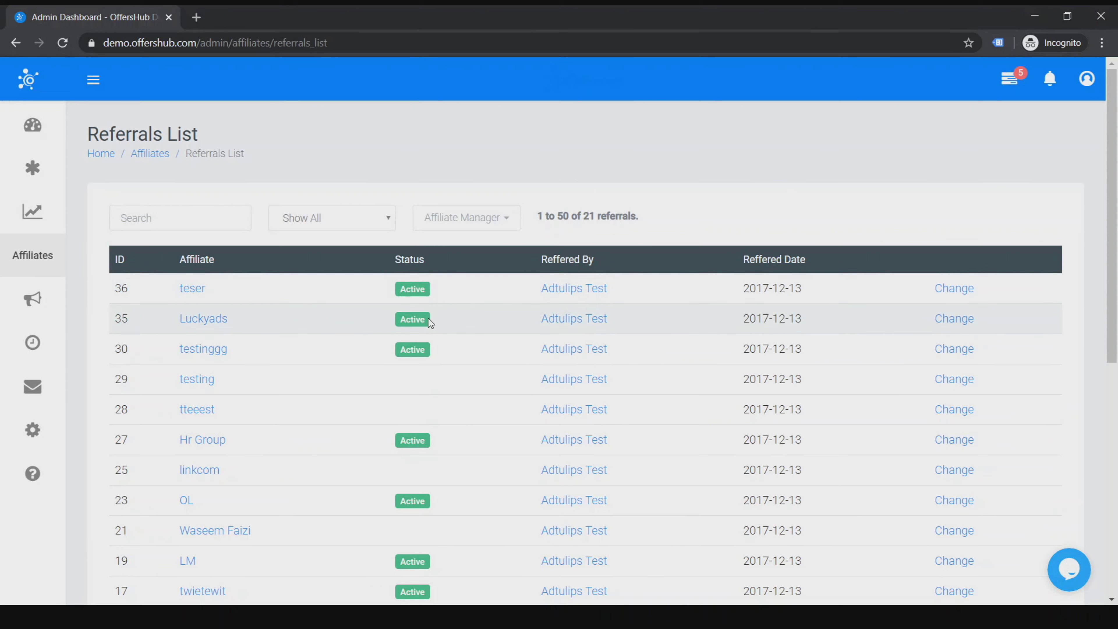
scroll(428, 318, down, 10)
scroll(424, 383, up, 10)
Step: Open the referral change form for affiliate teser, examine its Referred By field and settings, and return to the Referrals List
click(951, 289)
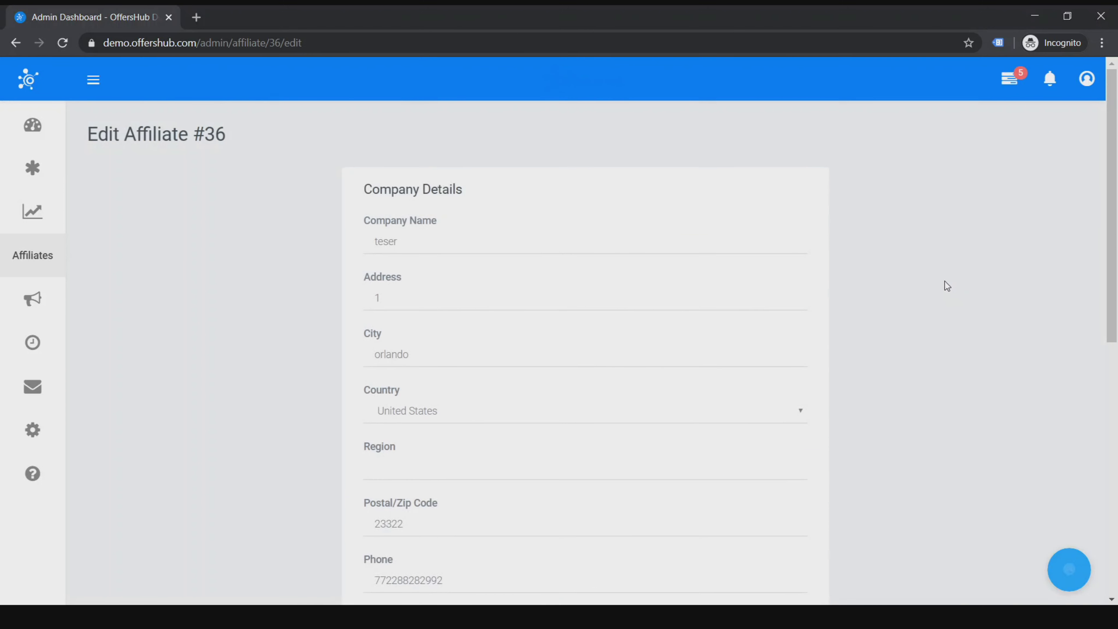
scroll(942, 279, down, 2)
scroll(936, 272, down, 8)
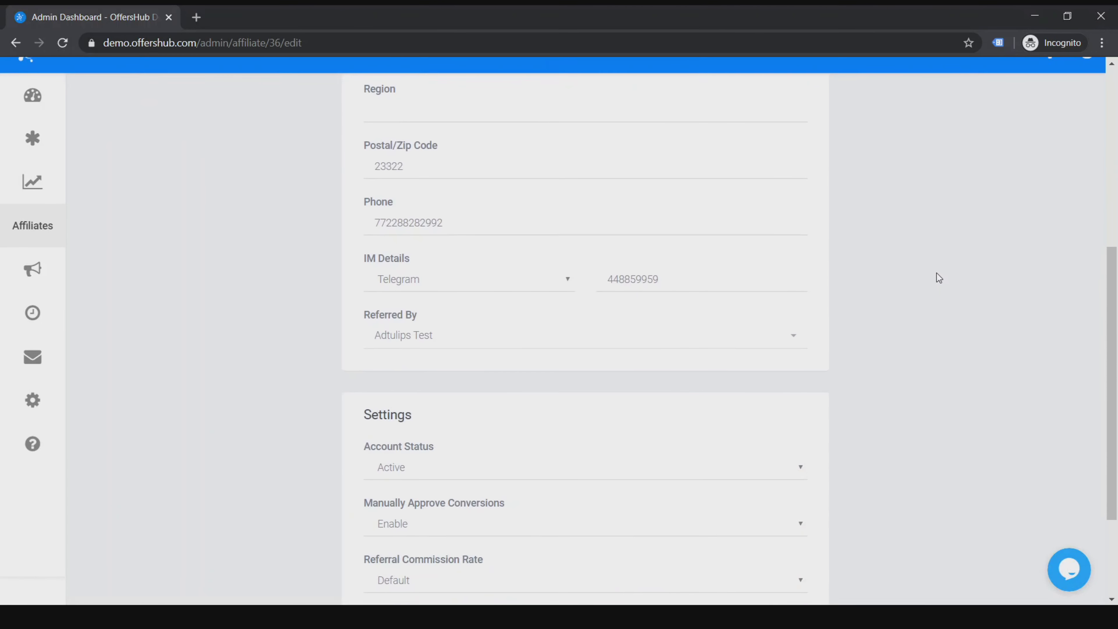
scroll(880, 260, up, 10)
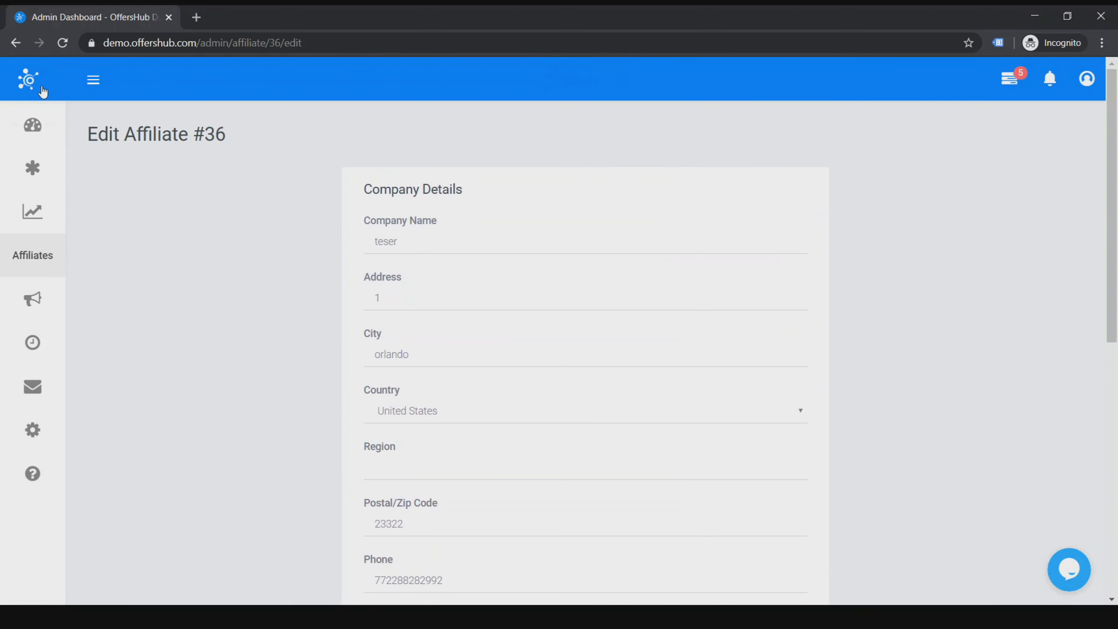
click(16, 42)
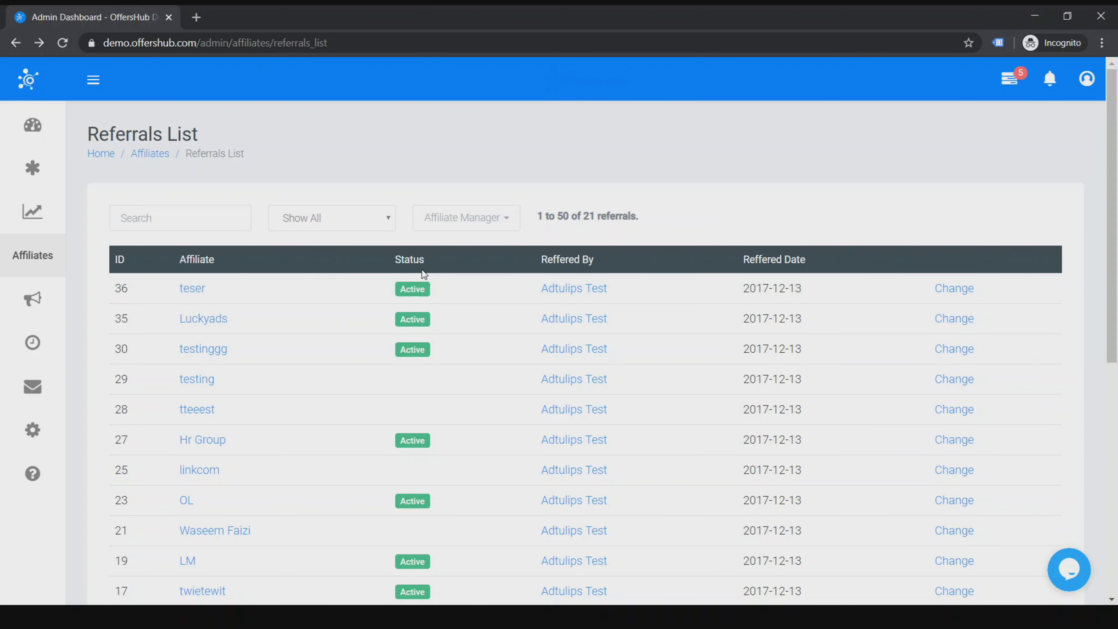
Step: Open the account information of Test Affiliate from Manage Affiliates
mouse_move(60, 255)
click(112, 257)
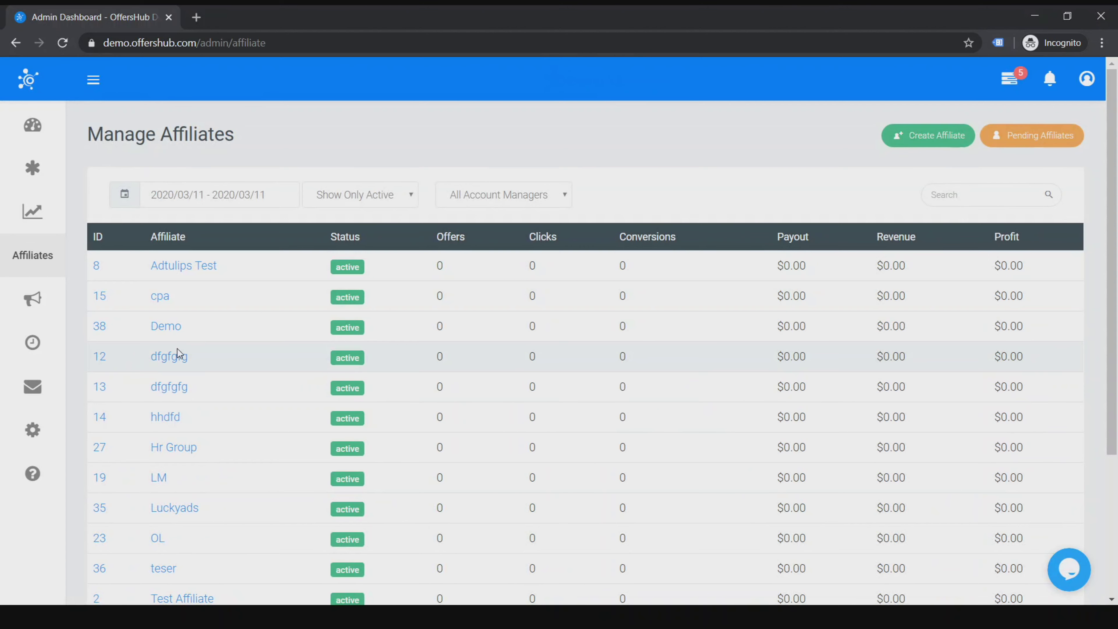
scroll(193, 475, down, 3)
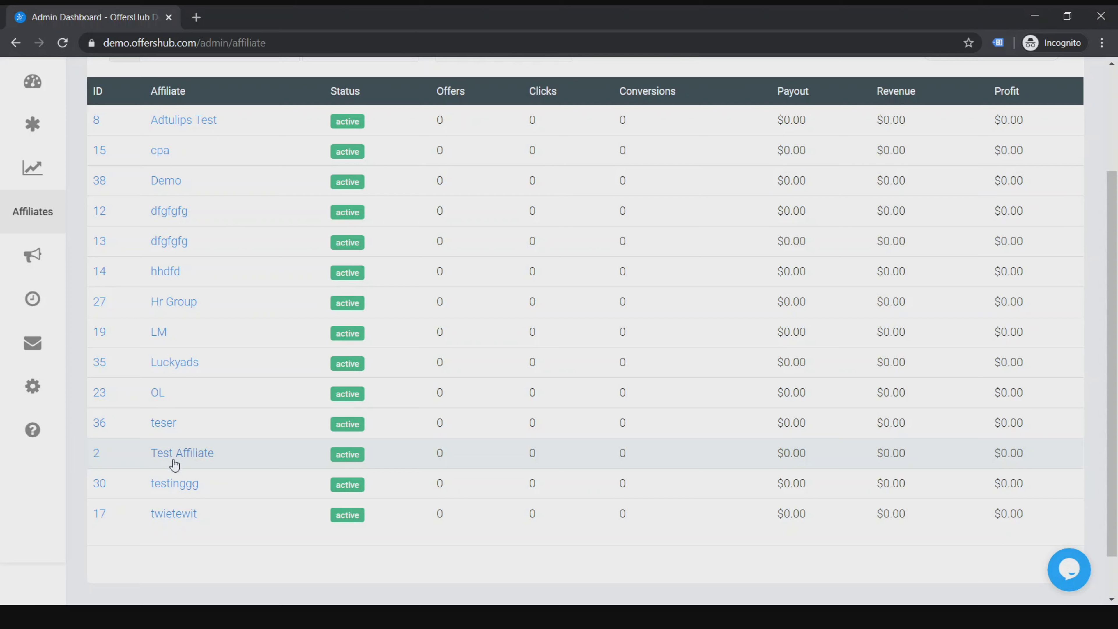
click(180, 454)
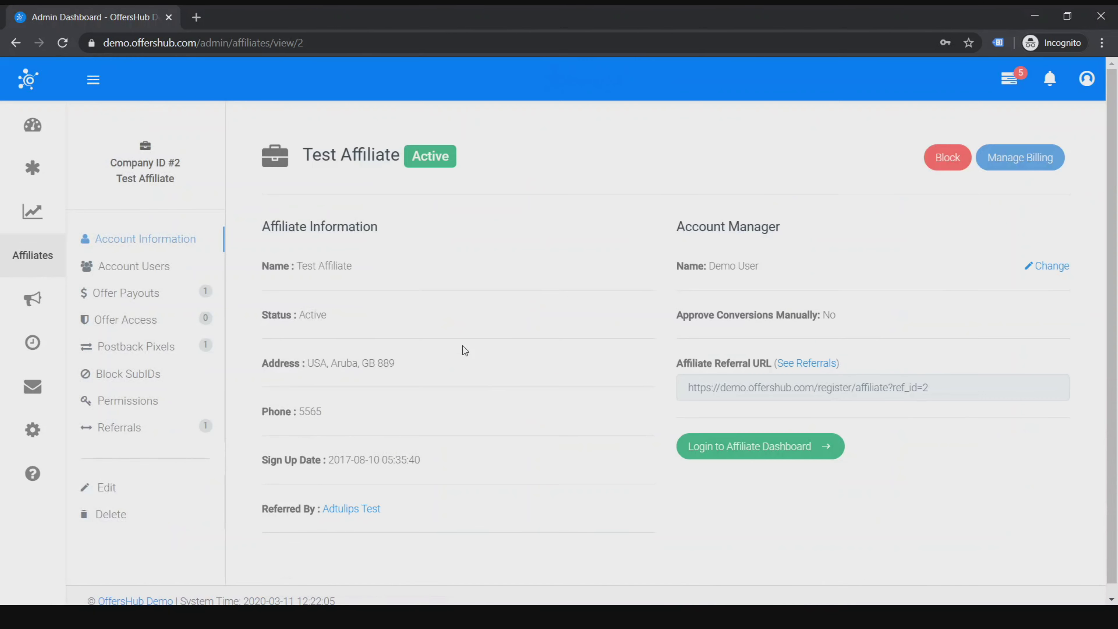
Step: Select Test Affiliate's Affiliate Referral URL, try it in a new browser tab, and close that tab
drag(688, 388, 830, 378)
click(952, 381)
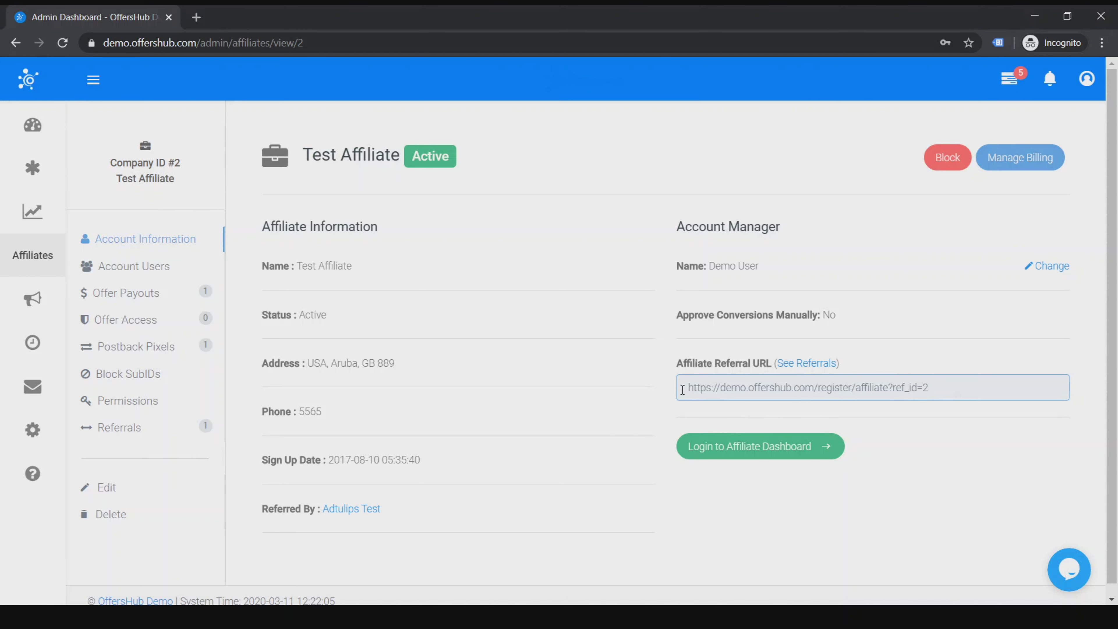
drag(937, 386, 900, 393)
click(711, 394)
triple_click(695, 386)
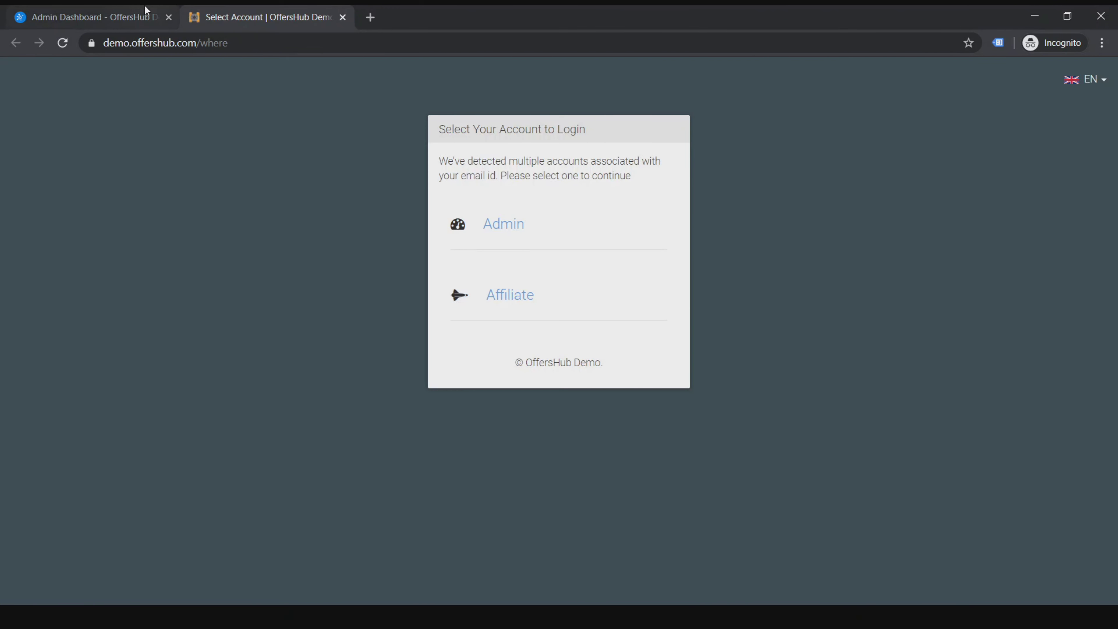
click(145, 9)
click(342, 17)
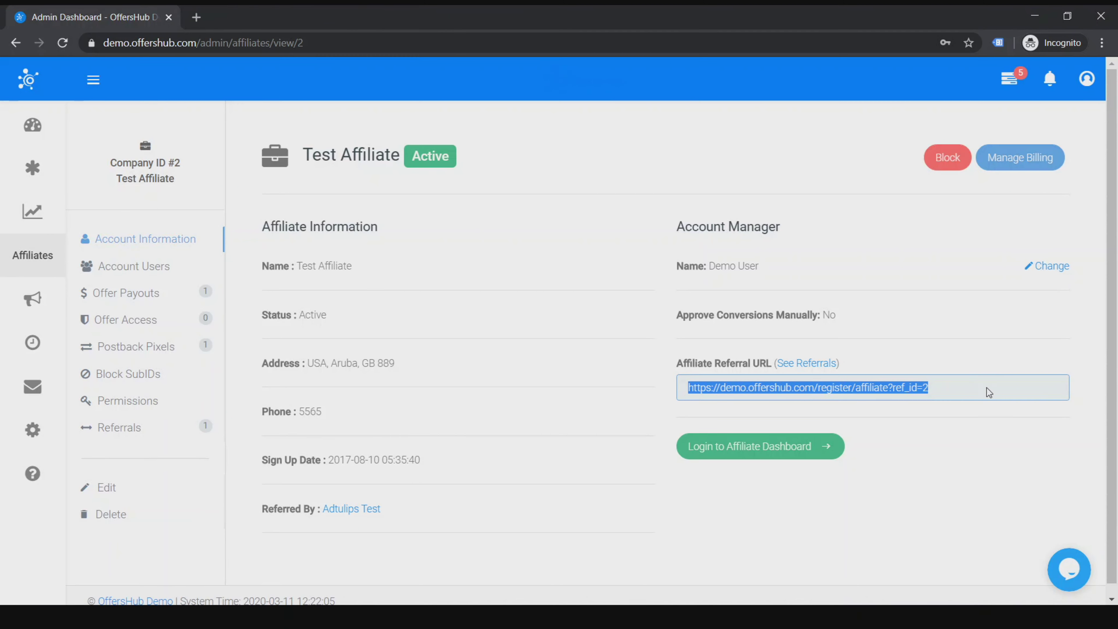
Step: Open Test Affiliate's referrals and examine which affiliates it referred
click(594, 440)
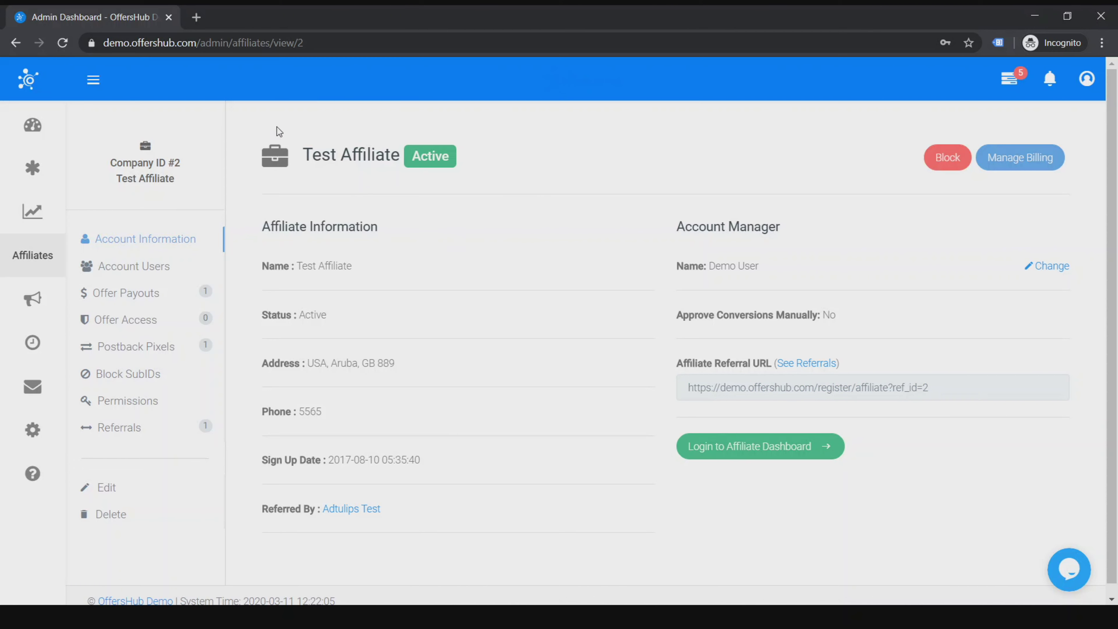
drag(294, 155, 415, 156)
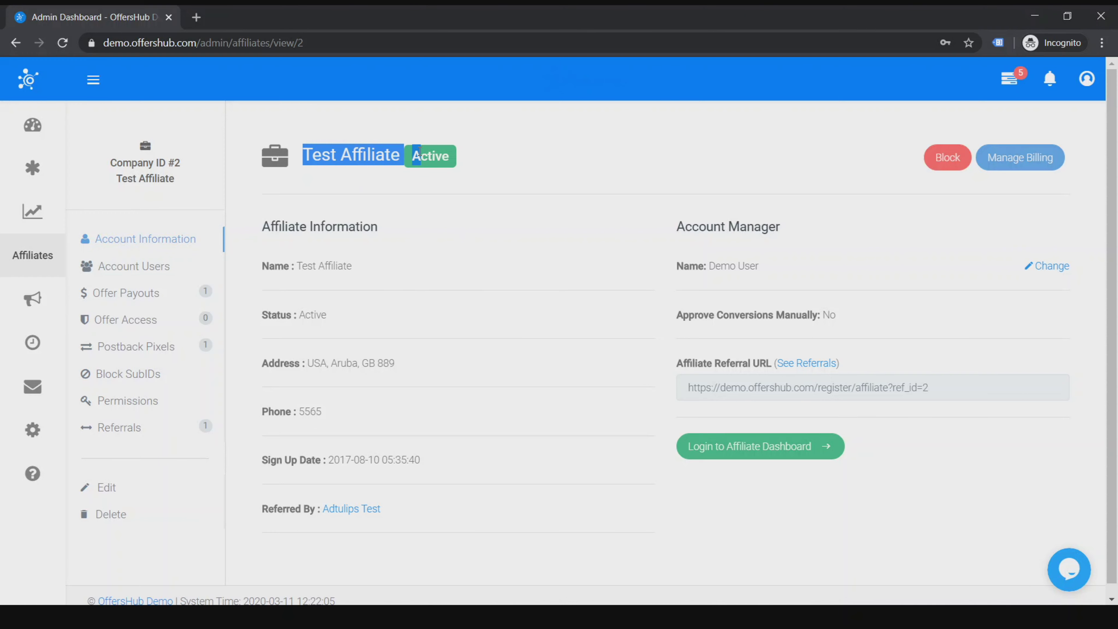
click(543, 129)
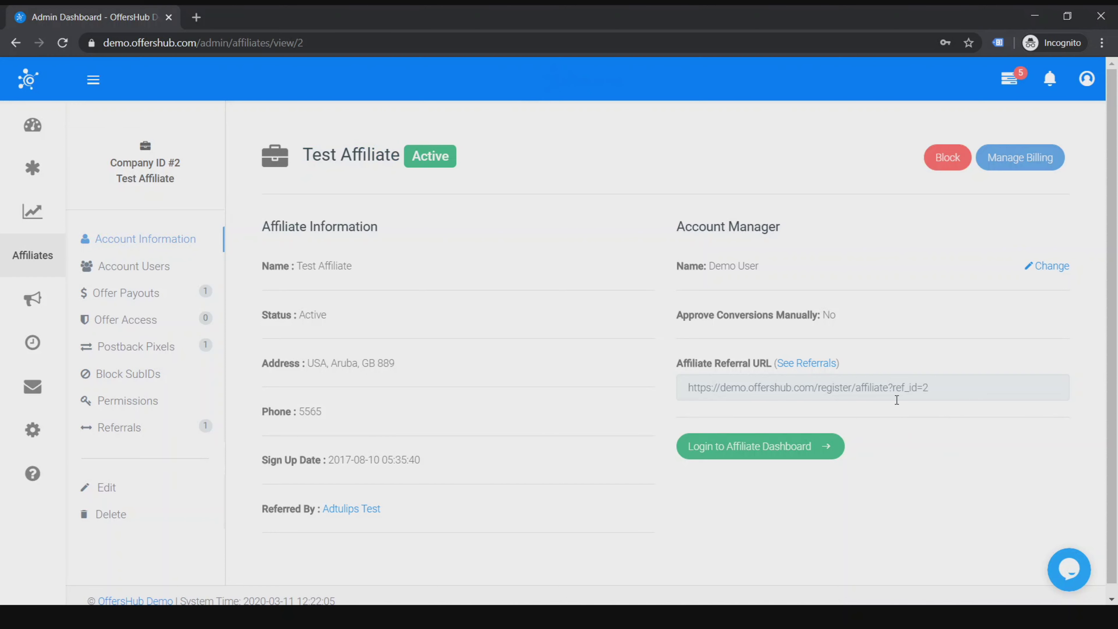
click(800, 372)
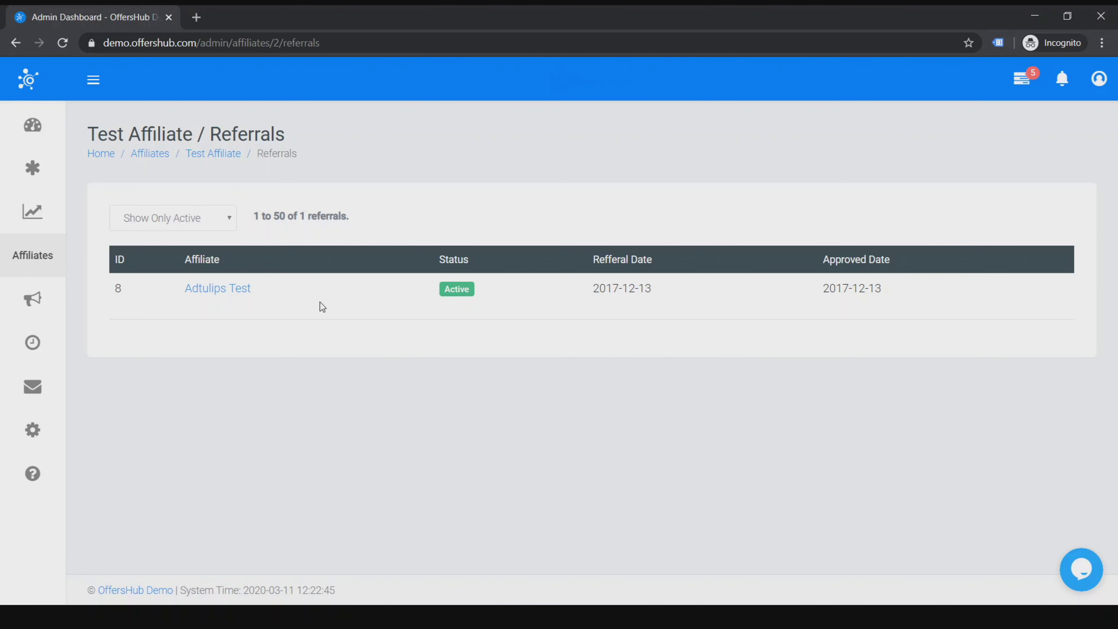
Step: Open the affiliate Adtulips Test from Manage Affiliates for editing
mouse_move(42, 262)
click(136, 263)
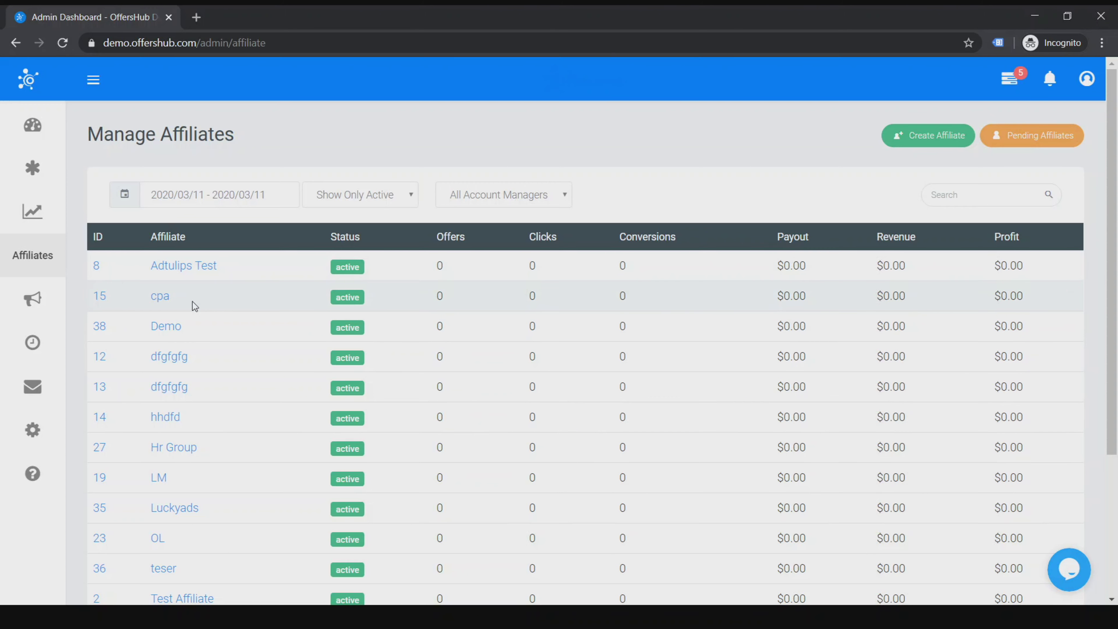
click(184, 266)
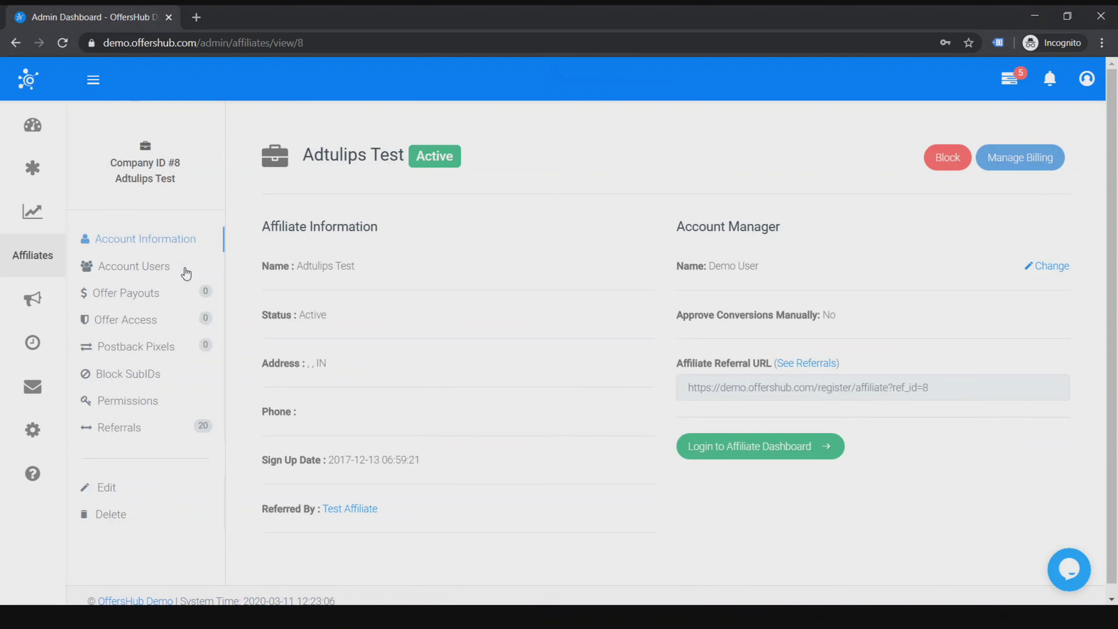
click(112, 495)
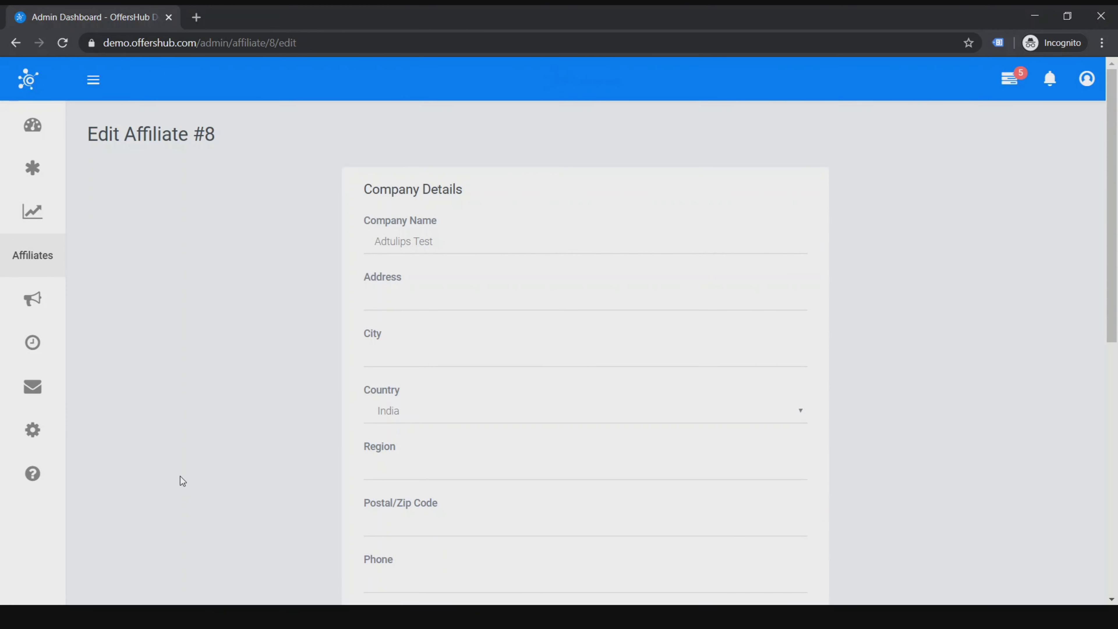
Step: Choose twietewit as the Referred By affiliate in Adtulips Test's company details
scroll(256, 412, down, 5)
scroll(374, 405, down, 4)
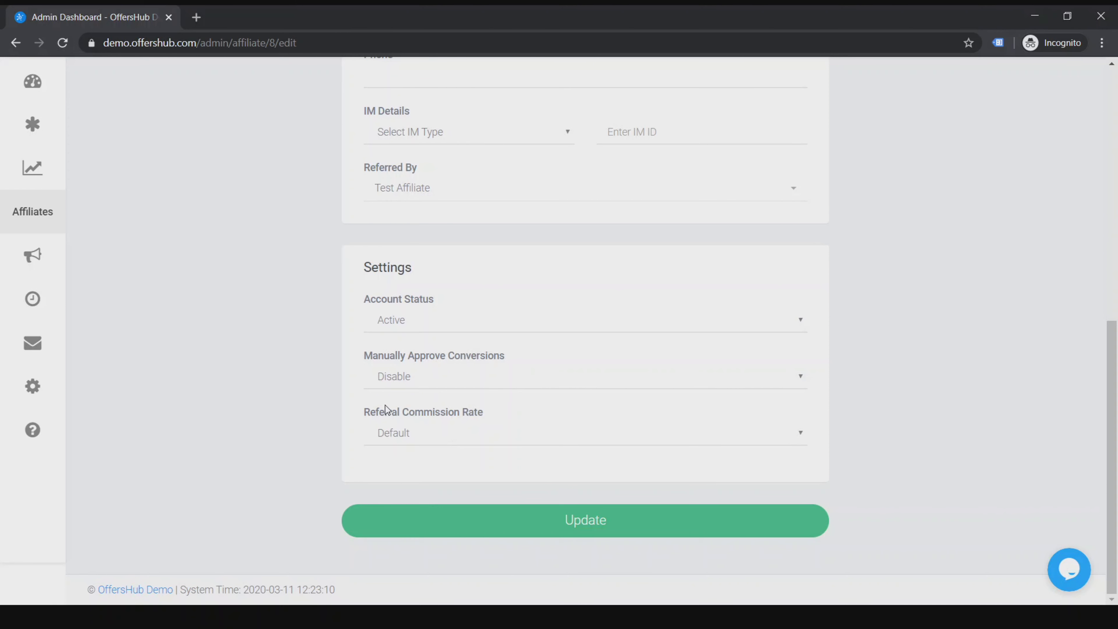
scroll(385, 405, up, 3)
click(417, 342)
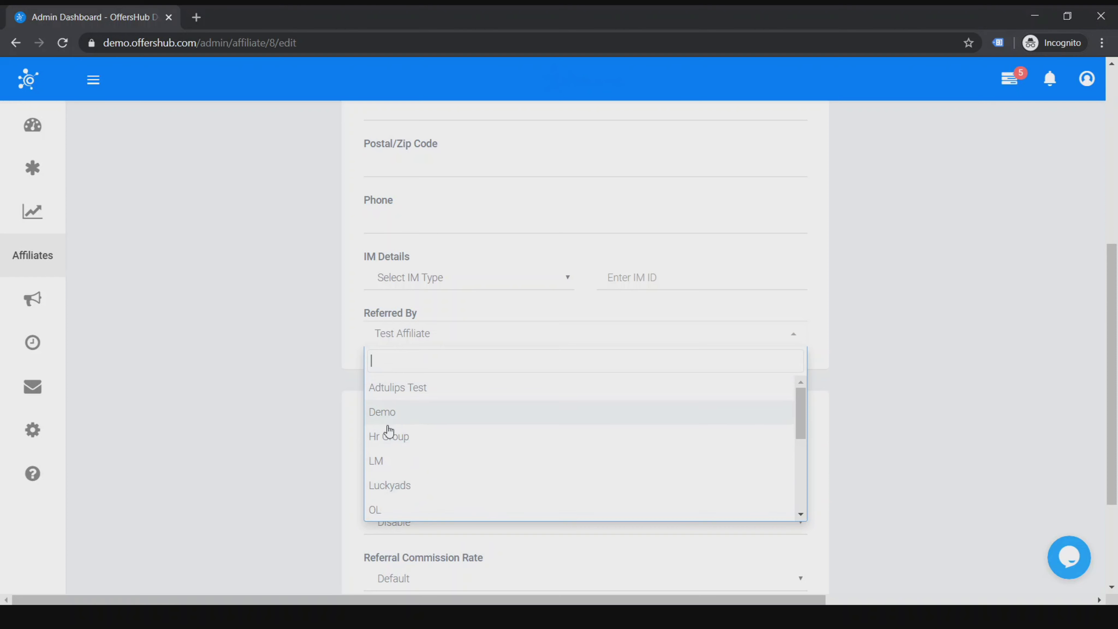
scroll(387, 430, down, 5)
click(411, 488)
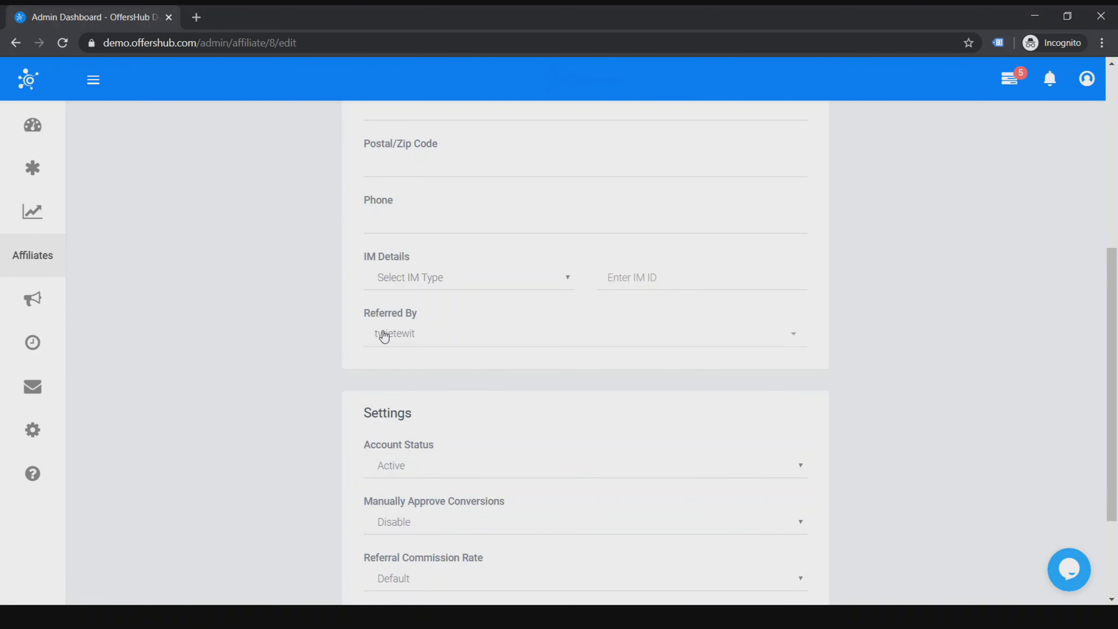
scroll(387, 343, up, 7)
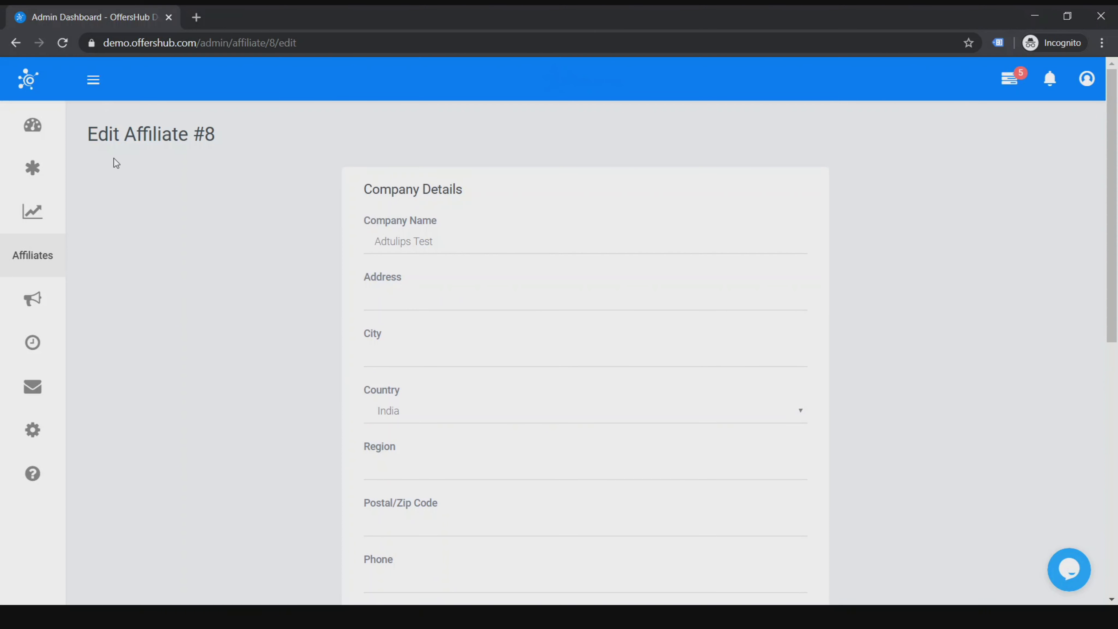
Step: Examine Adtulips Test's edit form, checking the company name, Referred By affiliate, account status, conversion approval and referral commission settings
scroll(217, 302, down, 10)
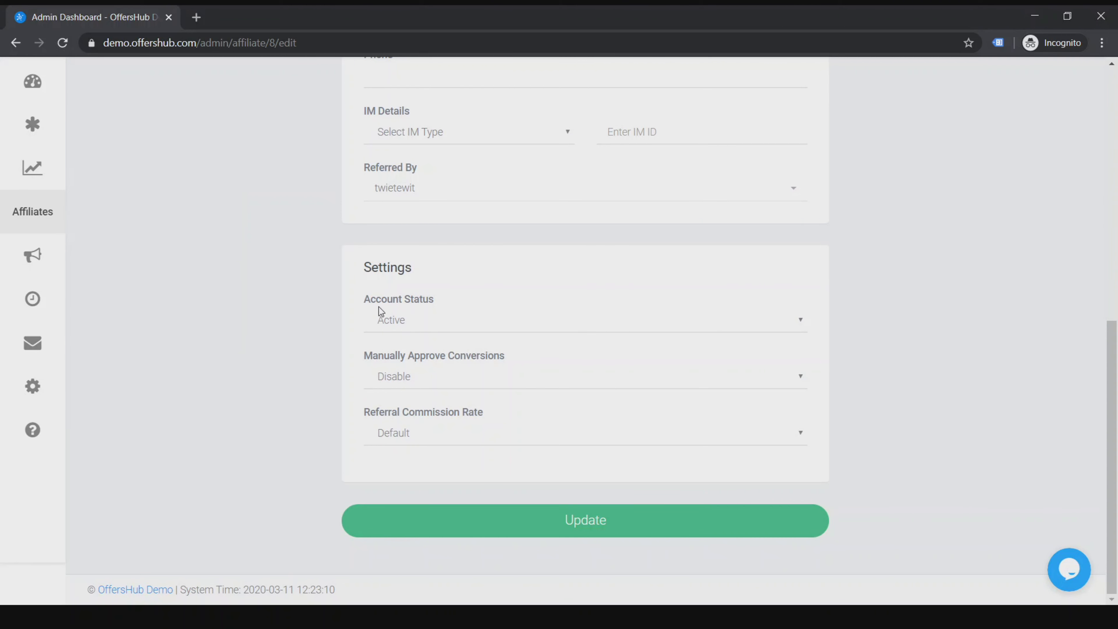
scroll(387, 246, up, 2)
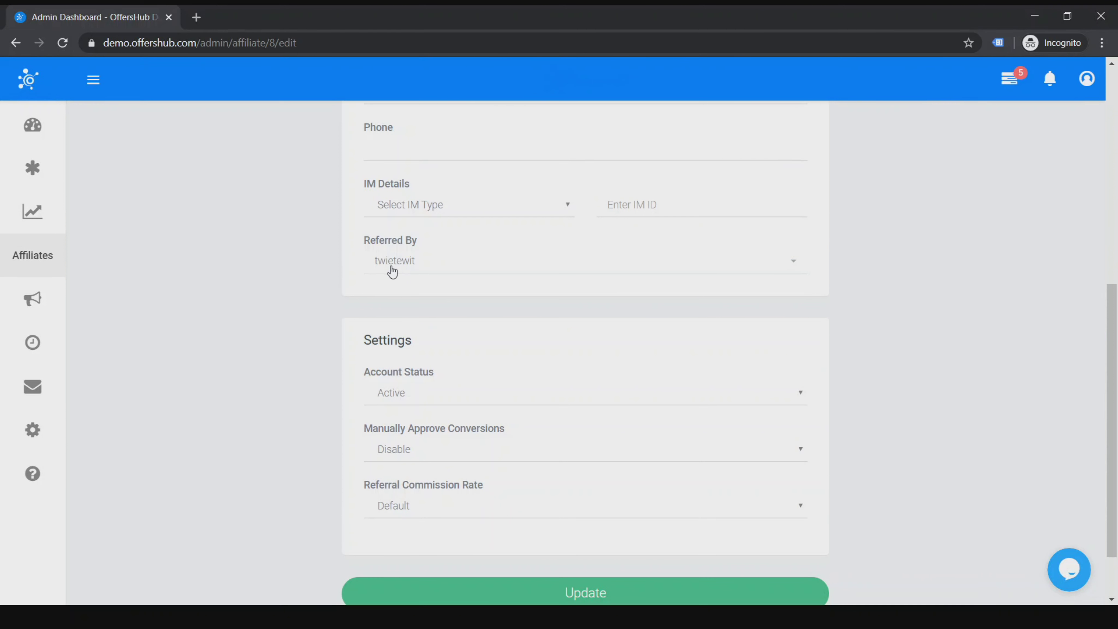
scroll(556, 292, up, 10)
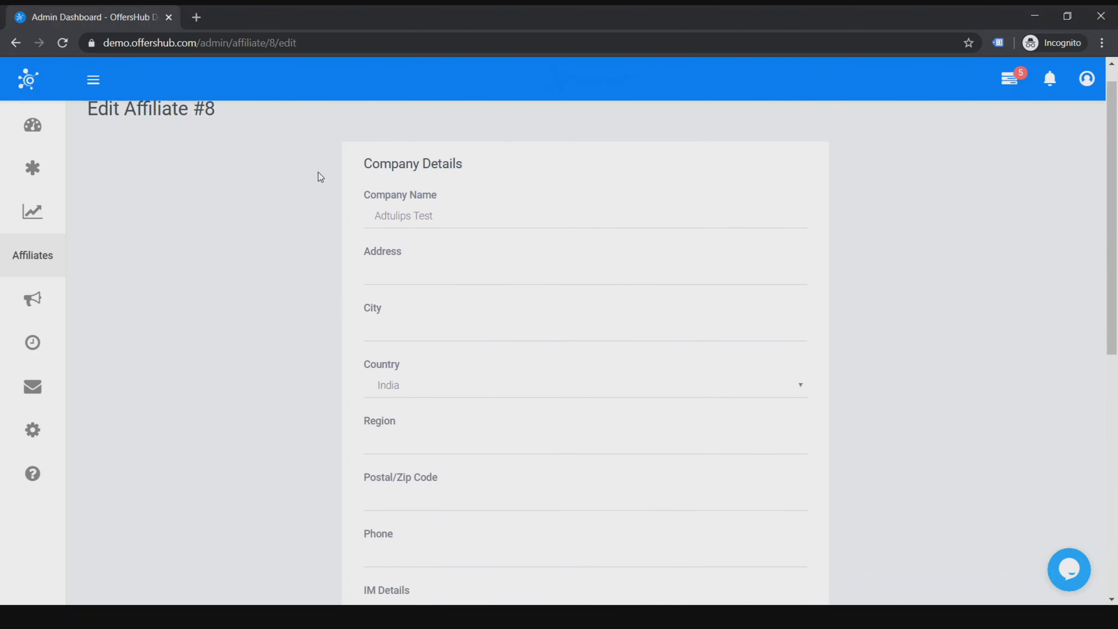
drag(436, 242, 295, 247)
click(345, 333)
scroll(396, 396, down, 10)
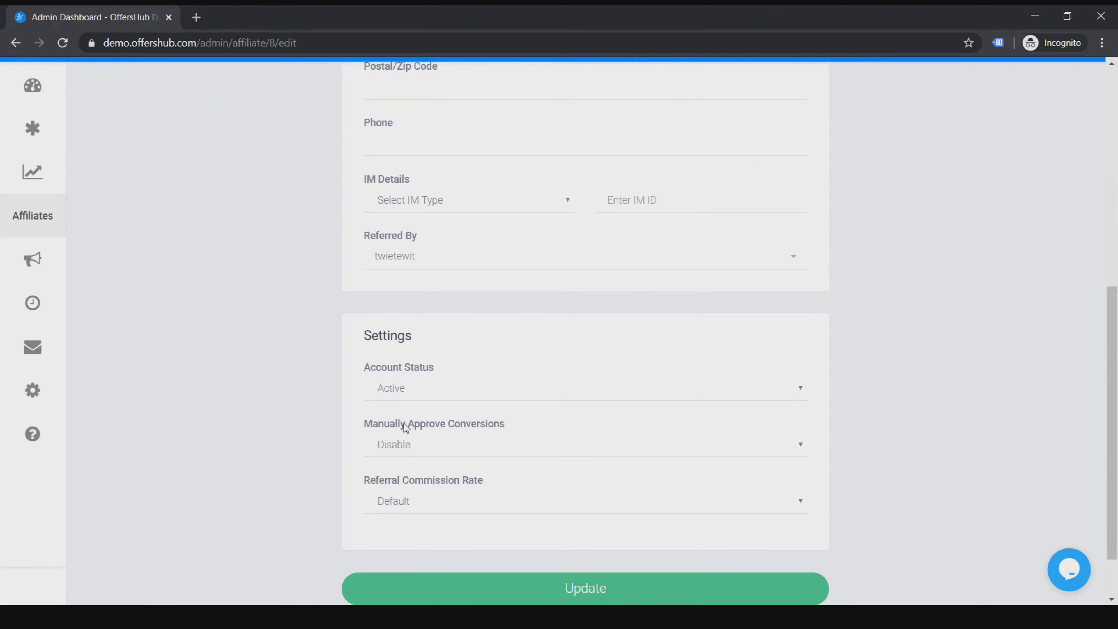
click(422, 268)
click(299, 258)
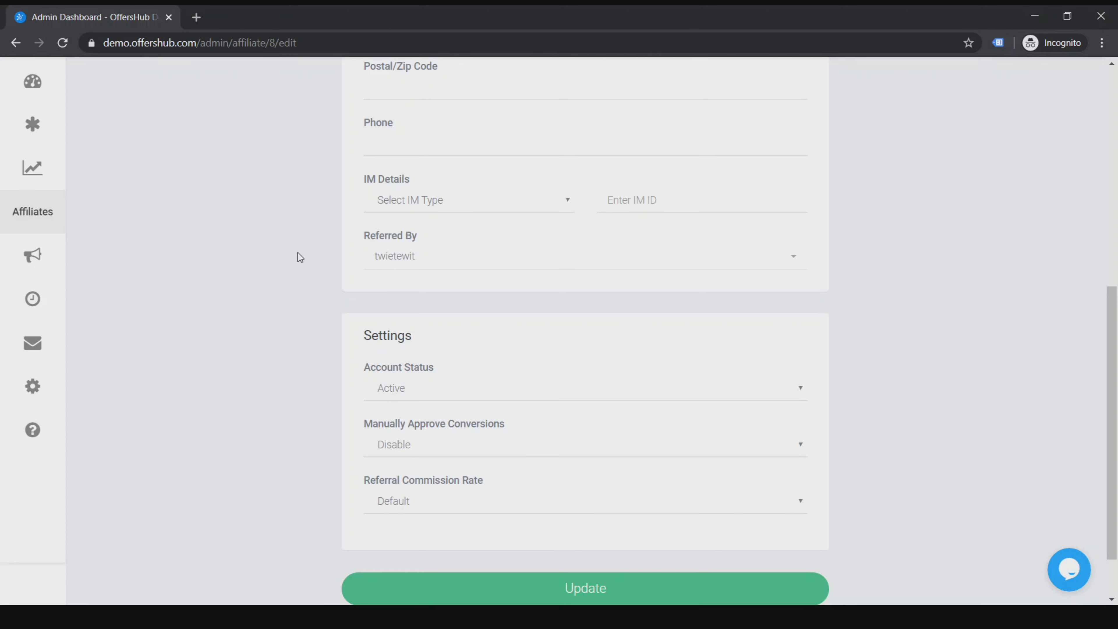
scroll(299, 259, down, 2)
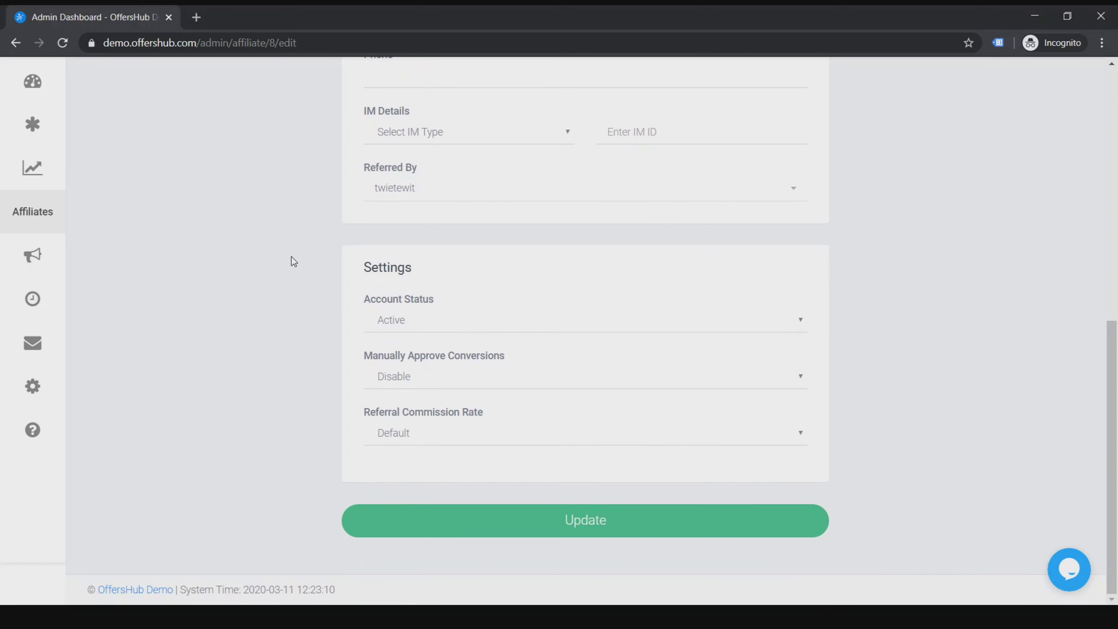
scroll(291, 259, up, 3)
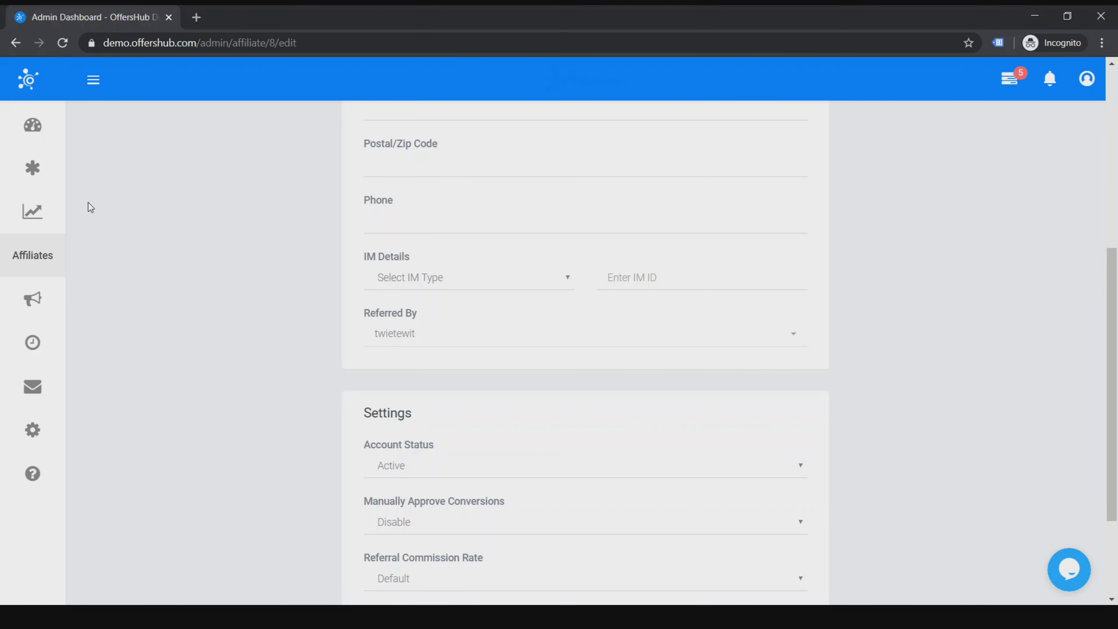
Step: Open the affiliate Demo from Manage Affiliates for editing
mouse_move(50, 260)
click(127, 261)
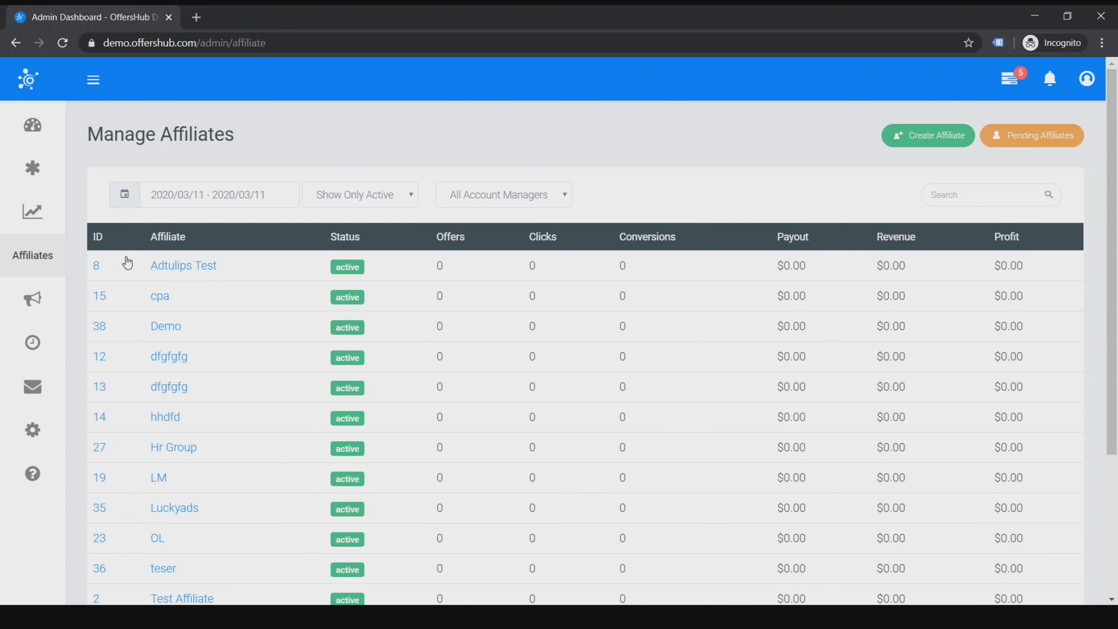
click(174, 326)
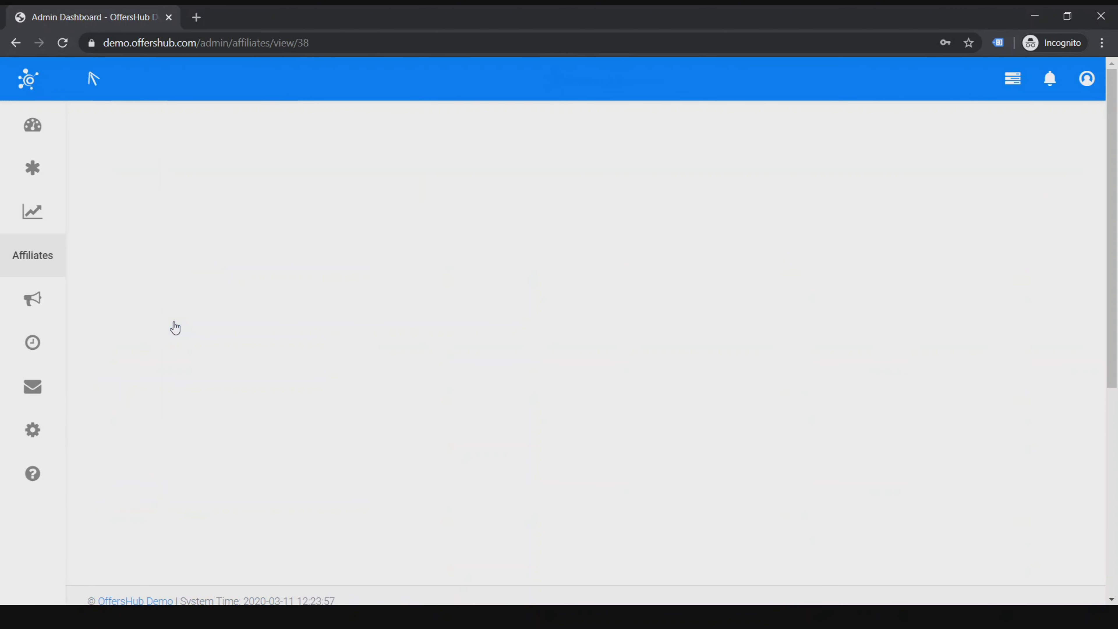
click(106, 492)
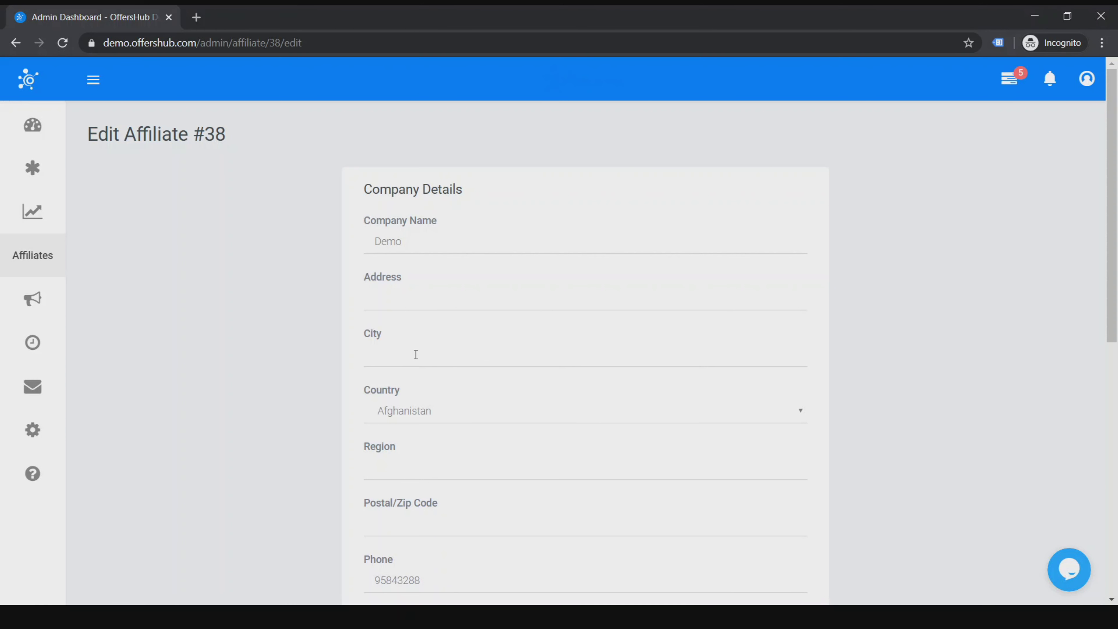
Step: Try the Custom option for Demo's Referral Commission Rate in its settings
scroll(415, 354, down, 10)
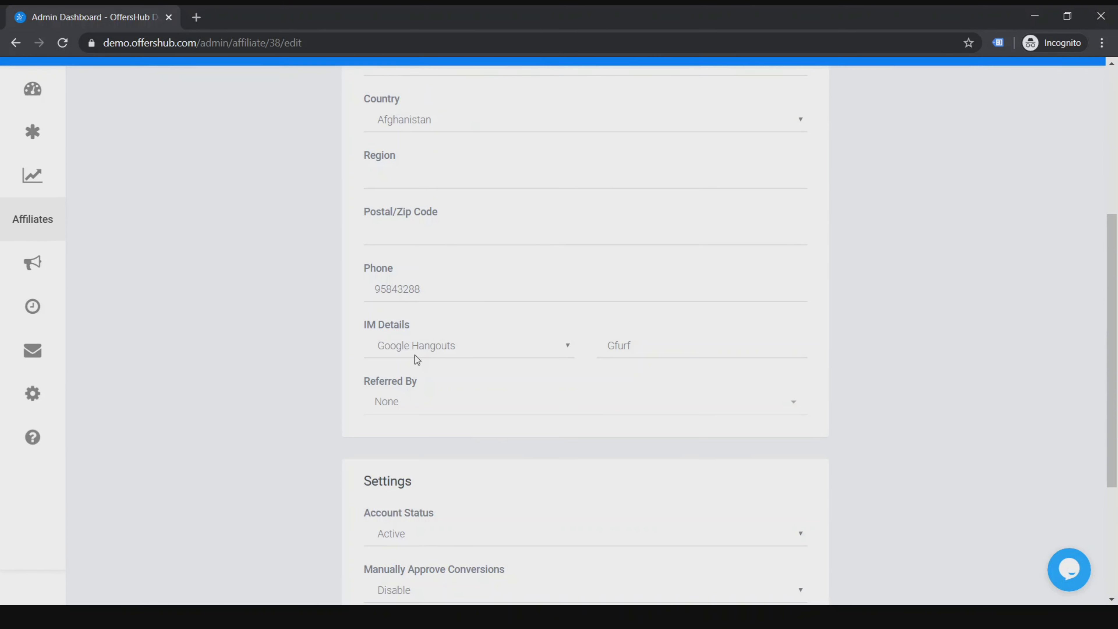
click(423, 430)
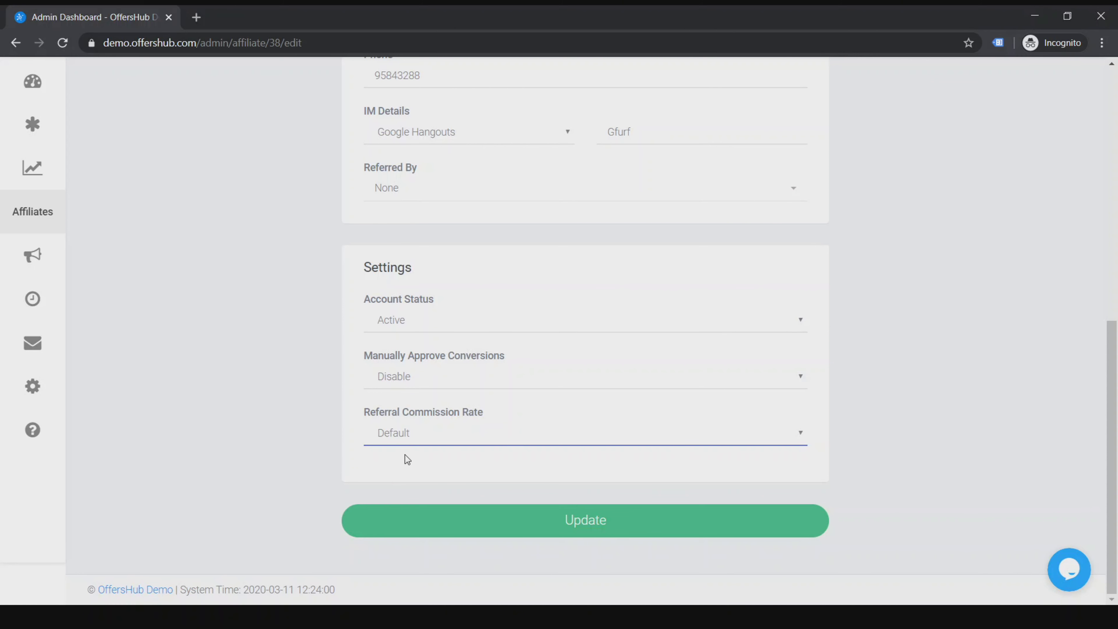
click(403, 468)
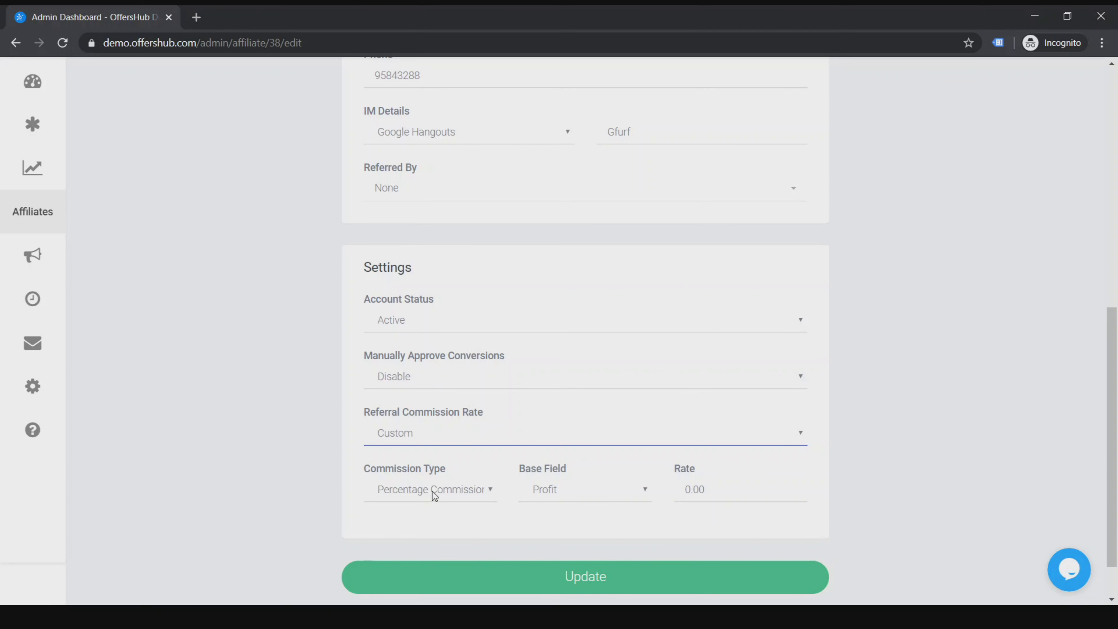
Step: Examine the Commission Type, Base Field and Rate options of Demo's custom referral commission, leaving Percentage Commission on Profit selected
click(422, 492)
click(415, 507)
click(556, 494)
drag(557, 494, 502, 489)
key(shift+Tab)
key(Up)
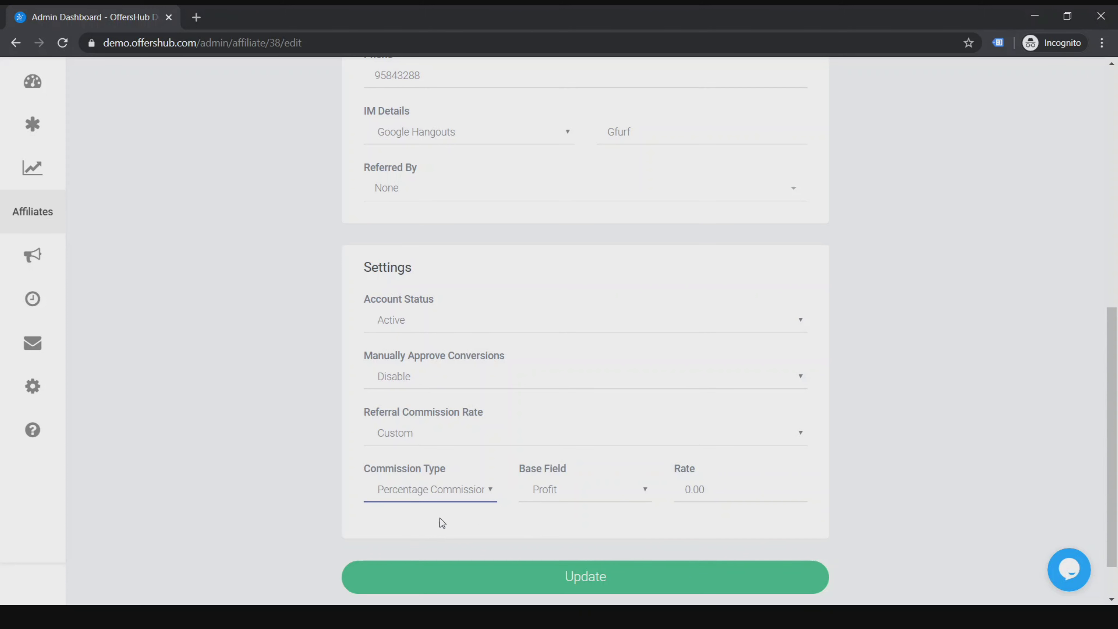
key(Tab)
click(710, 487)
click(870, 446)
scroll(203, 426, up, 10)
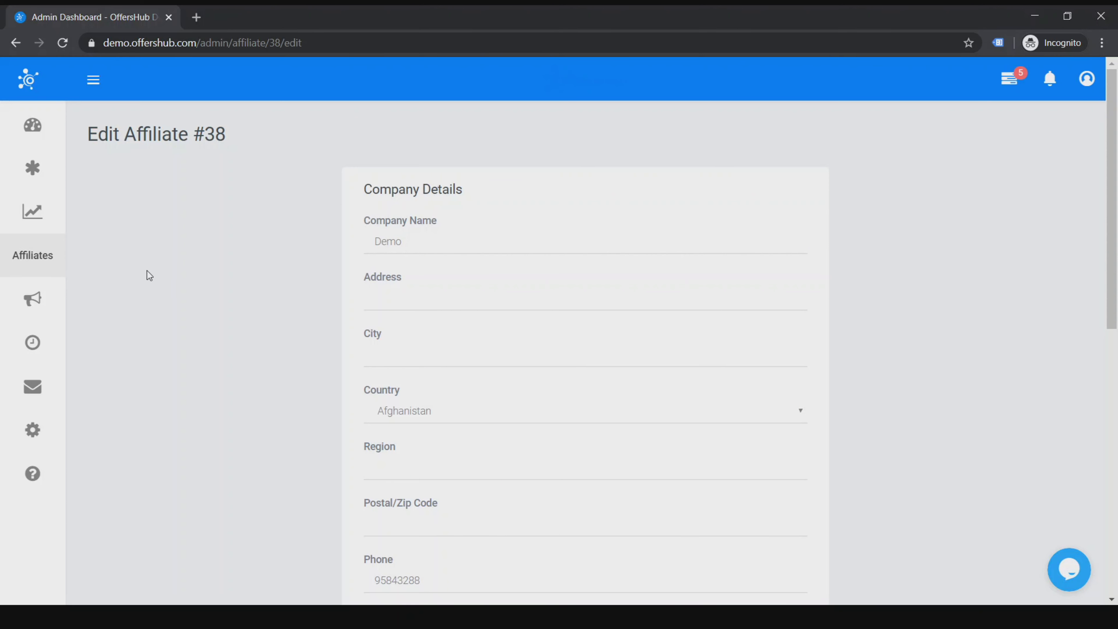
mouse_move(35, 266)
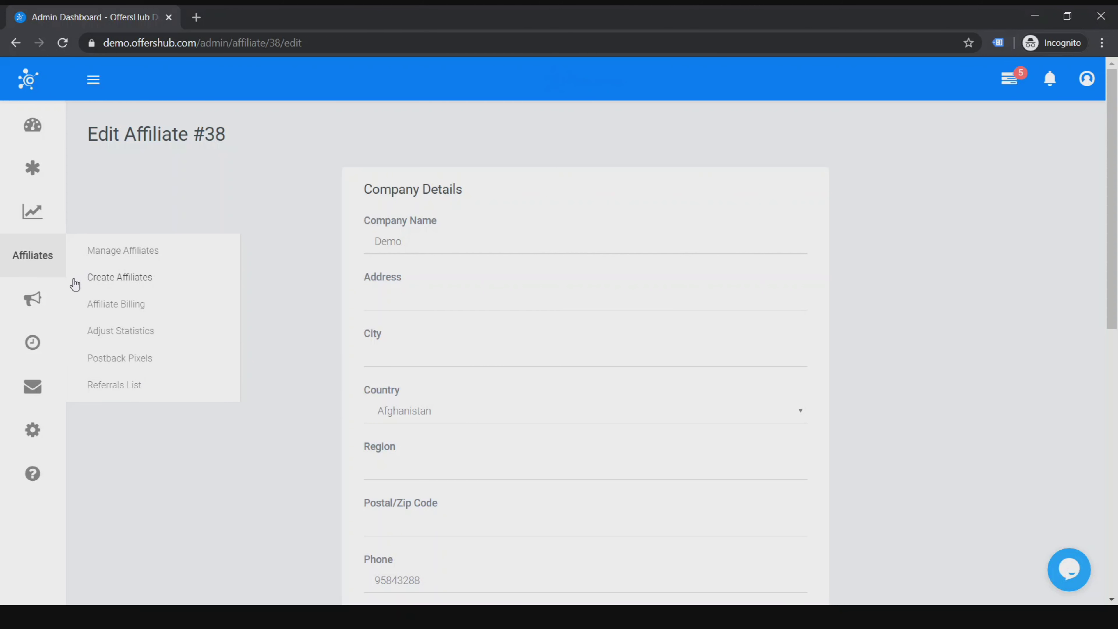
mouse_move(38, 301)
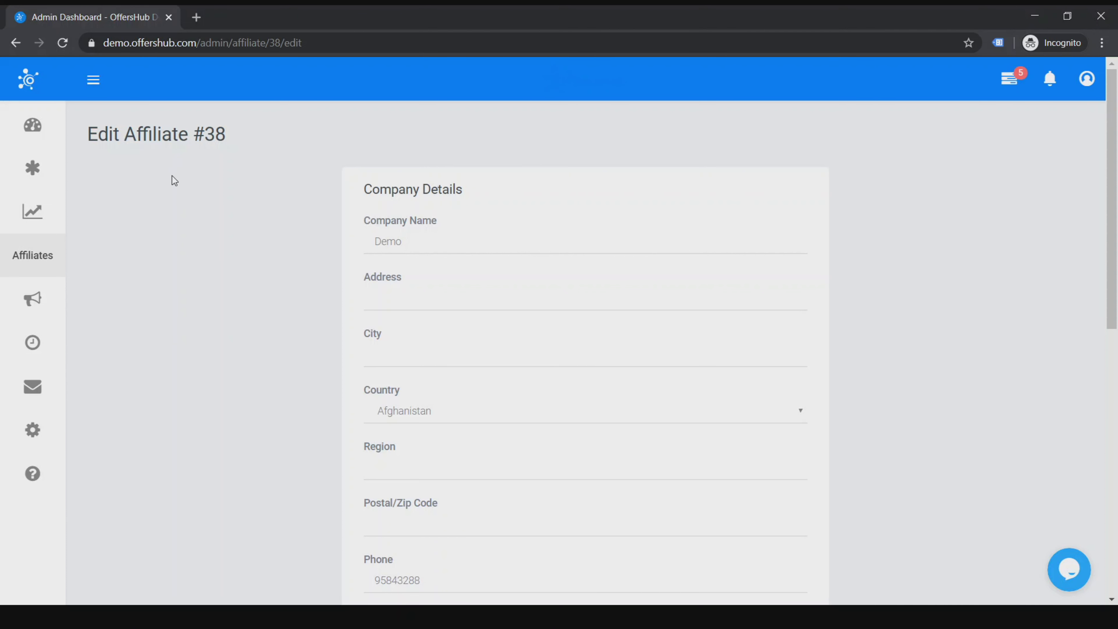
scroll(399, 265, down, 5)
scroll(399, 264, down, 5)
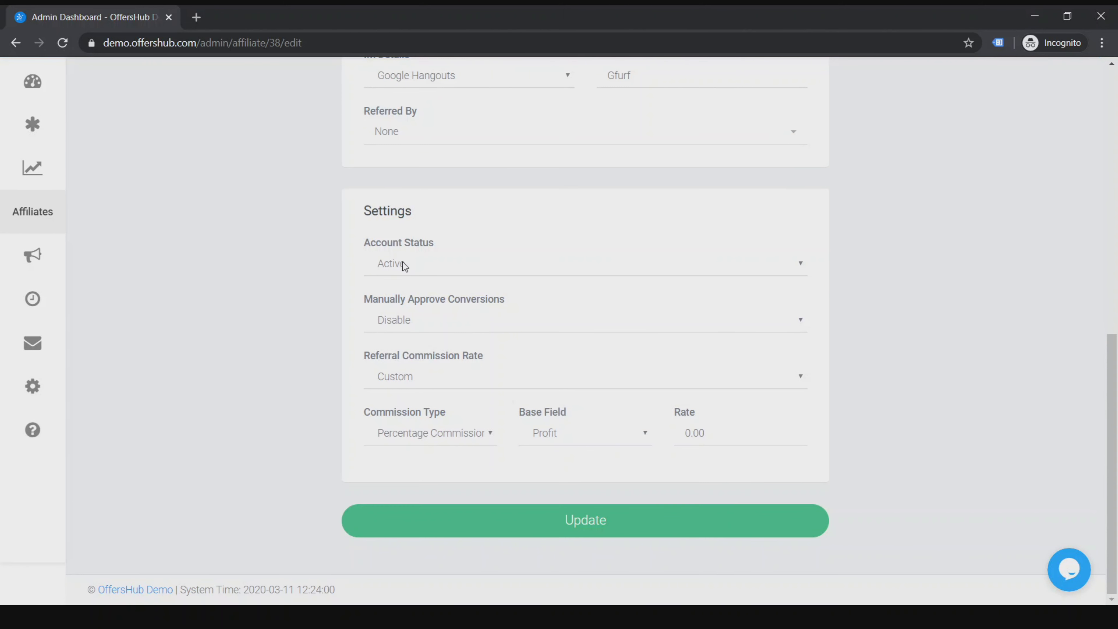
scroll(399, 264, up, 6)
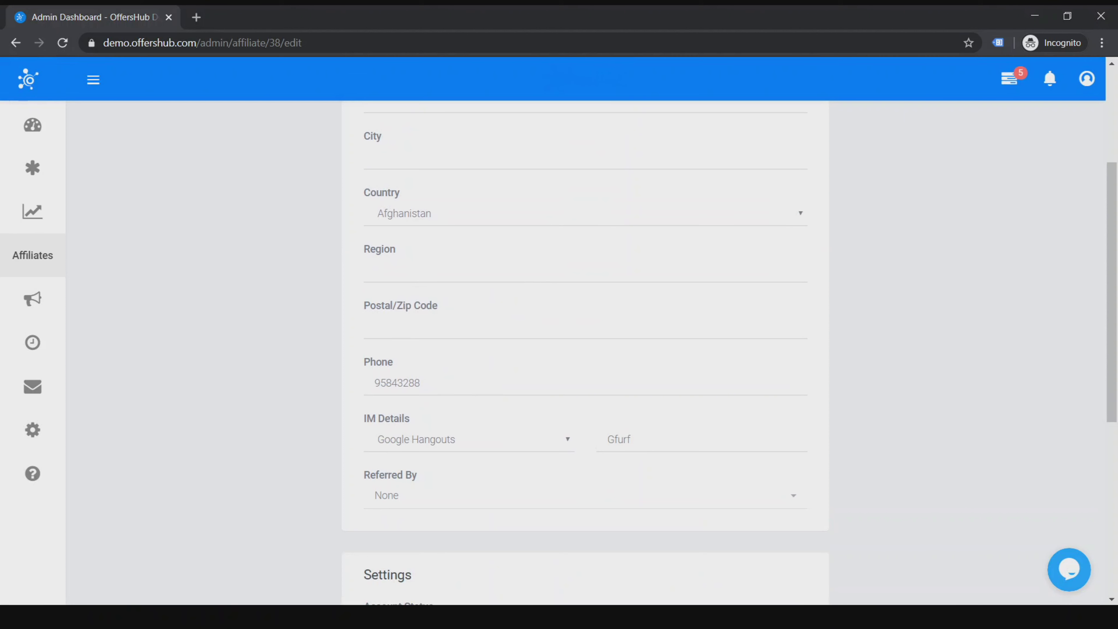
scroll(1005, 425, up, 4)
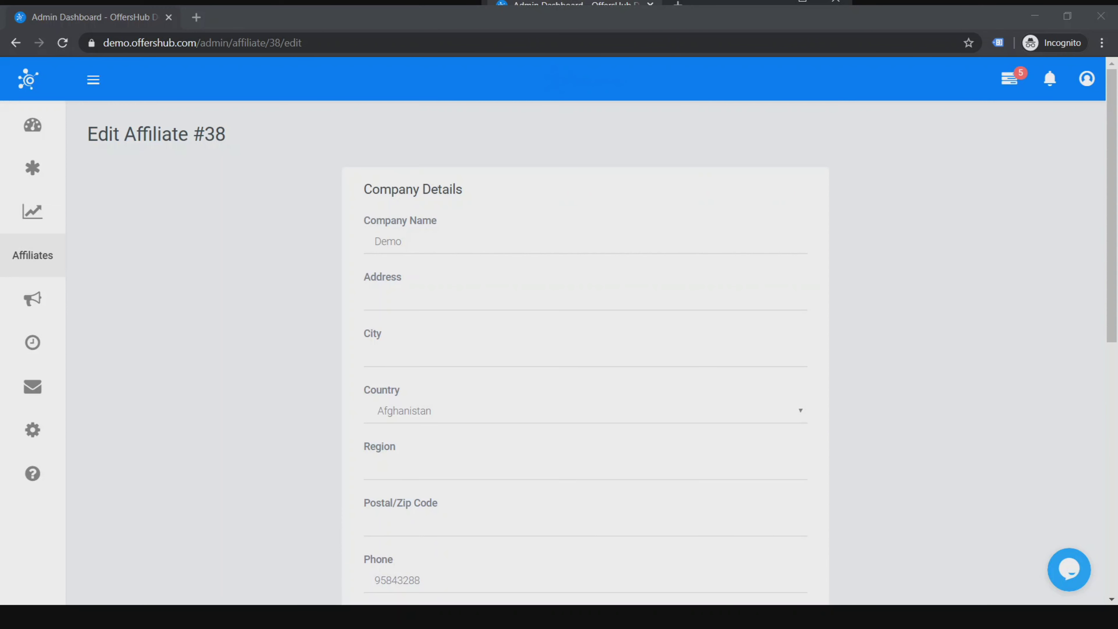
click(1005, 425)
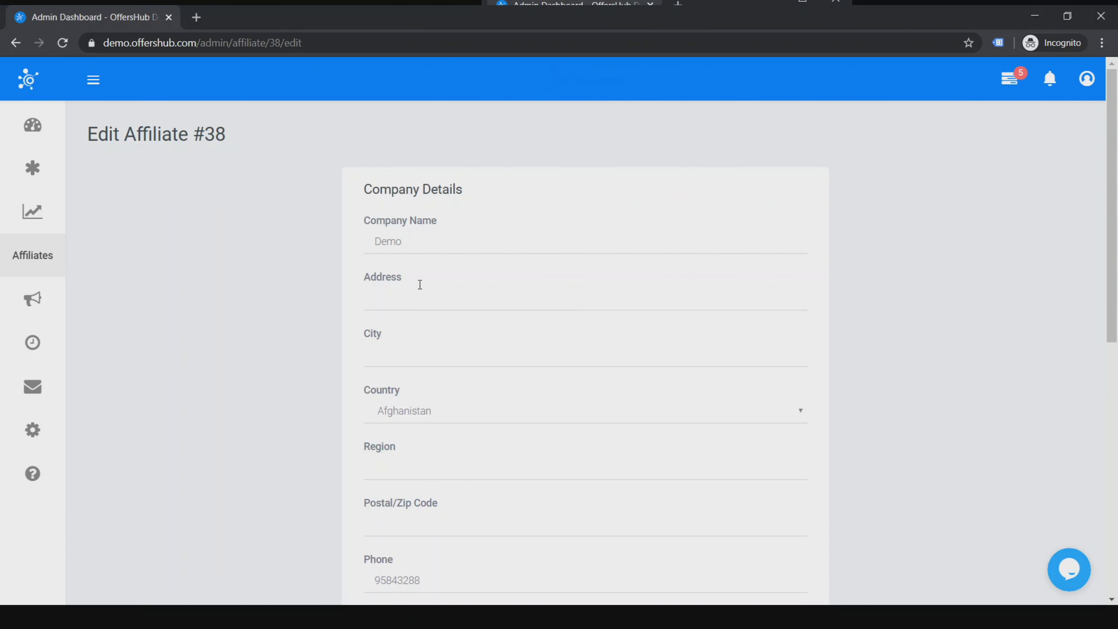
Step: Open the affiliate Demo from Manage Affiliates and examine its affiliate information and account manager details
mouse_move(45, 257)
click(133, 253)
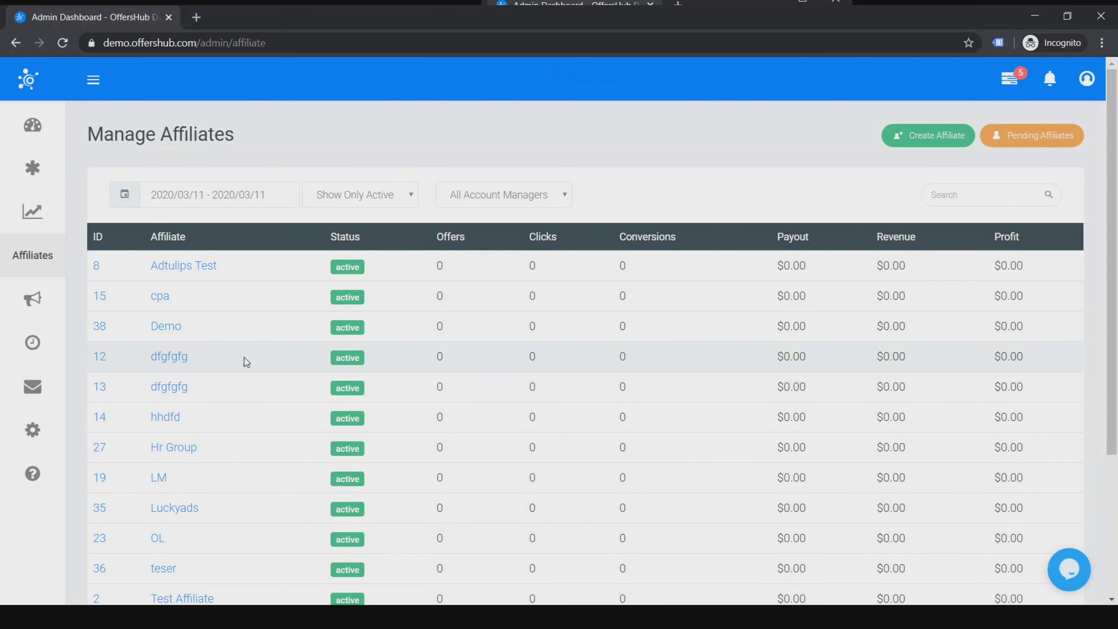
click(175, 330)
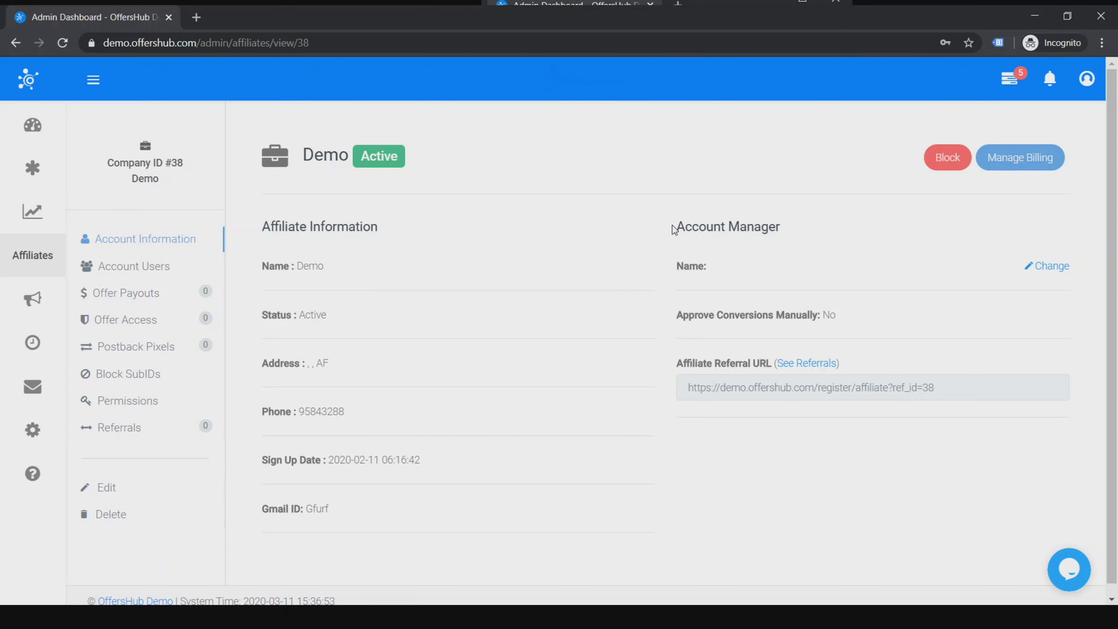
drag(674, 228, 766, 201)
click(154, 274)
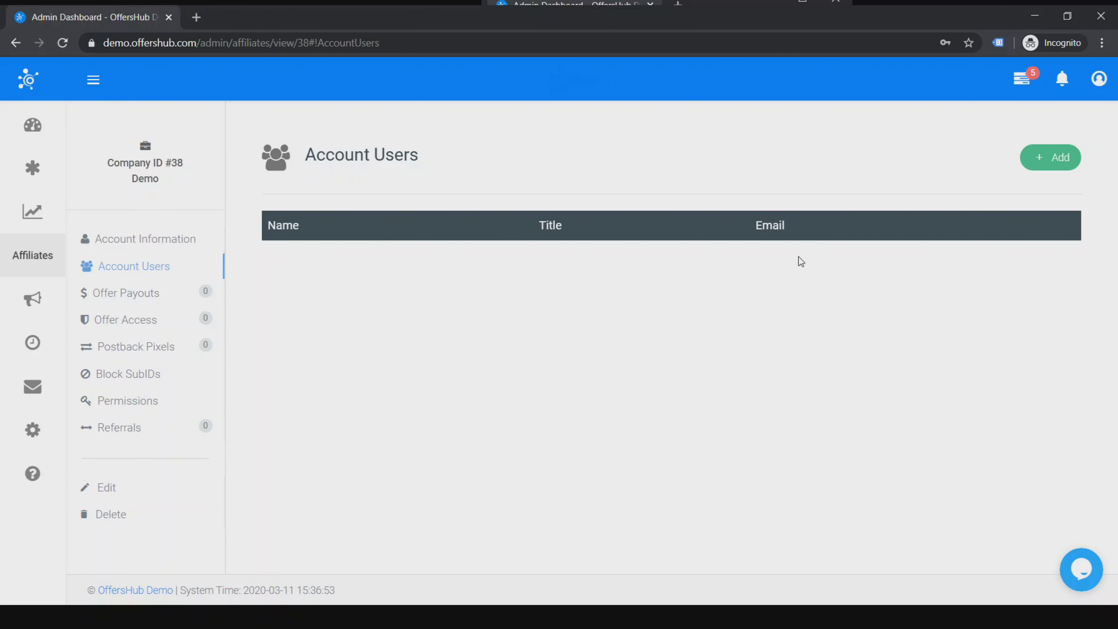
click(1044, 157)
click(498, 169)
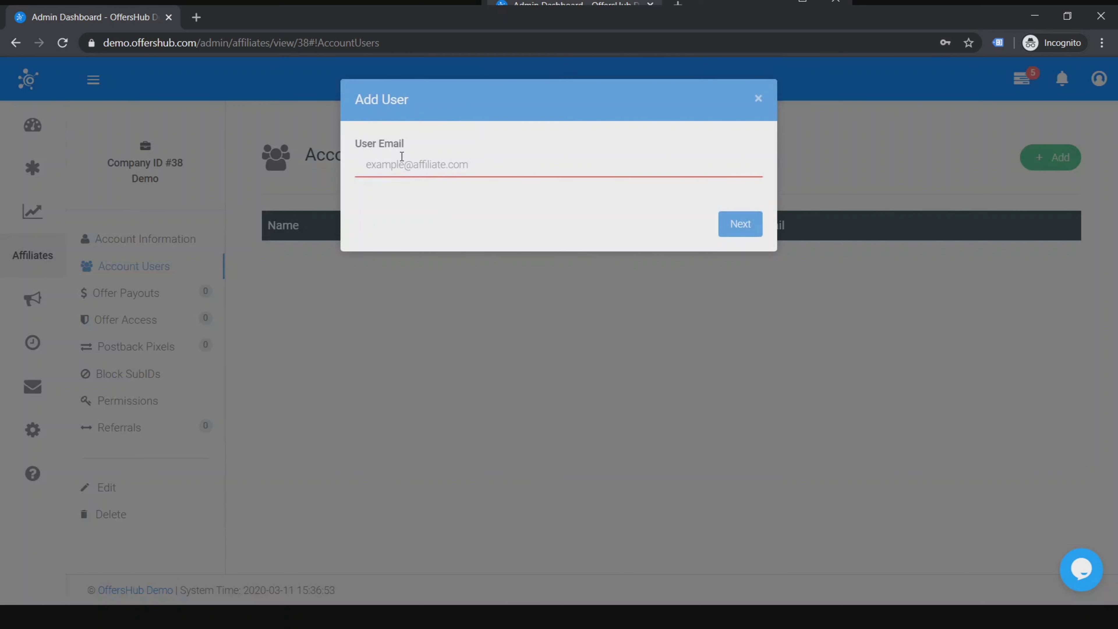
click(757, 100)
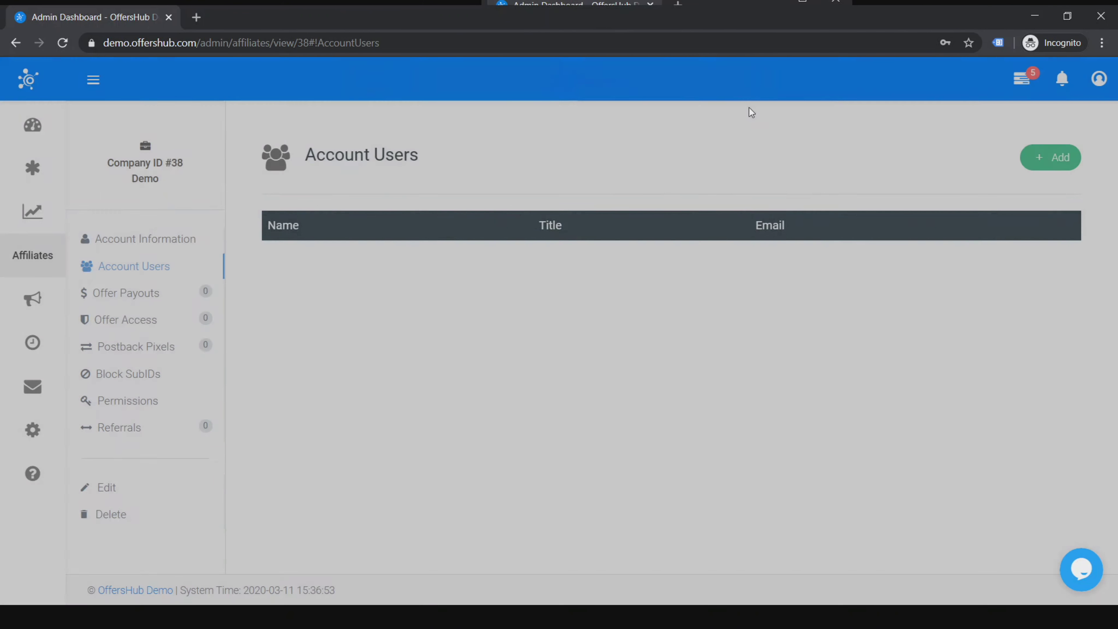
Step: Try a custom payout for Demo with the offer Facebook Lite and event Goal 2 (ID #2), returning to the affiliate's page without saving
click(164, 293)
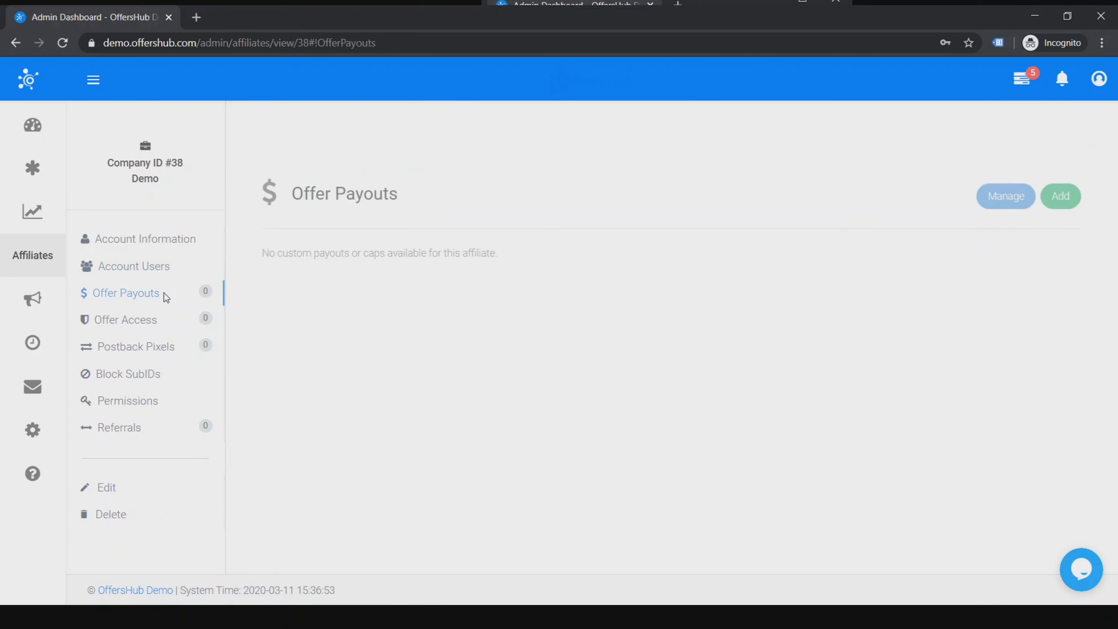
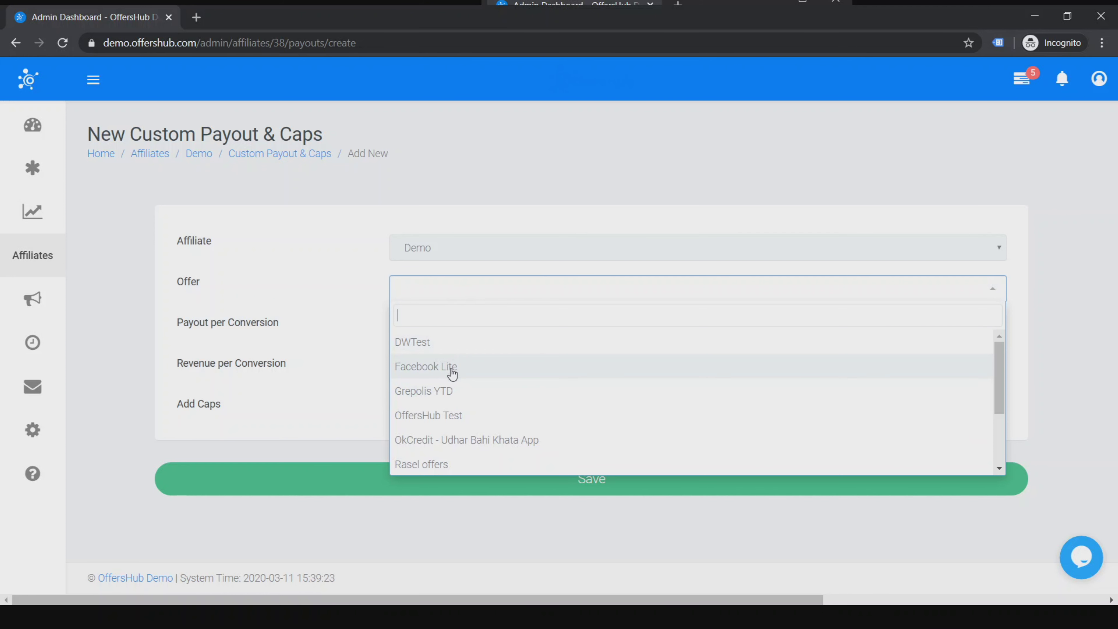
click(458, 379)
click(436, 339)
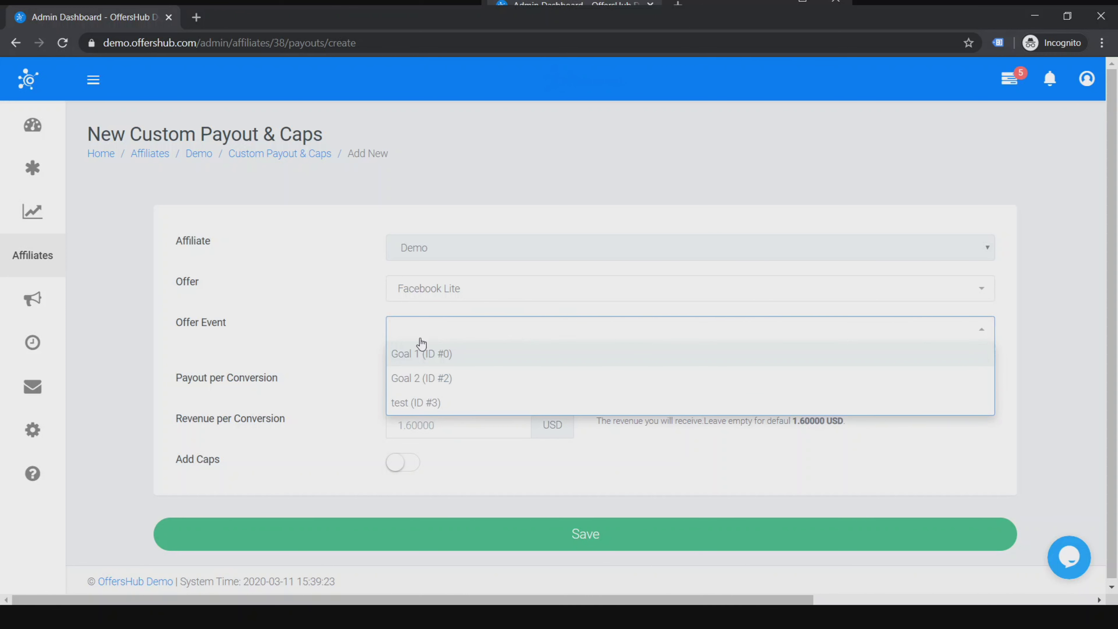
click(433, 381)
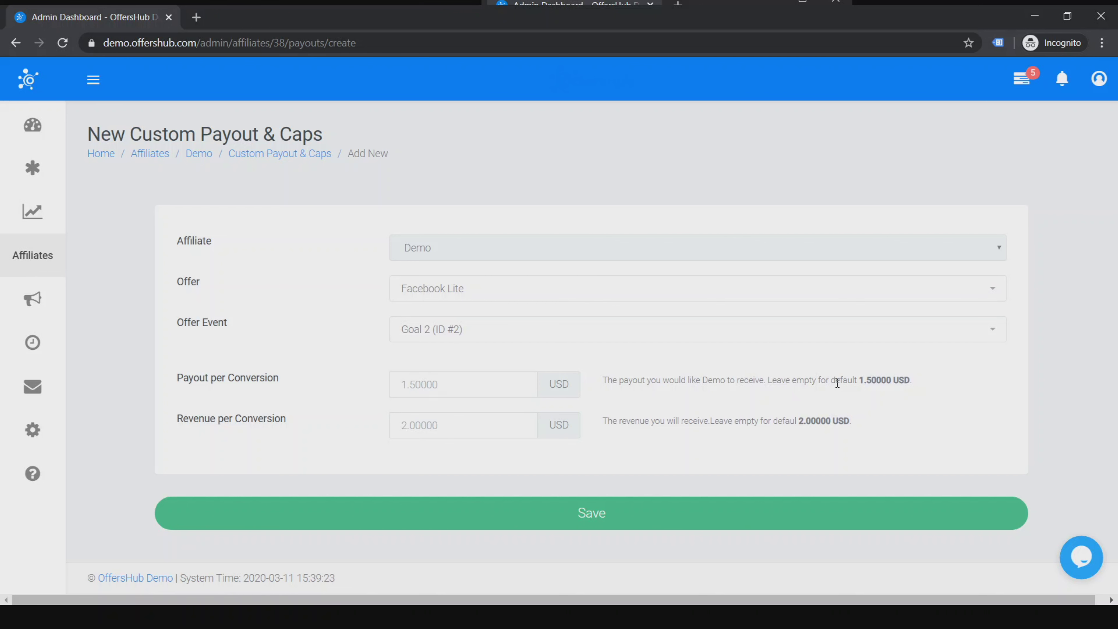
click(850, 401)
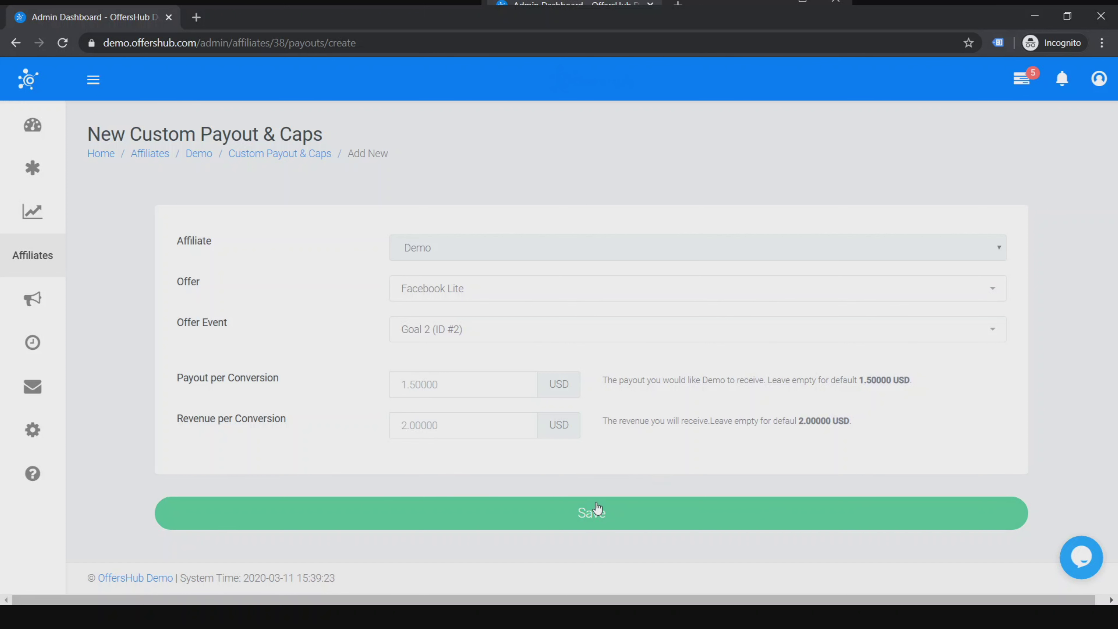
click(312, 158)
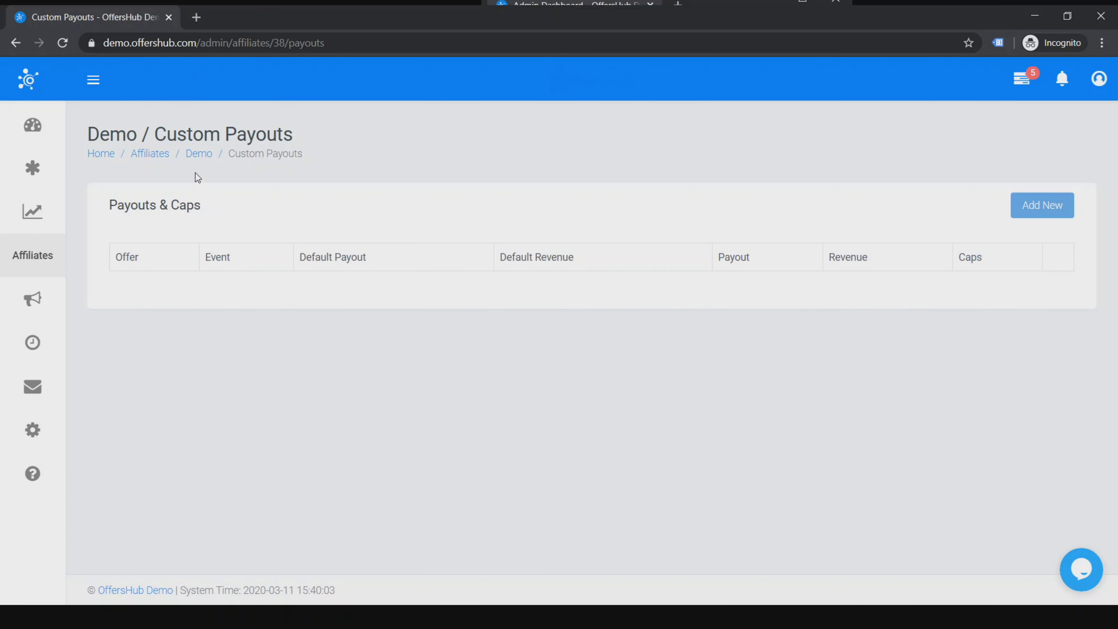
click(203, 154)
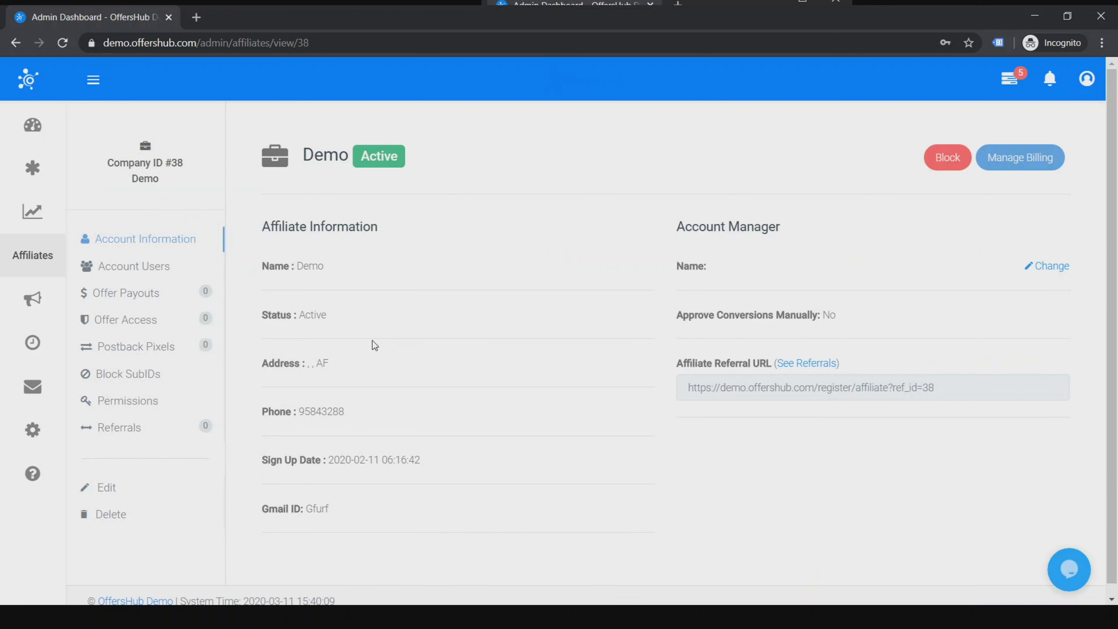
Step: View Demo's allowed and blocked offers in its access control and return to the affiliate's account information
click(150, 325)
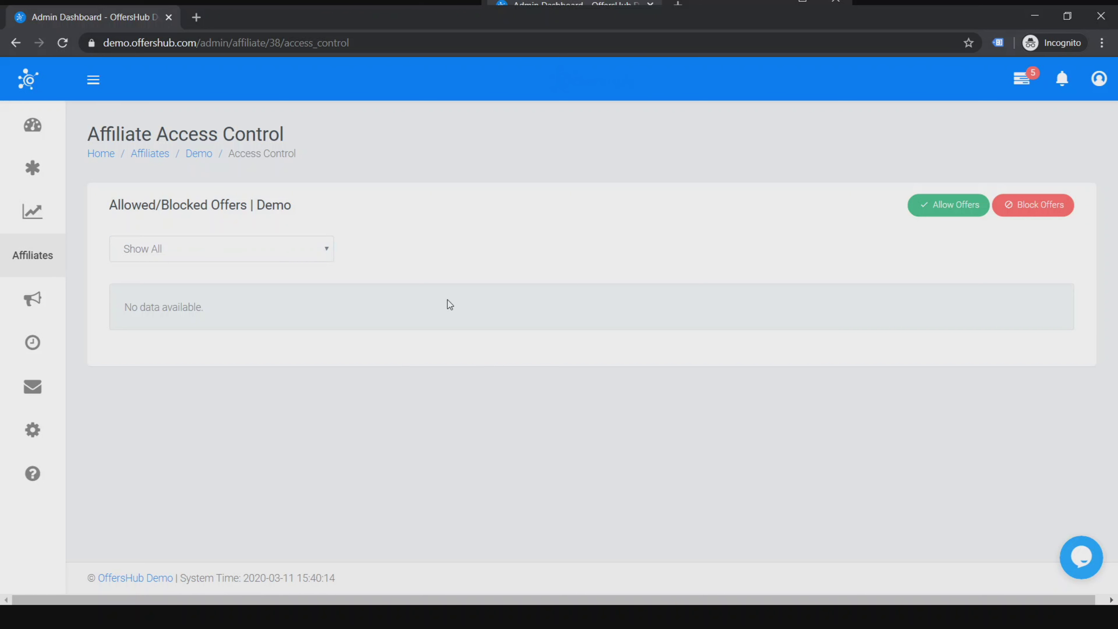
click(209, 158)
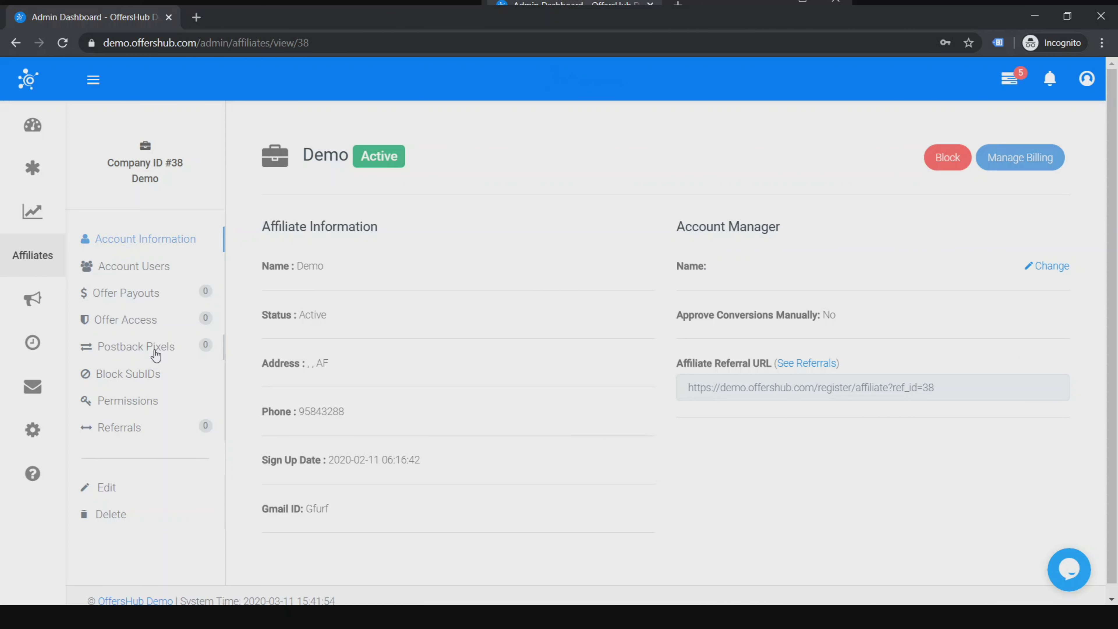
Step: View Demo's postback pixels in the Callback Manager and return to the affiliate's account information
click(136, 346)
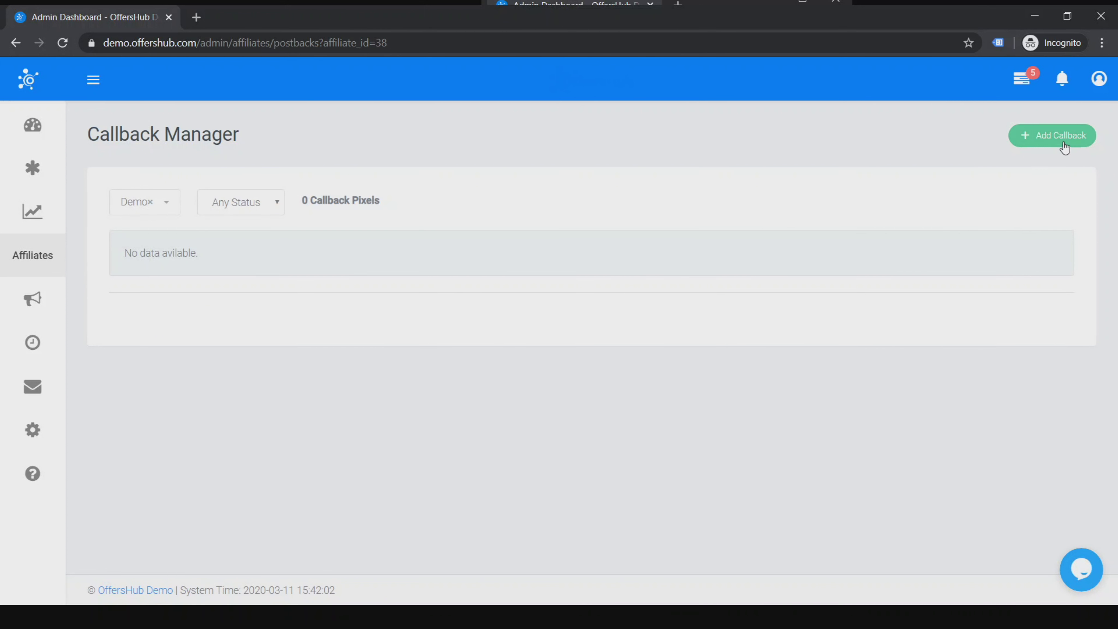
click(16, 43)
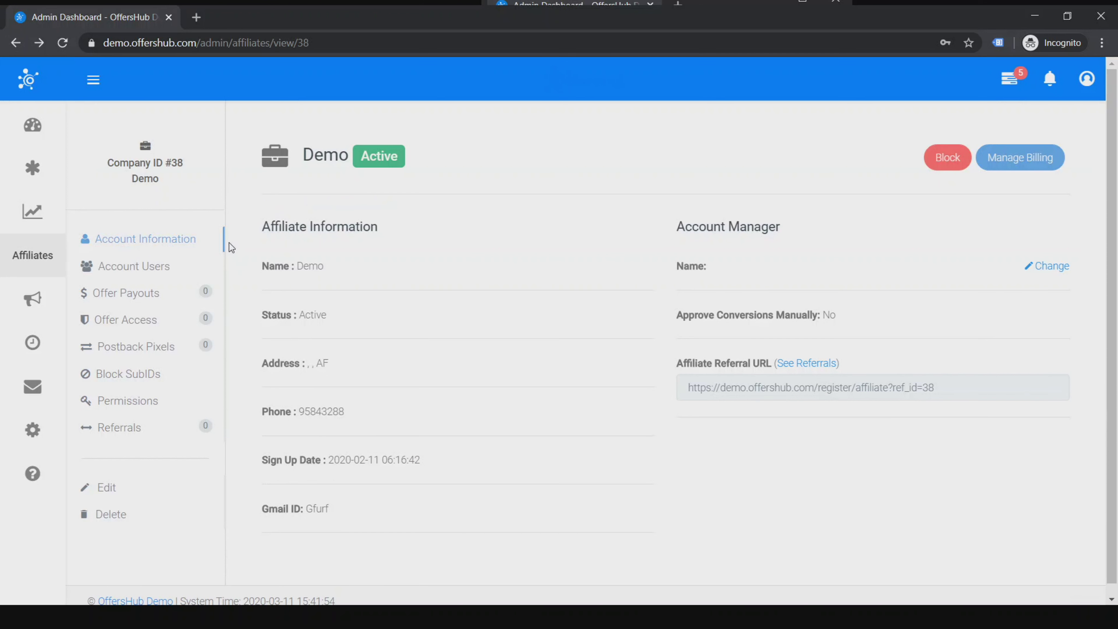
Step: Try blocking a new SubID for Demo with the offer Facebook Lite, cancel the form and return to the affiliate's page
click(148, 378)
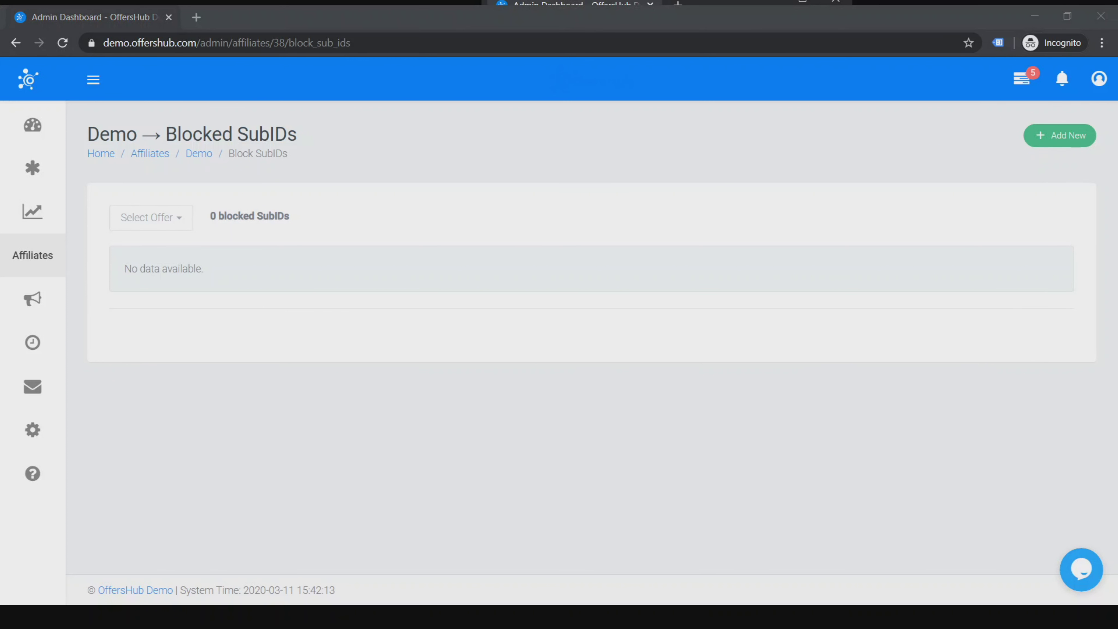
click(963, 405)
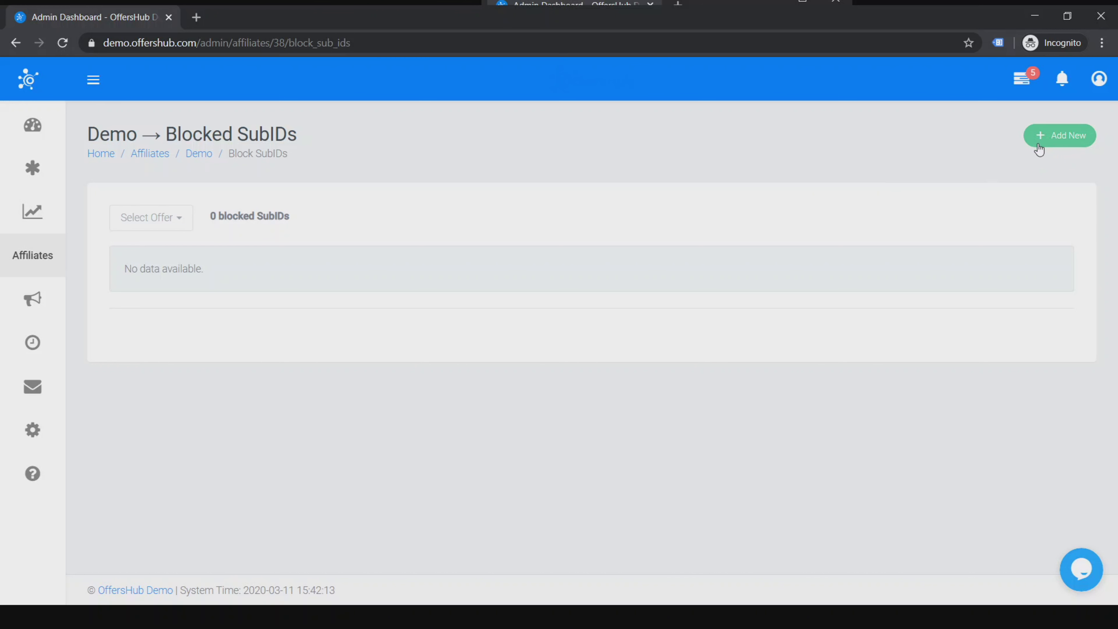
click(1043, 131)
click(510, 179)
click(429, 248)
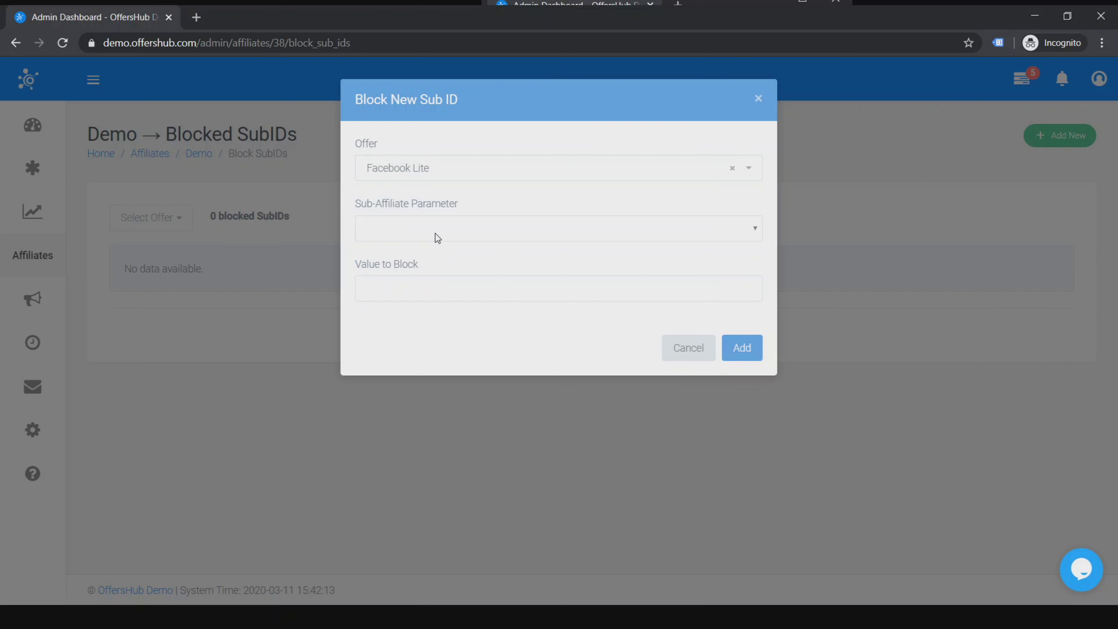
click(436, 230)
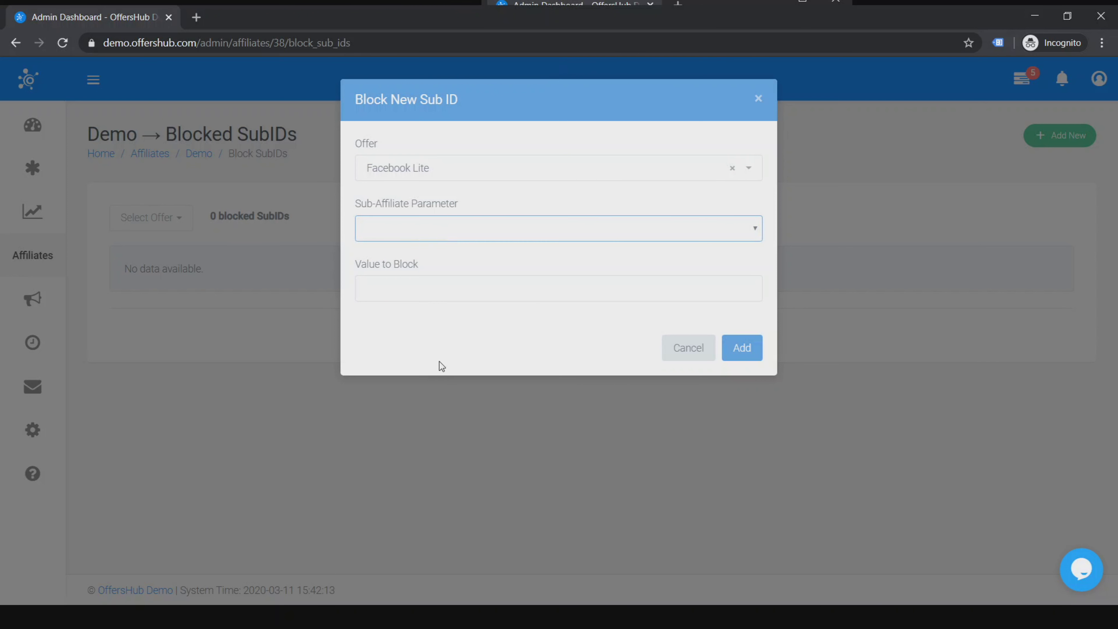
click(425, 287)
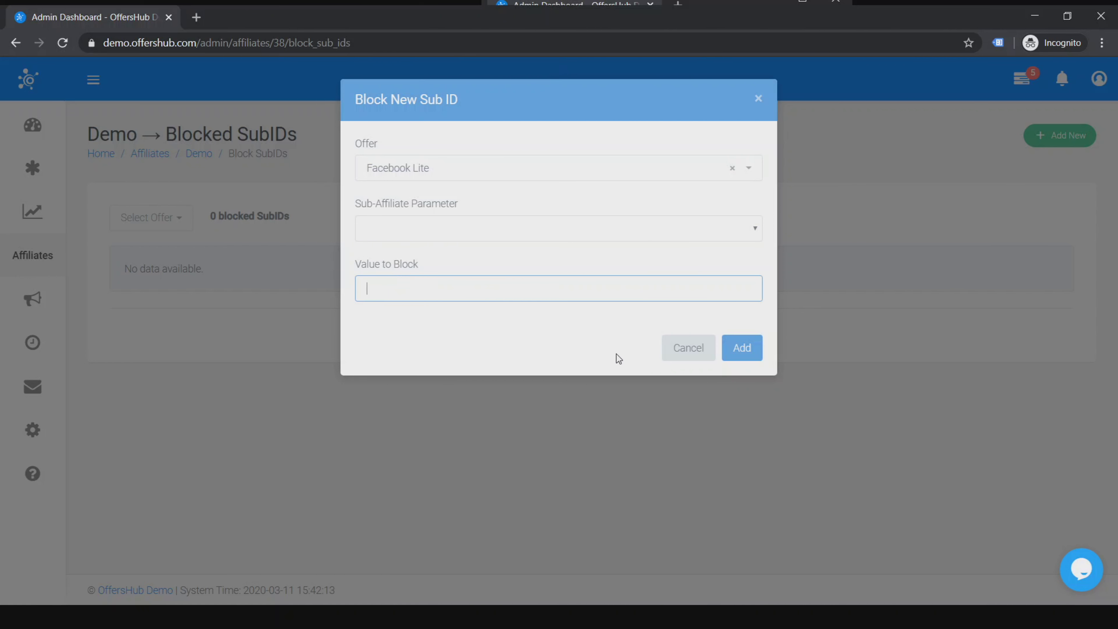
click(673, 356)
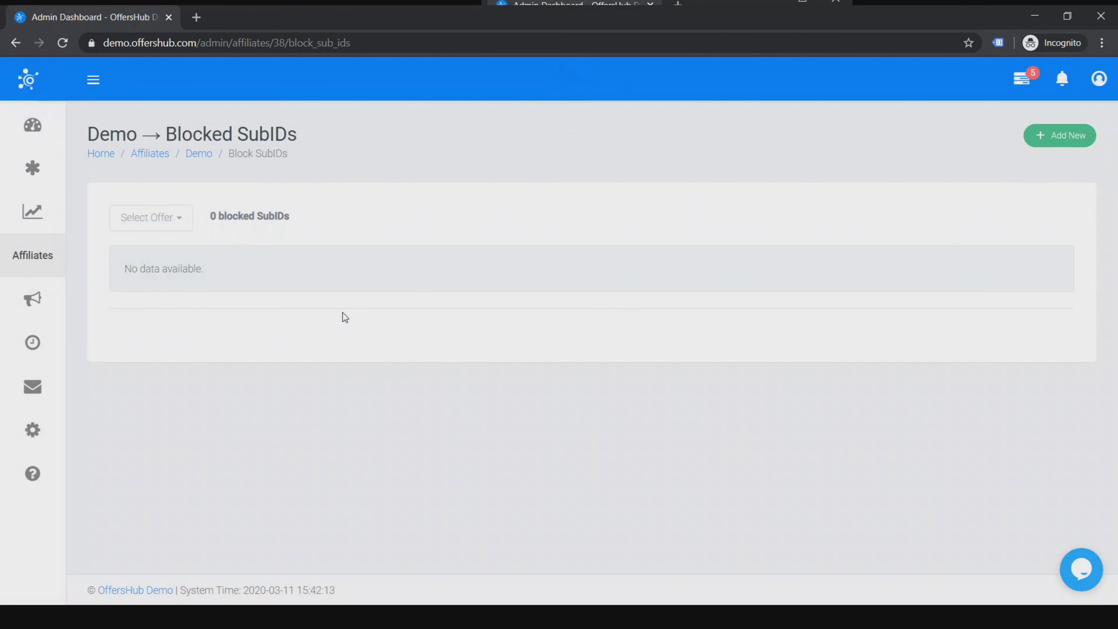
click(194, 154)
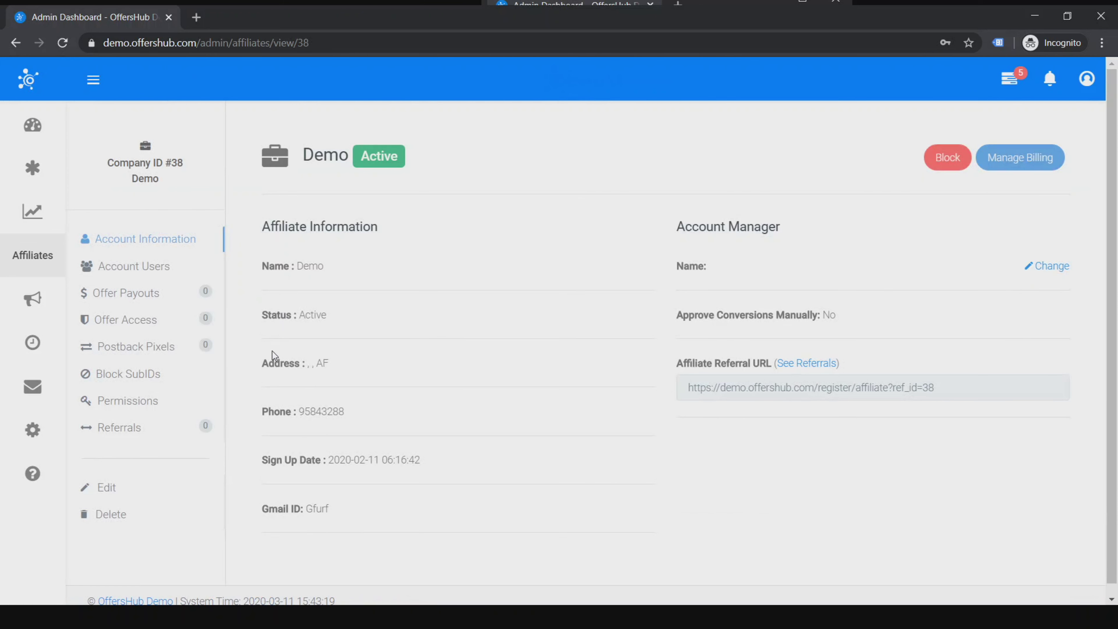
Step: Open Demo's affiliate permissions and examine the whole list from Access Reports to Manage postback URLs
click(160, 399)
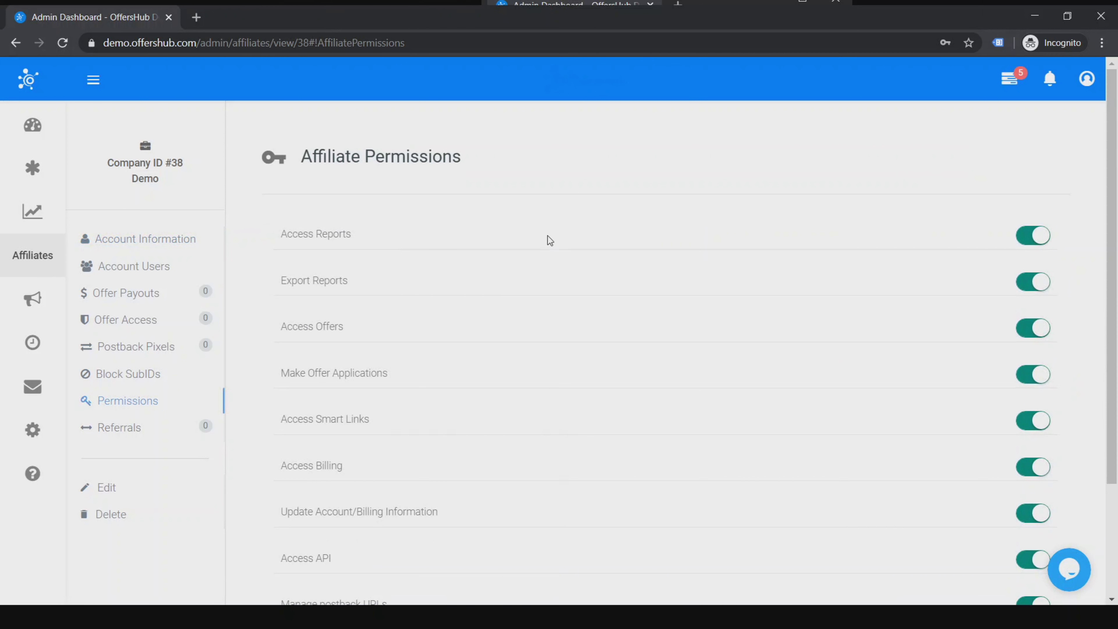
scroll(580, 247, down, 2)
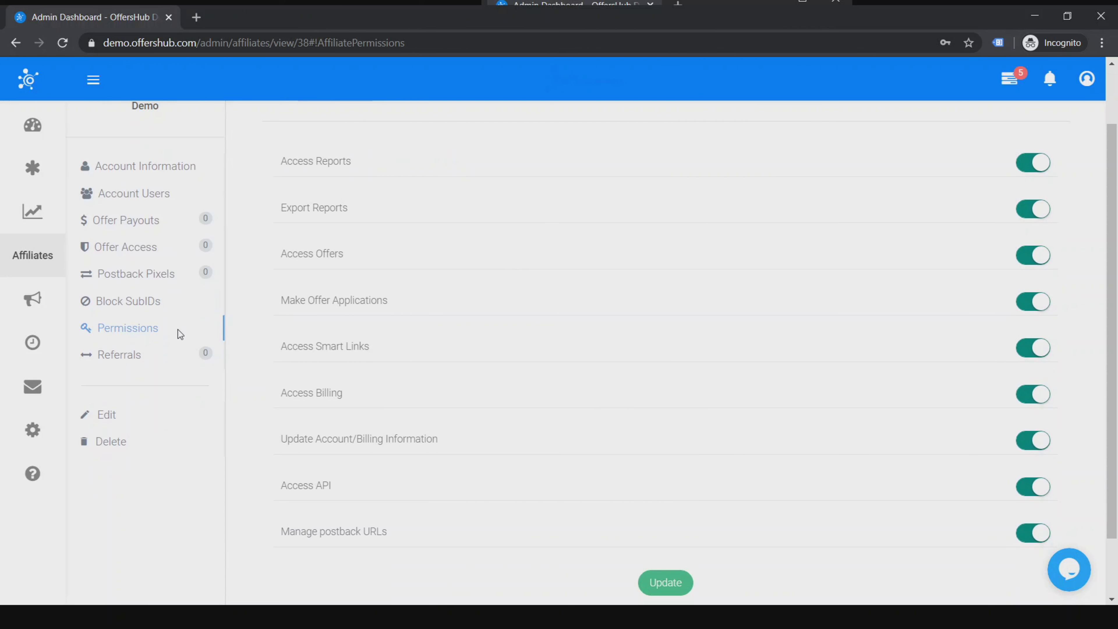
scroll(228, 358, up, 2)
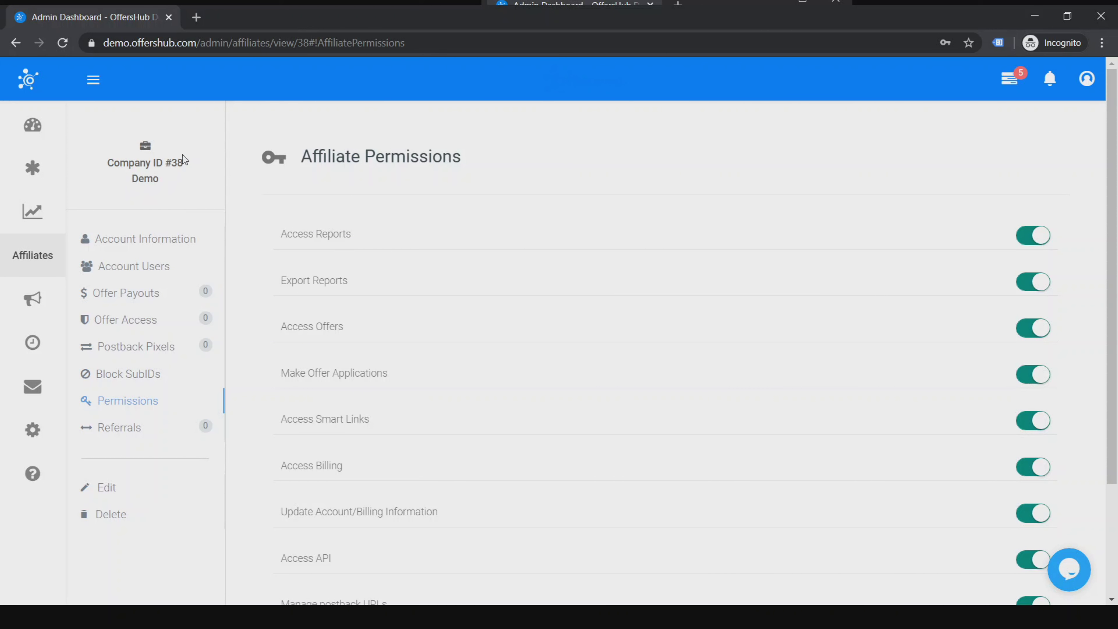
scroll(436, 264, down, 4)
scroll(1012, 401, up, 3)
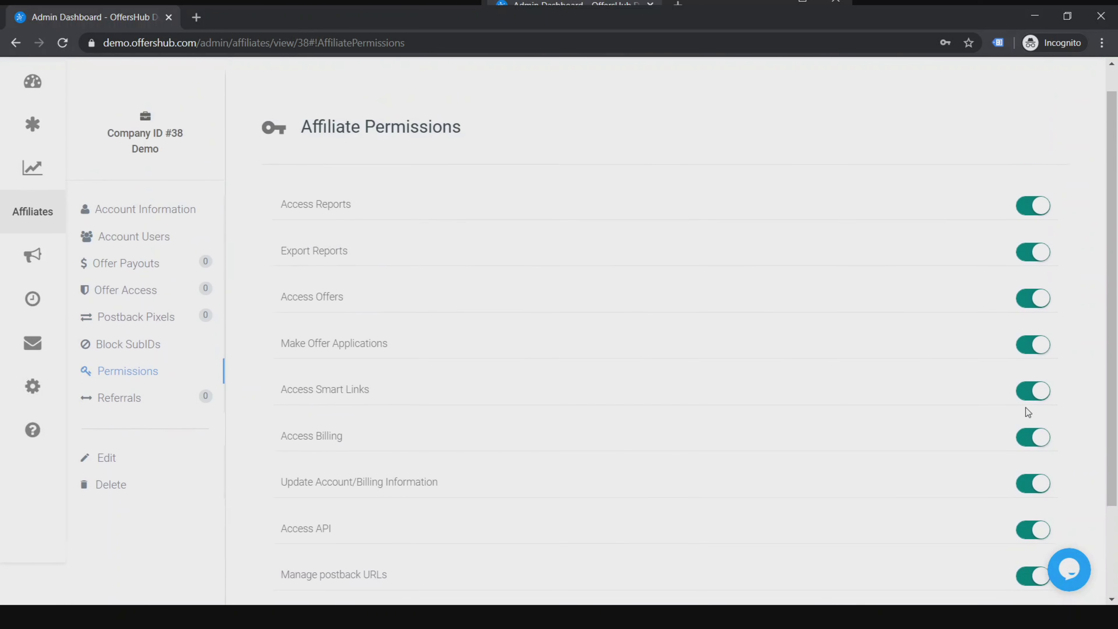
scroll(1028, 411, up, 1)
scroll(1021, 343, down, 4)
scroll(998, 374, up, 4)
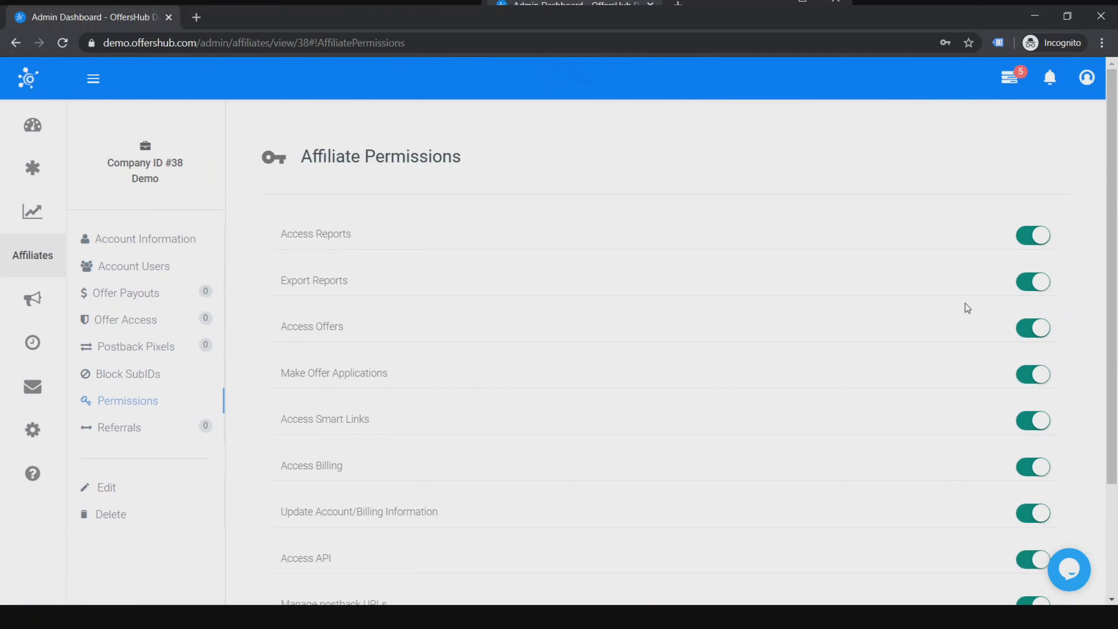
scroll(993, 524, down, 4)
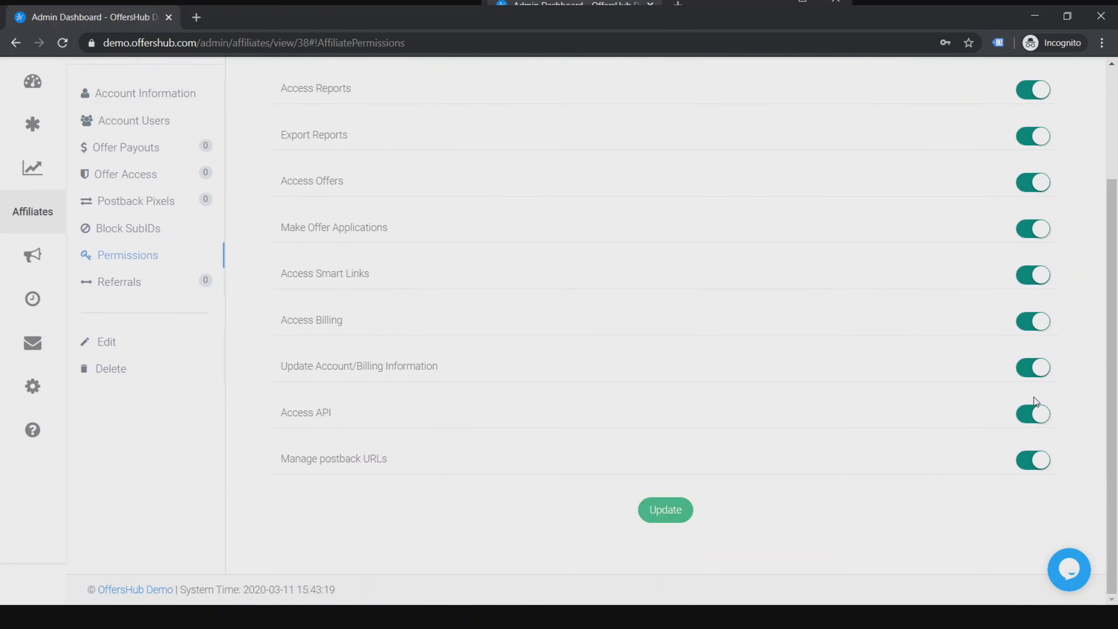
Step: Try switching off Demo's Access Reports, Export Reports and Access Offers permissions, and switch all three back on without updating
scroll(1033, 403, up, 4)
click(1034, 241)
click(1048, 287)
click(1044, 337)
scroll(946, 396, down, 4)
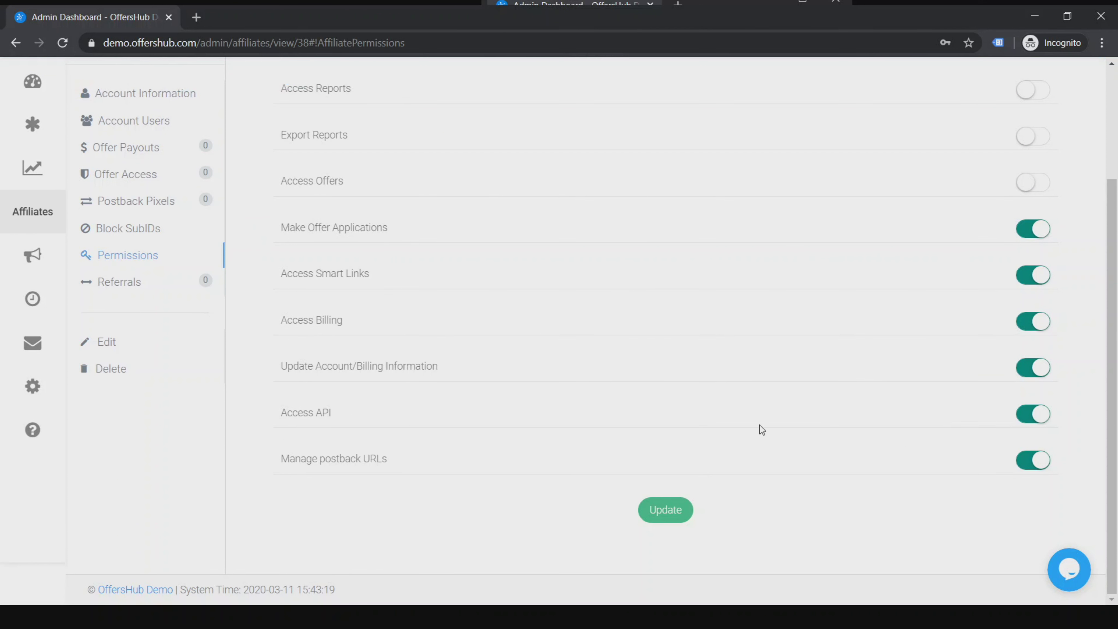
scroll(746, 397, up, 4)
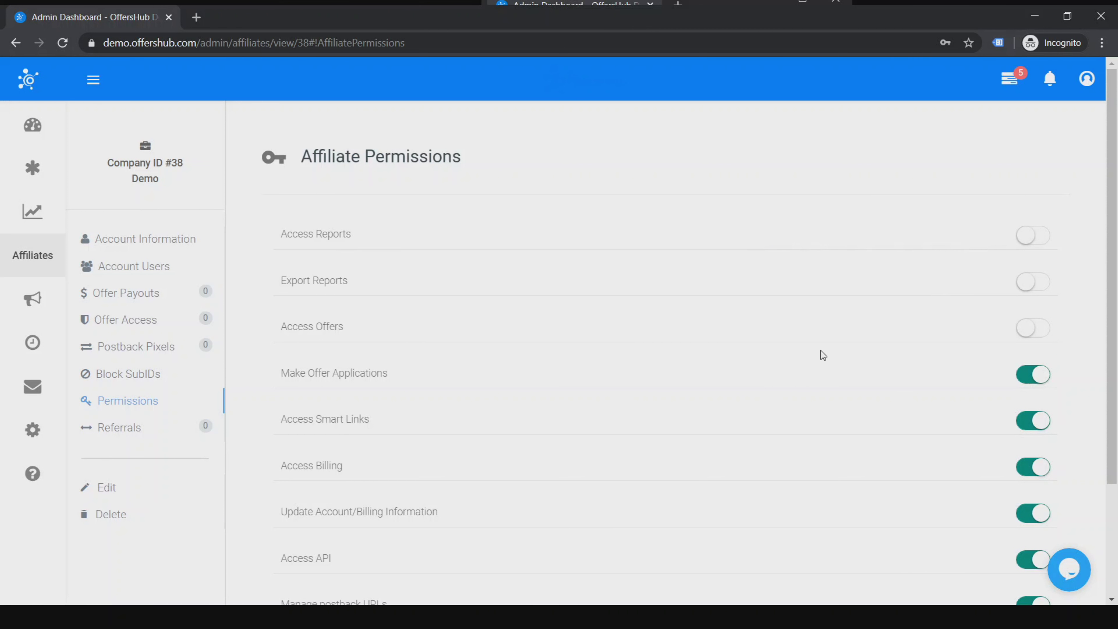
click(1034, 328)
click(1040, 282)
click(1031, 235)
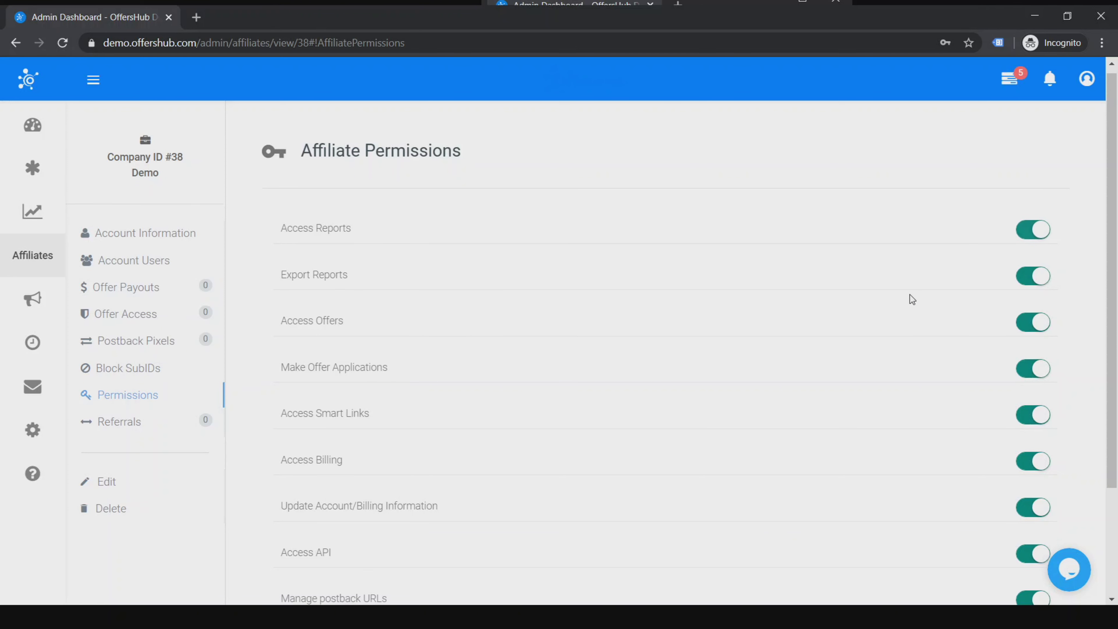
Step: View Demo's referrals and return to the affiliate's page
scroll(917, 295, down, 3)
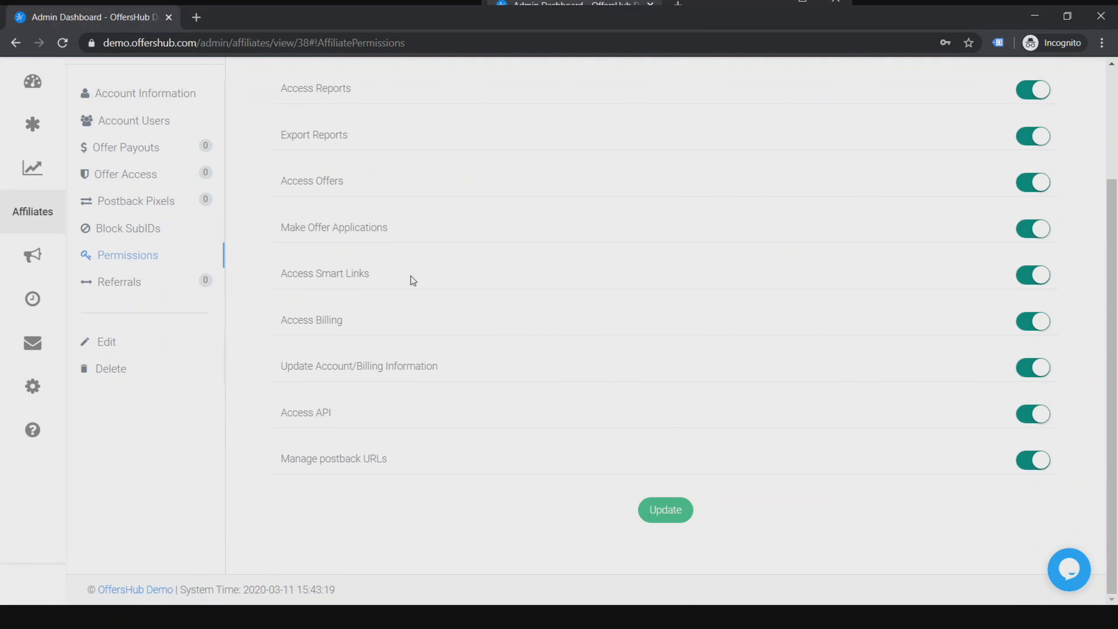
click(140, 286)
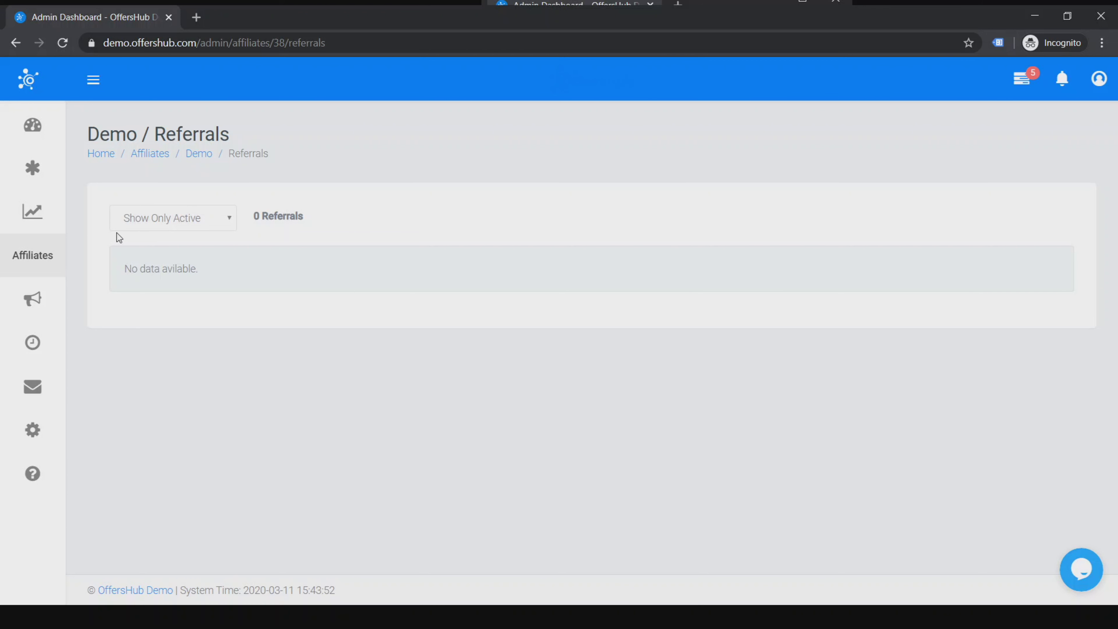
click(199, 155)
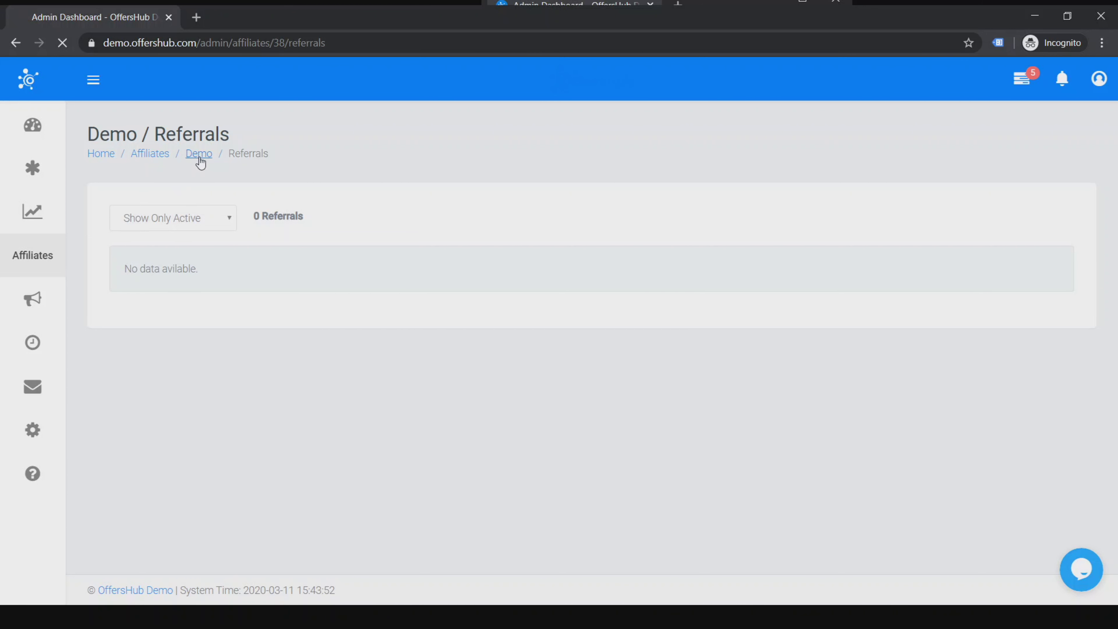